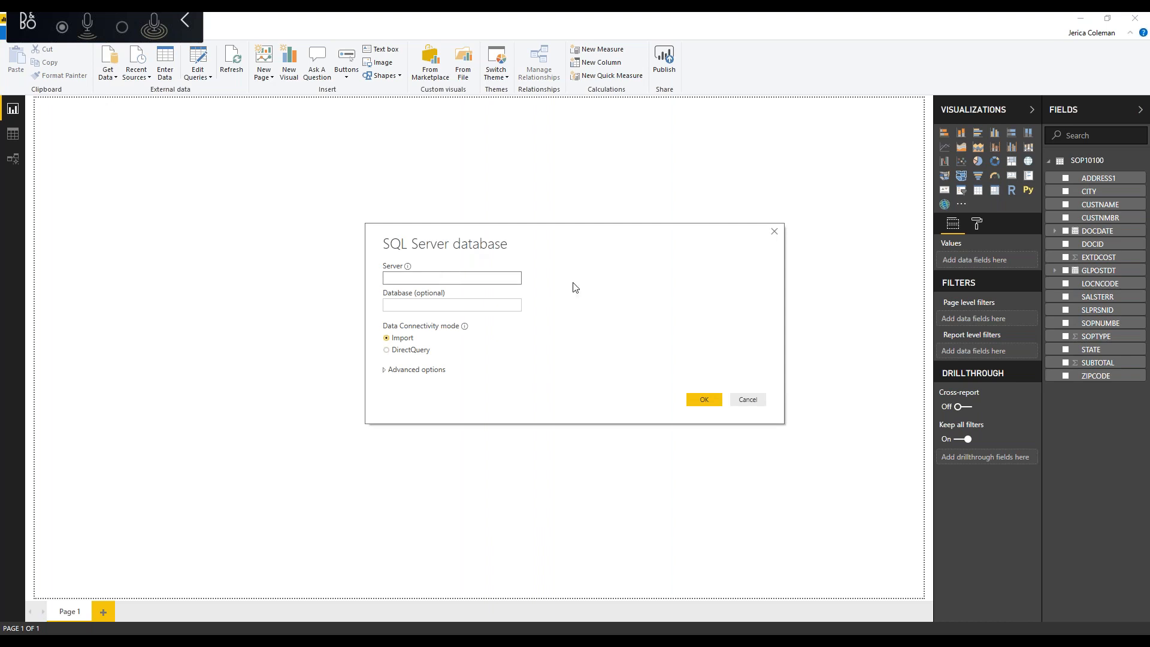
Connect to the SQL Server desktop-37B21IH in Import data connectivity mode.
{"action": "type", "text": "desktop-37B21"}
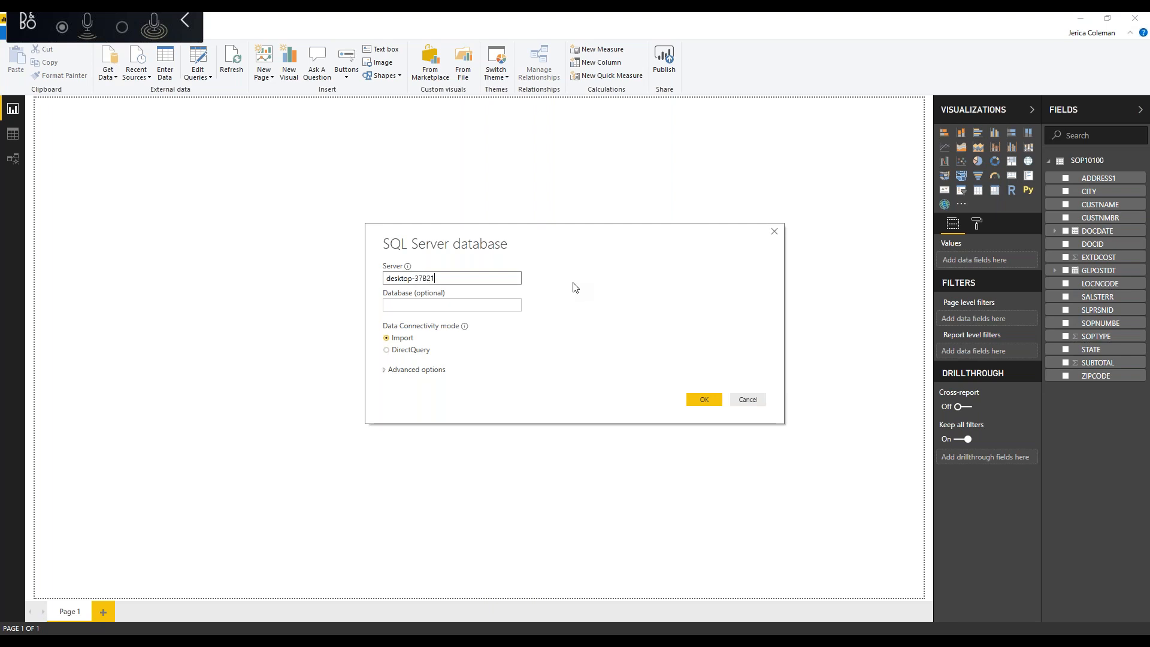
{"action": "type", "text": "IH"}
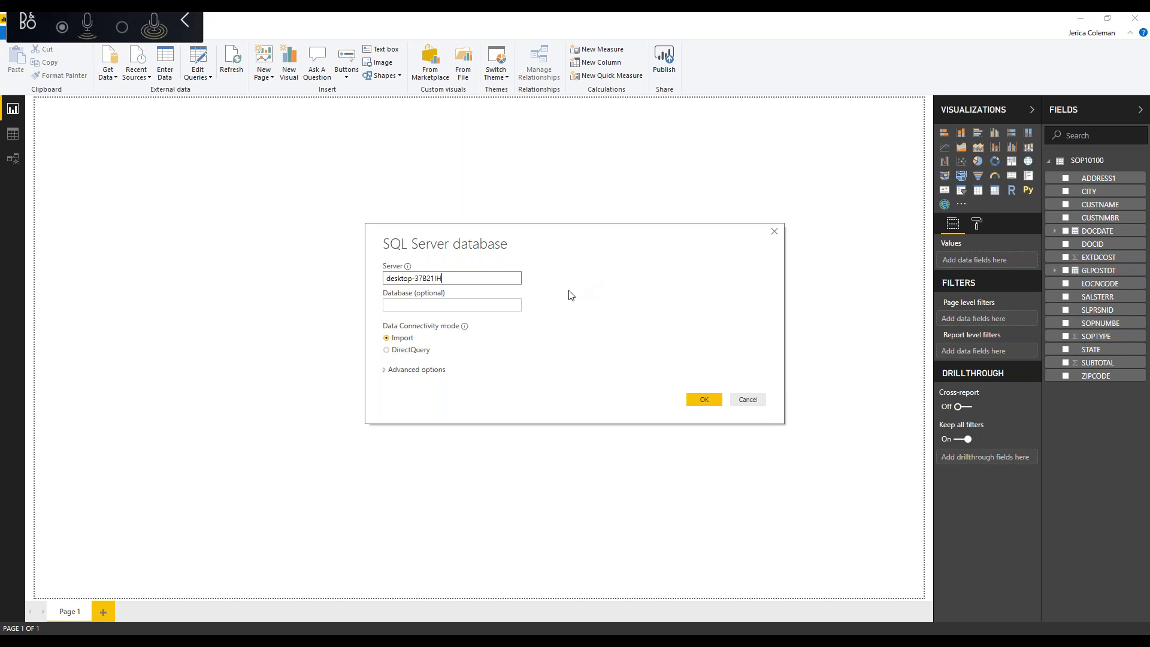
{"action": "left_click", "coordinate": [403, 339]}
{"action": "left_click", "coordinate": [703, 401]}
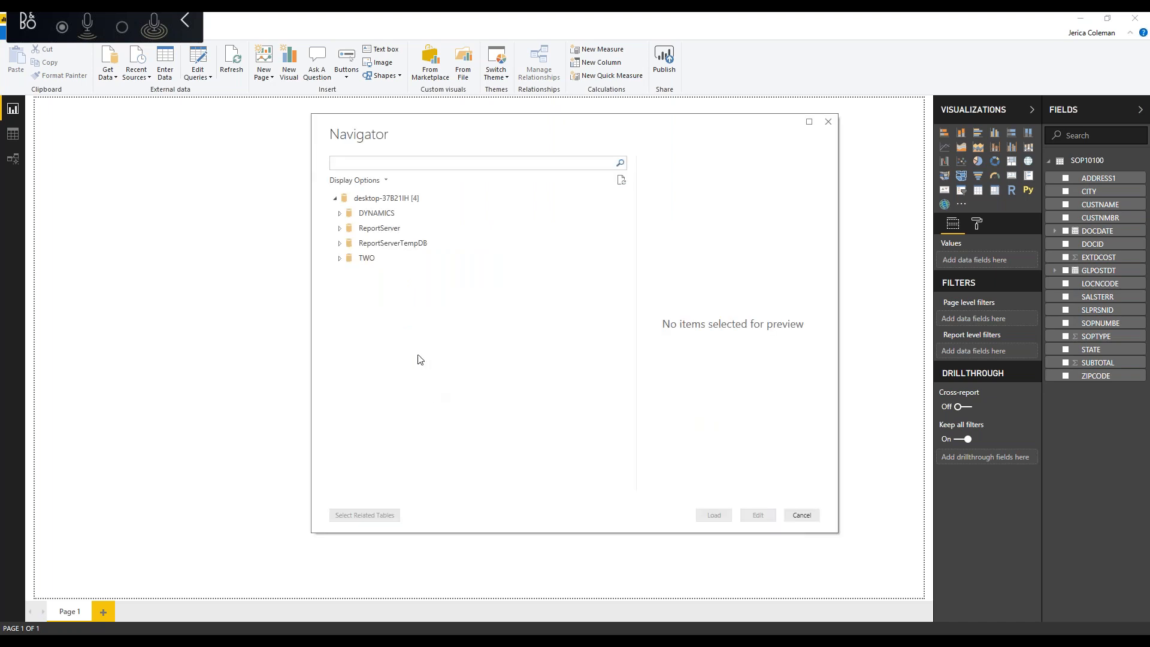
Expand the TWO database, search its tables for "customers" and select the Customers table.
{"action": "left_click", "coordinate": [341, 261]}
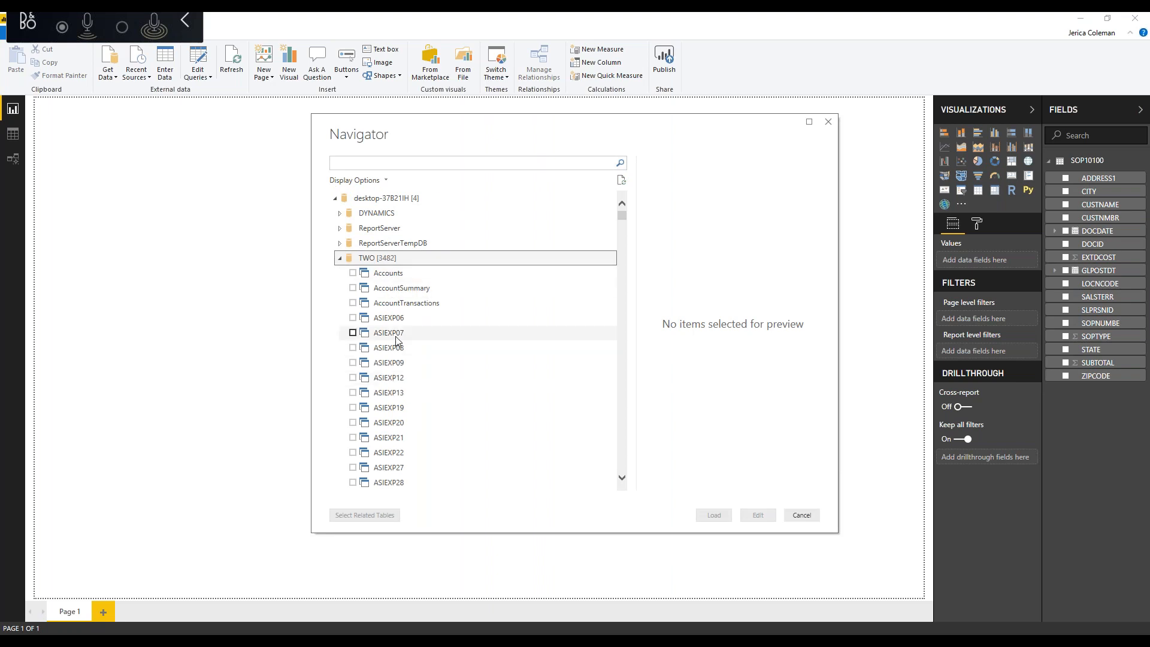
{"action": "left_click", "coordinate": [407, 162]}
{"action": "type", "text": "customers"}
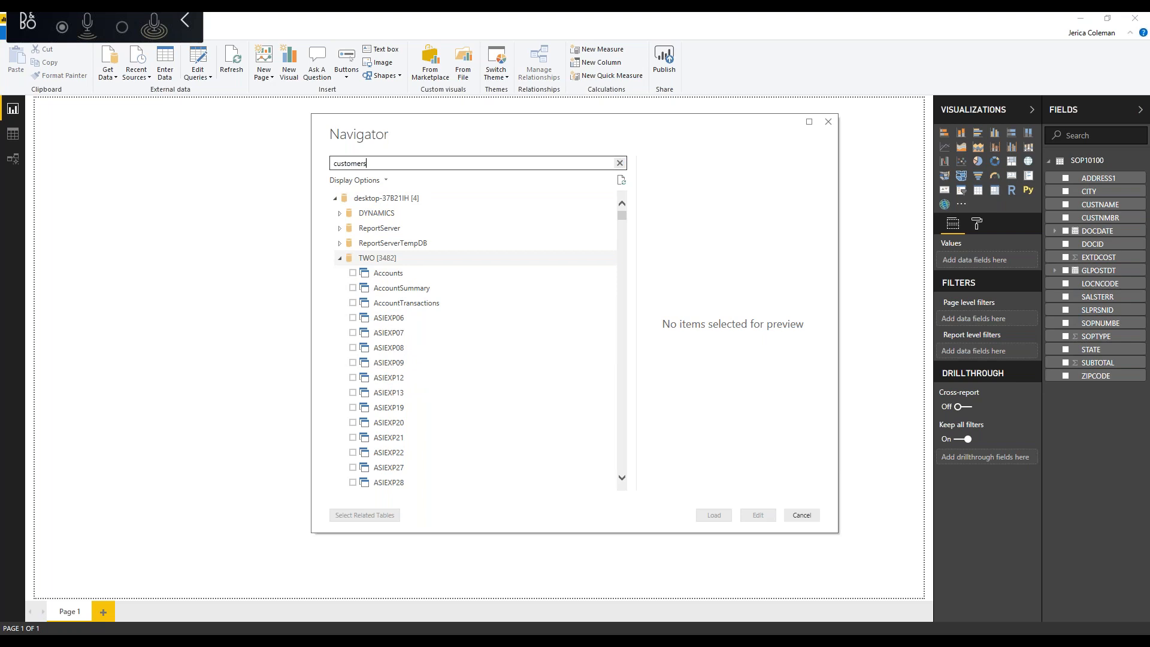
{"action": "left_click", "coordinate": [353, 229]}
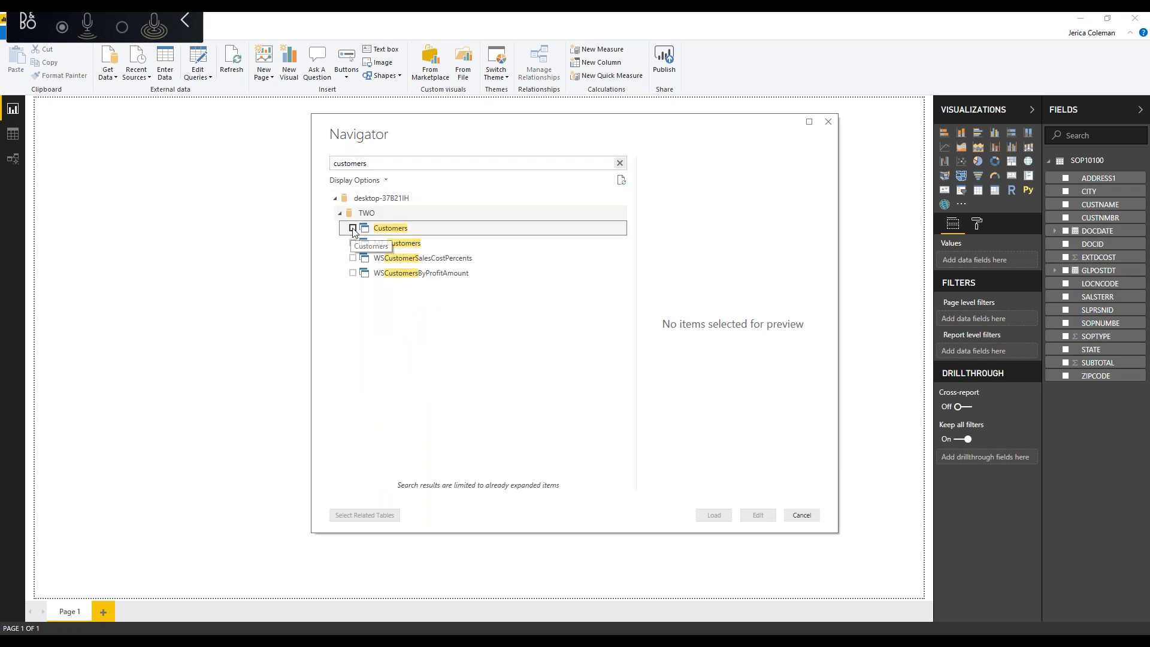
{"action": "left_click", "coordinate": [353, 230]}
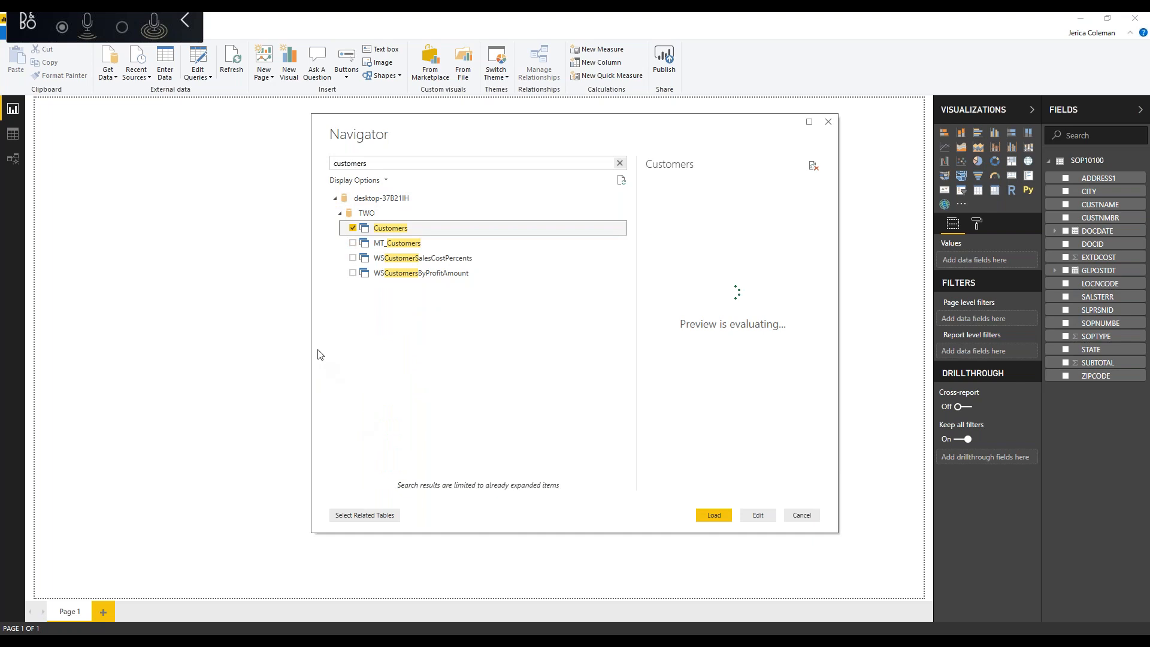
Widen the Navigator to preview the Customers table's columns, and open the table for editing in a maximized query editor.
{"action": "left_click_drag", "start_coordinate": [311, 353], "coordinate": [109, 354]}
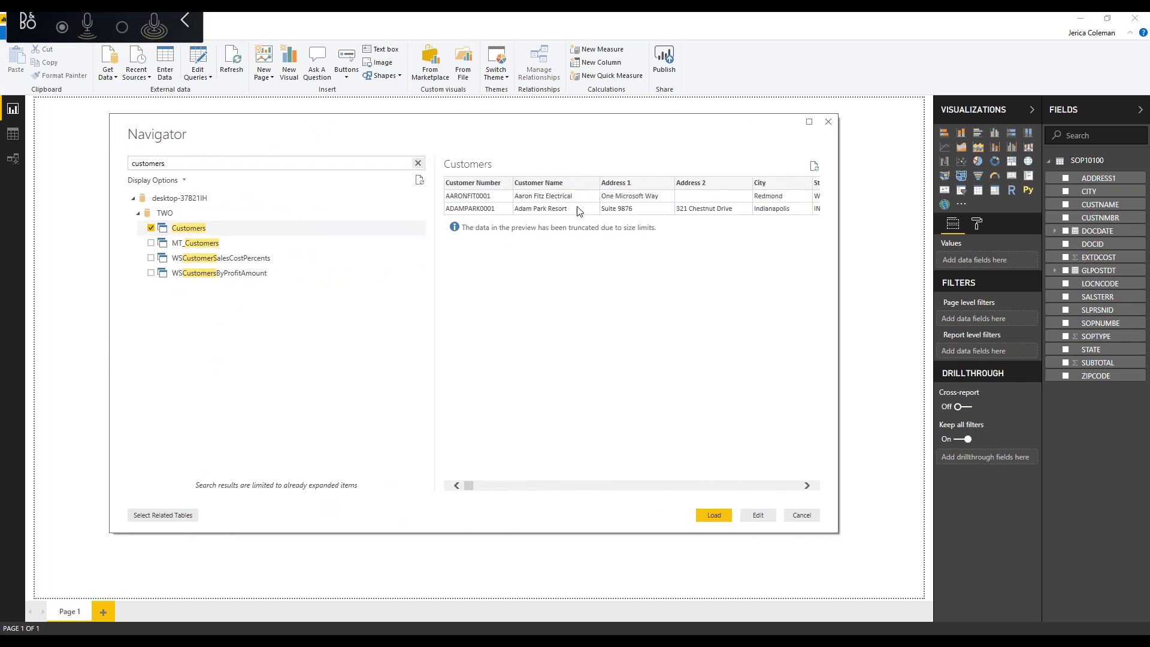
{"action": "left_click_drag", "start_coordinate": [470, 490], "coordinate": [492, 488]}
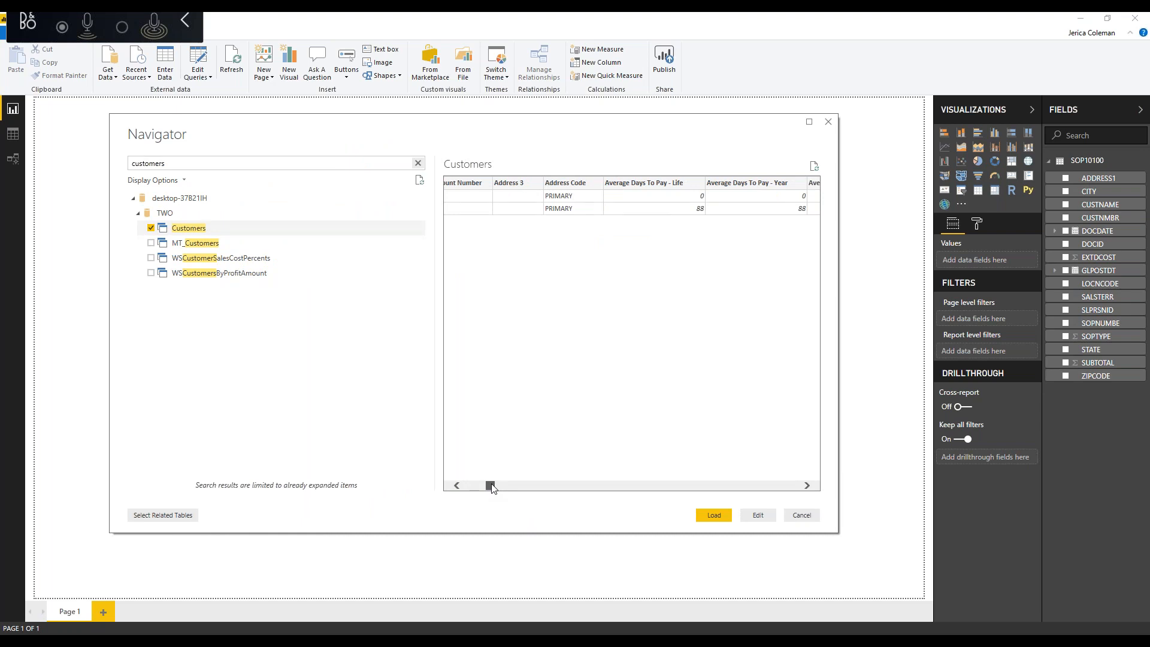
{"action": "left_click_drag", "start_coordinate": [491, 487], "coordinate": [468, 487]}
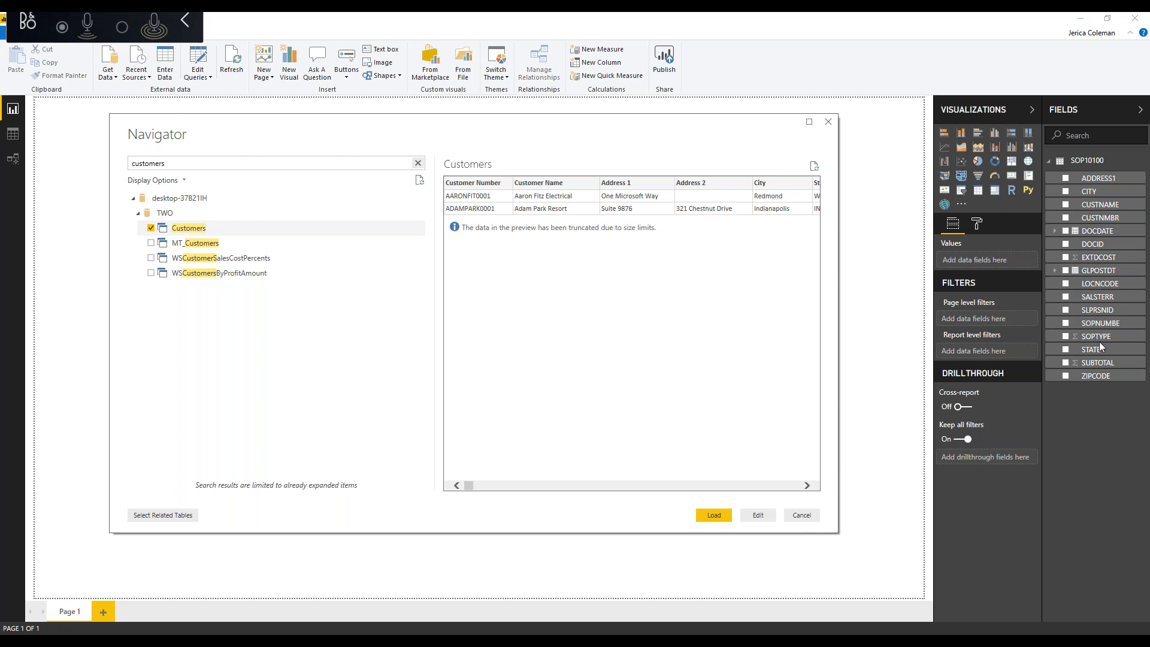
{"action": "left_click", "coordinate": [758, 516]}
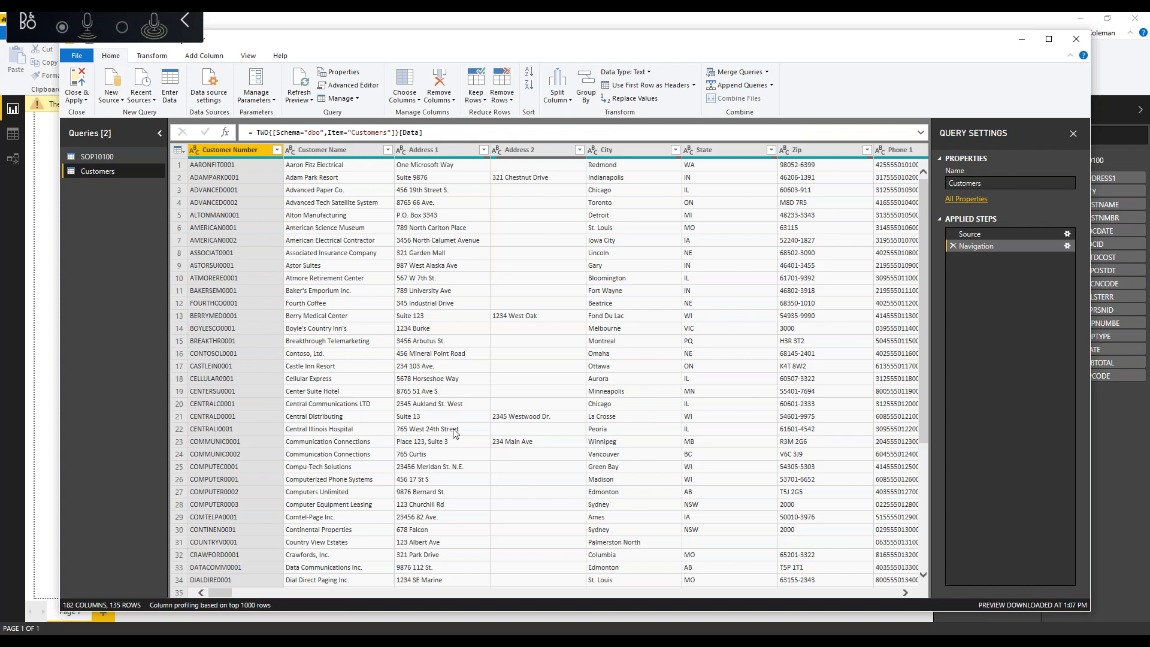
{"action": "left_click", "coordinate": [1049, 39]}
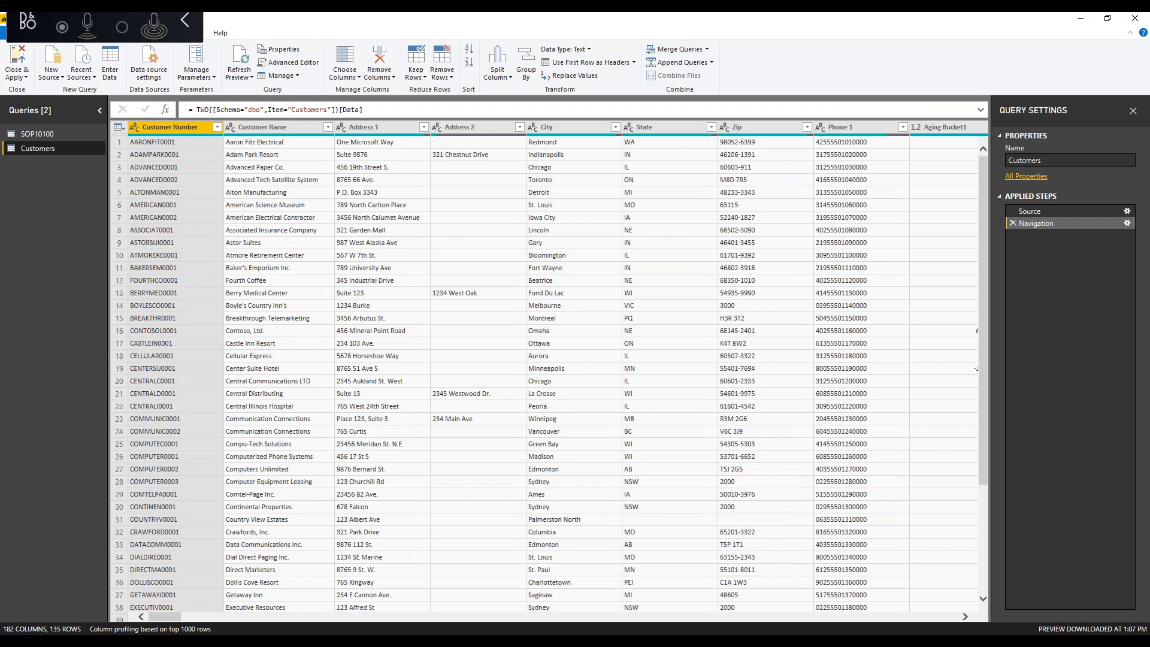
In the column selection for the Customers query, deselect all columns and keep Customer Number, Customer Name, State and Aging Bucket1 through Aging Bucket7.
{"action": "left_click", "coordinate": [358, 78]}
{"action": "left_click", "coordinate": [364, 90]}
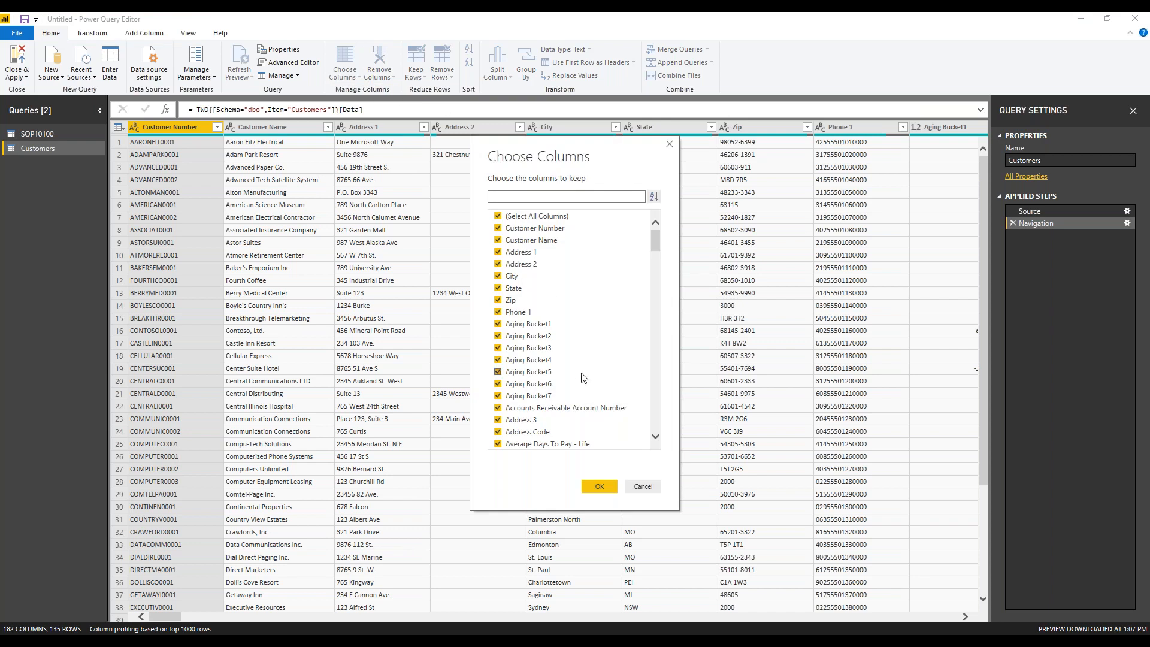
{"action": "left_click", "coordinate": [498, 216]}
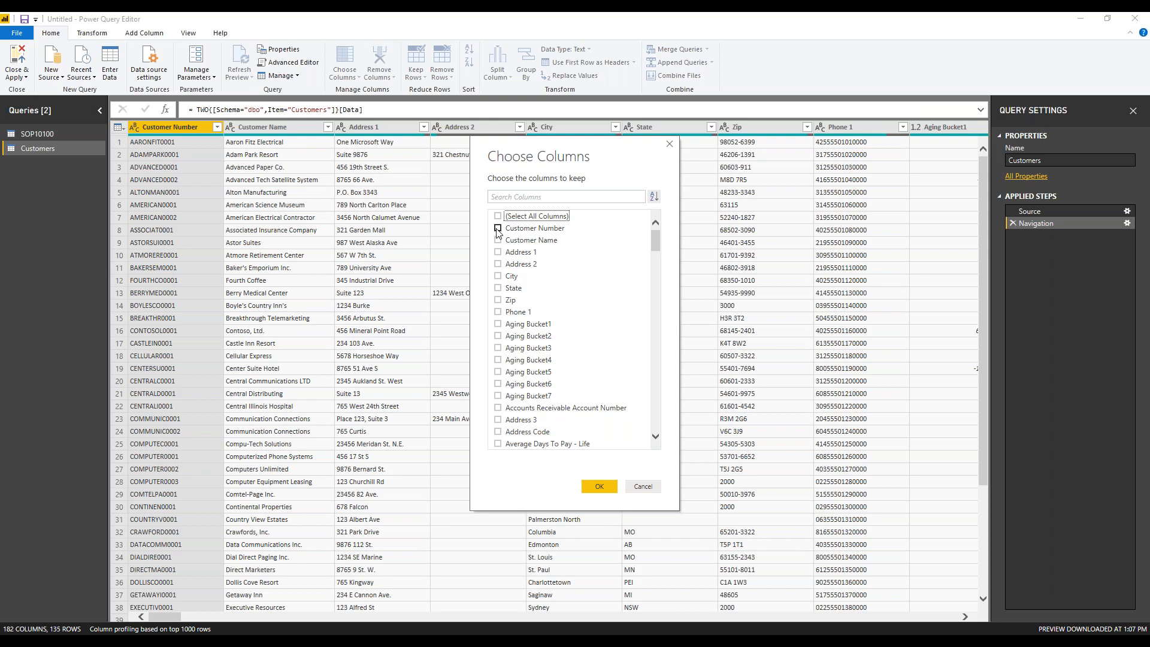
{"action": "left_click", "coordinate": [497, 228]}
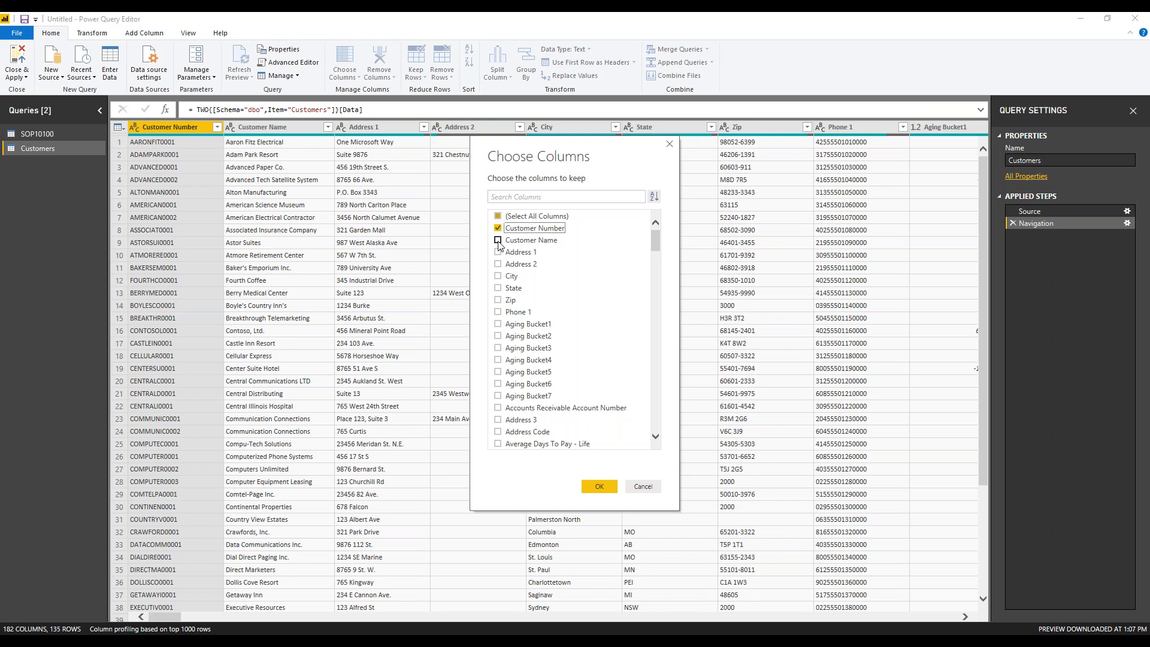
{"action": "left_click", "coordinate": [498, 240]}
{"action": "left_click", "coordinate": [497, 288]}
{"action": "left_click", "coordinate": [498, 324]}
{"action": "left_click", "coordinate": [498, 336]}
{"action": "left_click", "coordinate": [498, 348]}
{"action": "left_click", "coordinate": [498, 360]}
{"action": "left_click", "coordinate": [497, 372]}
{"action": "left_click", "coordinate": [497, 384]}
{"action": "left_click", "coordinate": [498, 395]}
Add Customer Balance, Customer Class and Last Aged to the columns to keep.
{"action": "scroll", "coordinate": [498, 402], "scroll_direction": "down", "scroll_amount": 4}
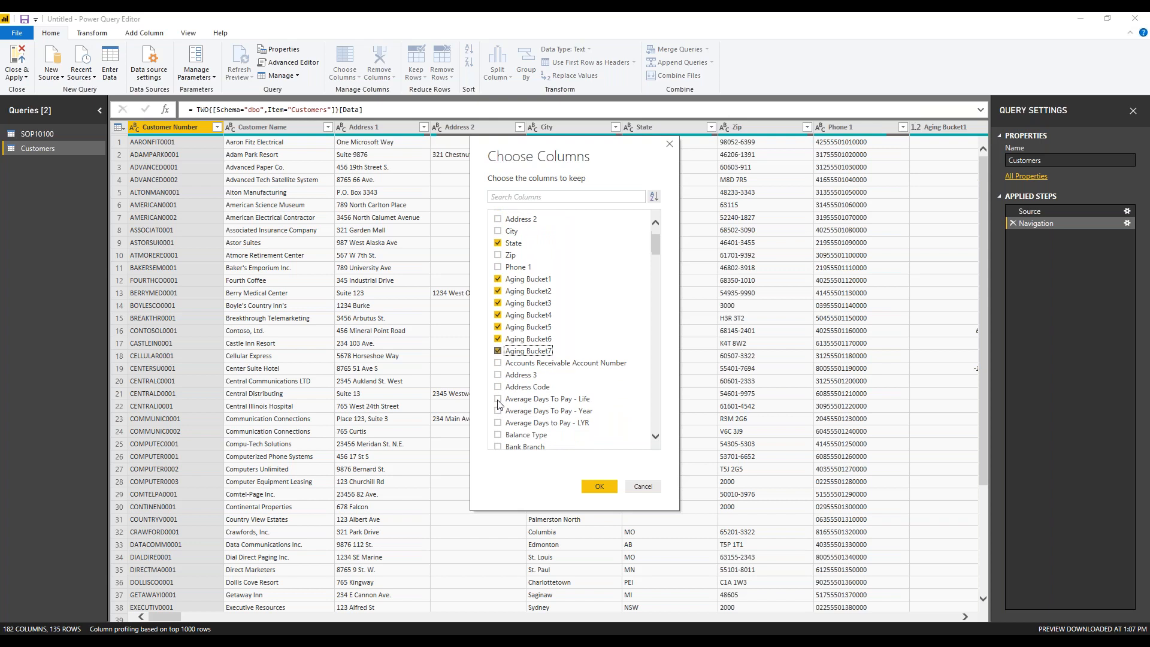
{"action": "scroll", "coordinate": [498, 405], "scroll_direction": "down", "scroll_amount": 4}
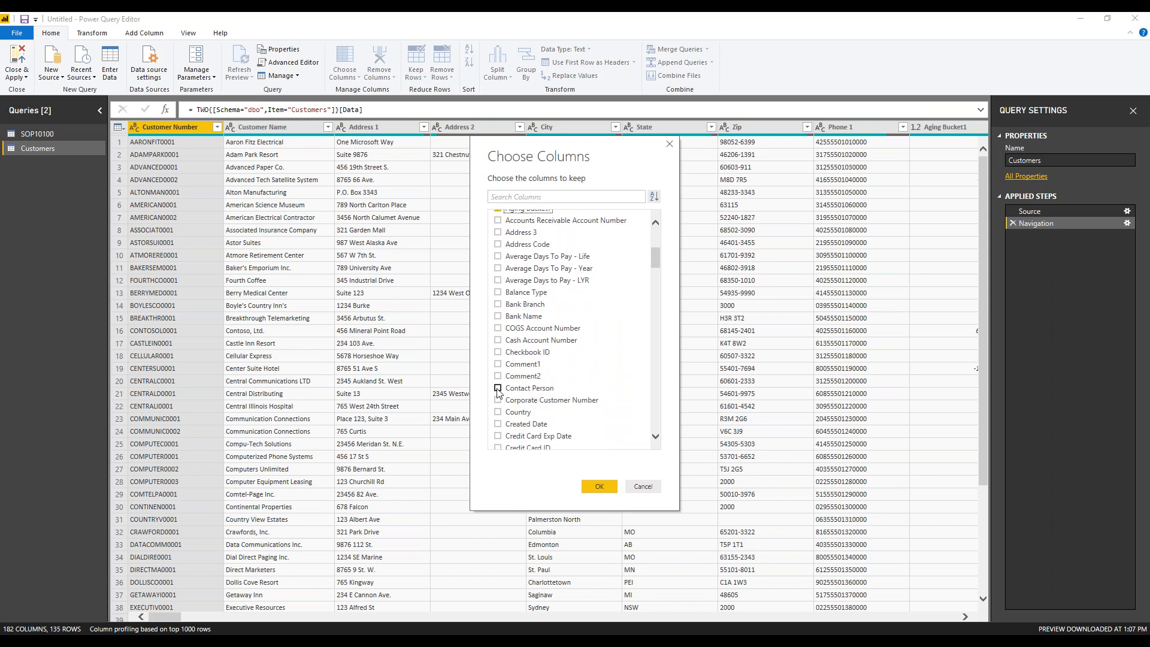
{"action": "scroll", "coordinate": [501, 379], "scroll_direction": "down", "scroll_amount": 3}
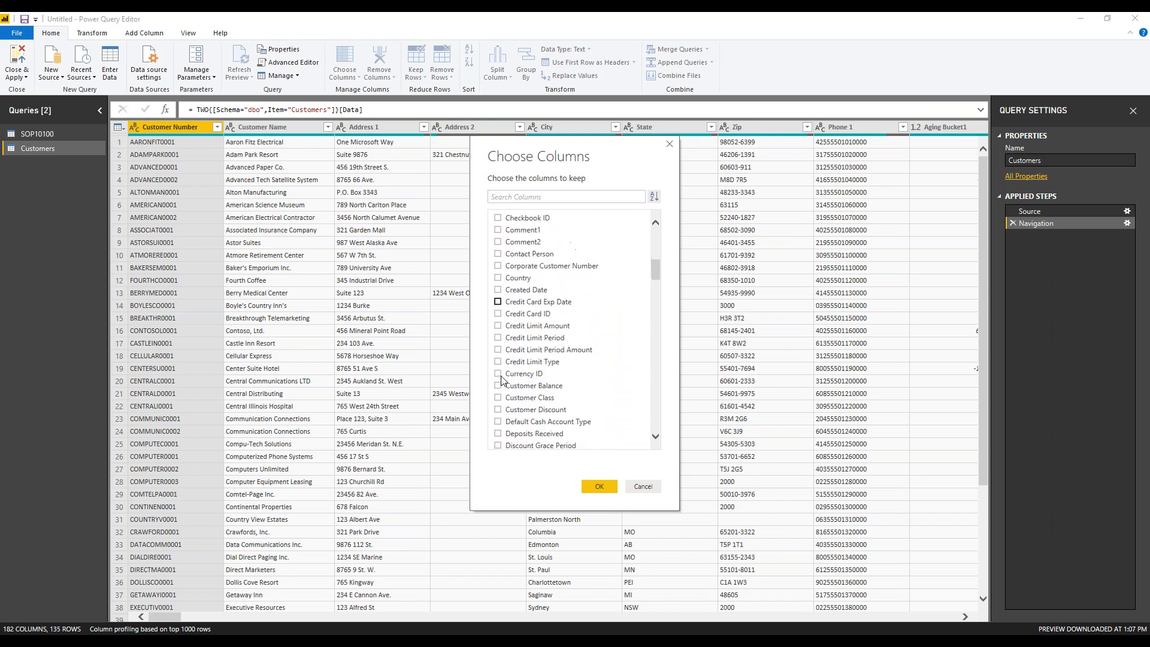
{"action": "left_click", "coordinate": [498, 351]}
{"action": "left_click", "coordinate": [498, 363]}
{"action": "scroll", "coordinate": [500, 375], "scroll_direction": "down", "scroll_amount": 6}
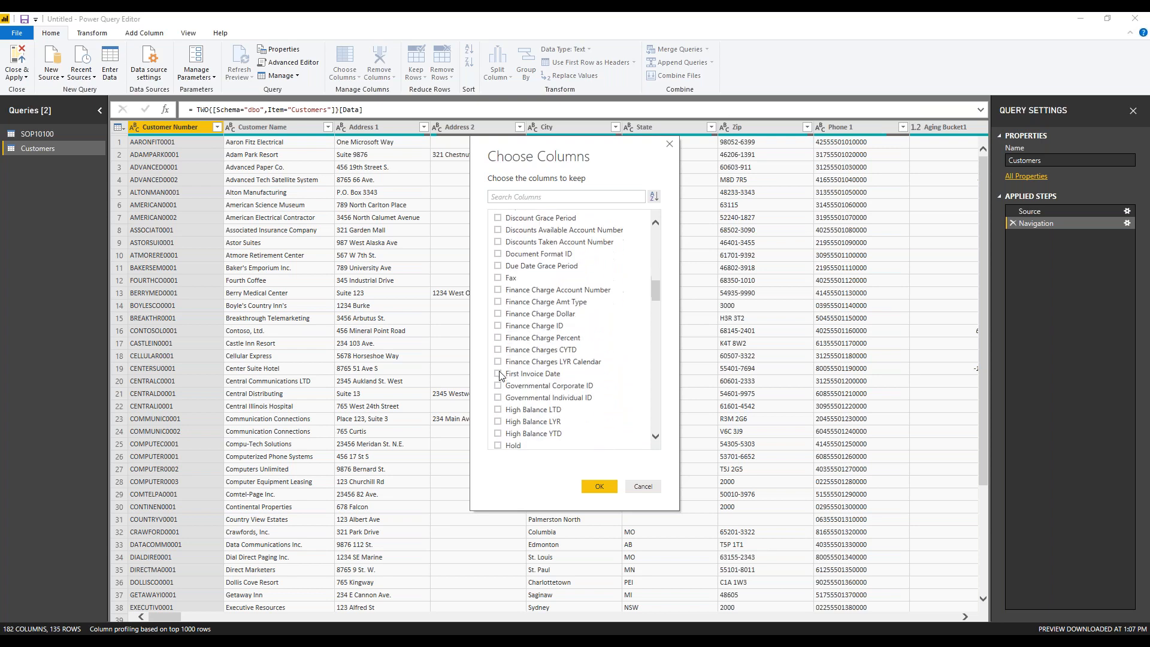
{"action": "scroll", "coordinate": [499, 375], "scroll_direction": "down", "scroll_amount": 2}
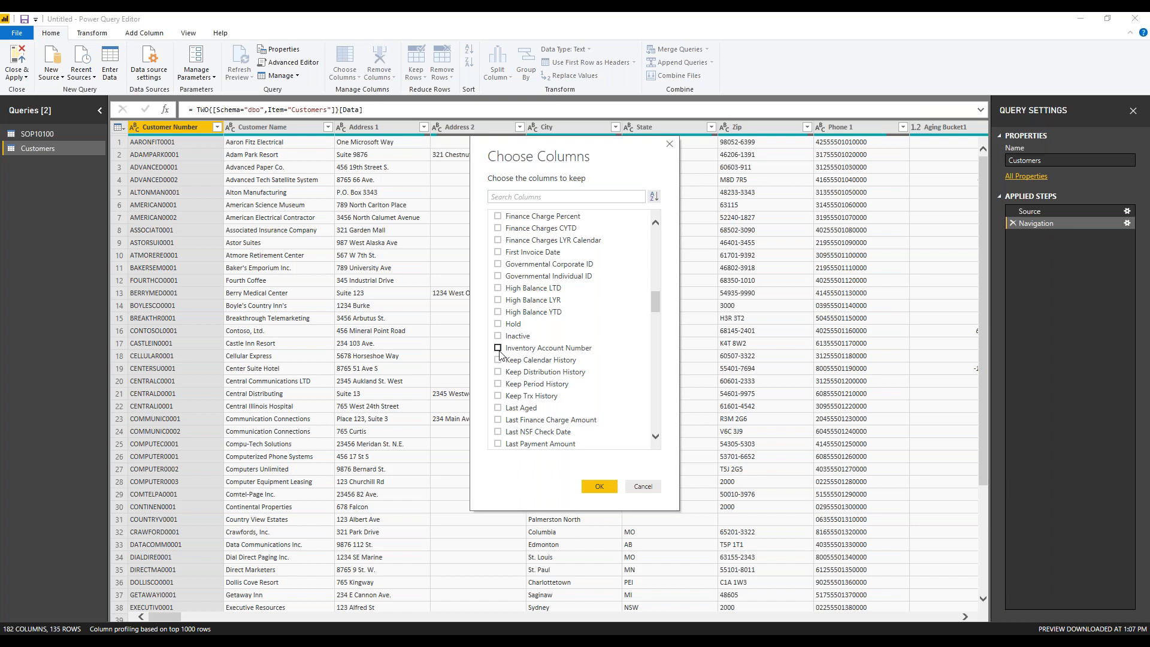
{"action": "scroll", "coordinate": [498, 351], "scroll_direction": "down", "scroll_amount": 2}
{"action": "left_click", "coordinate": [497, 354]}
Add Sales Territory and Salesperson ID to the columns to keep.
{"action": "scroll", "coordinate": [499, 358], "scroll_direction": "down", "scroll_amount": 9}
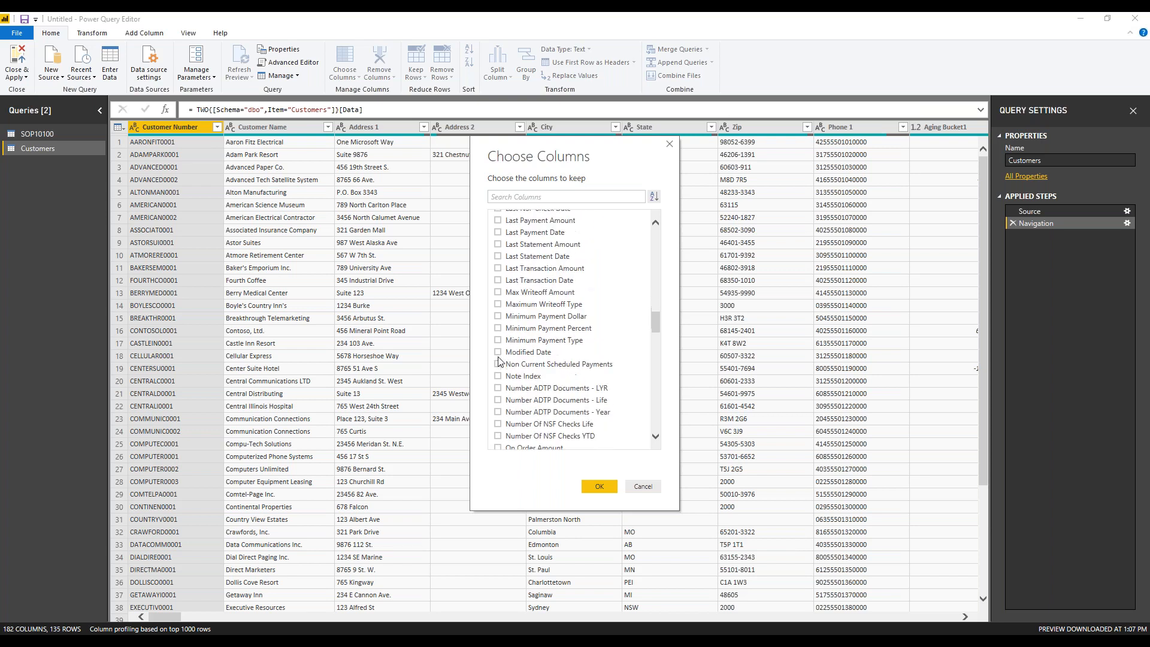
{"action": "scroll", "coordinate": [499, 361], "scroll_direction": "down", "scroll_amount": 3}
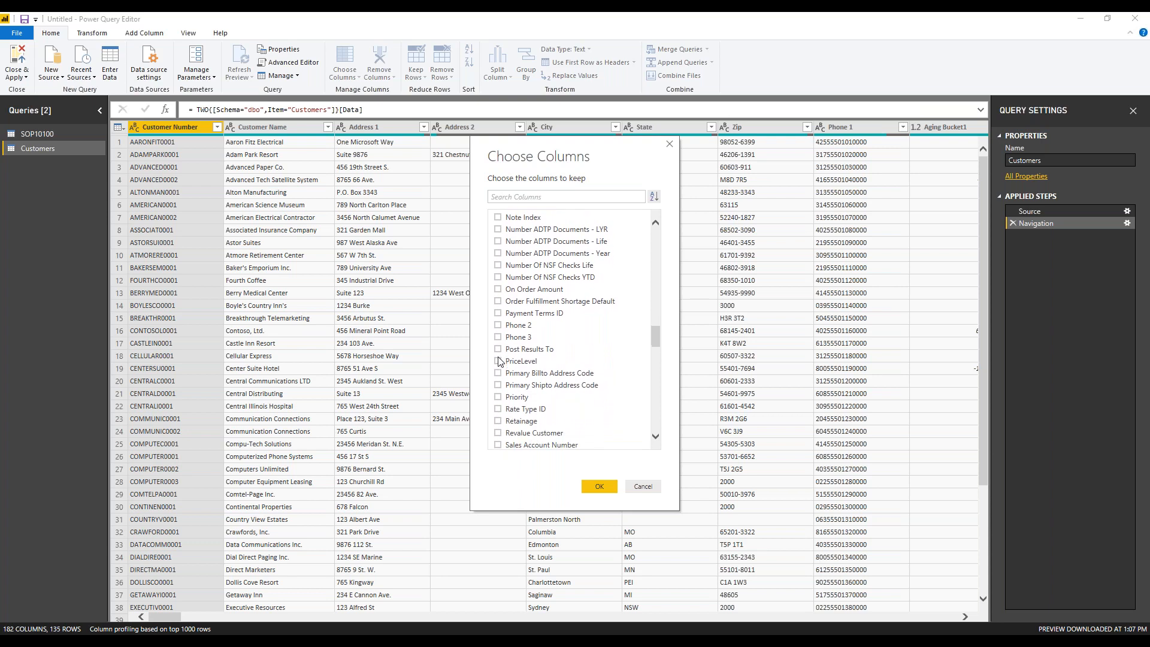
{"action": "scroll", "coordinate": [499, 361], "scroll_direction": "down", "scroll_amount": 2}
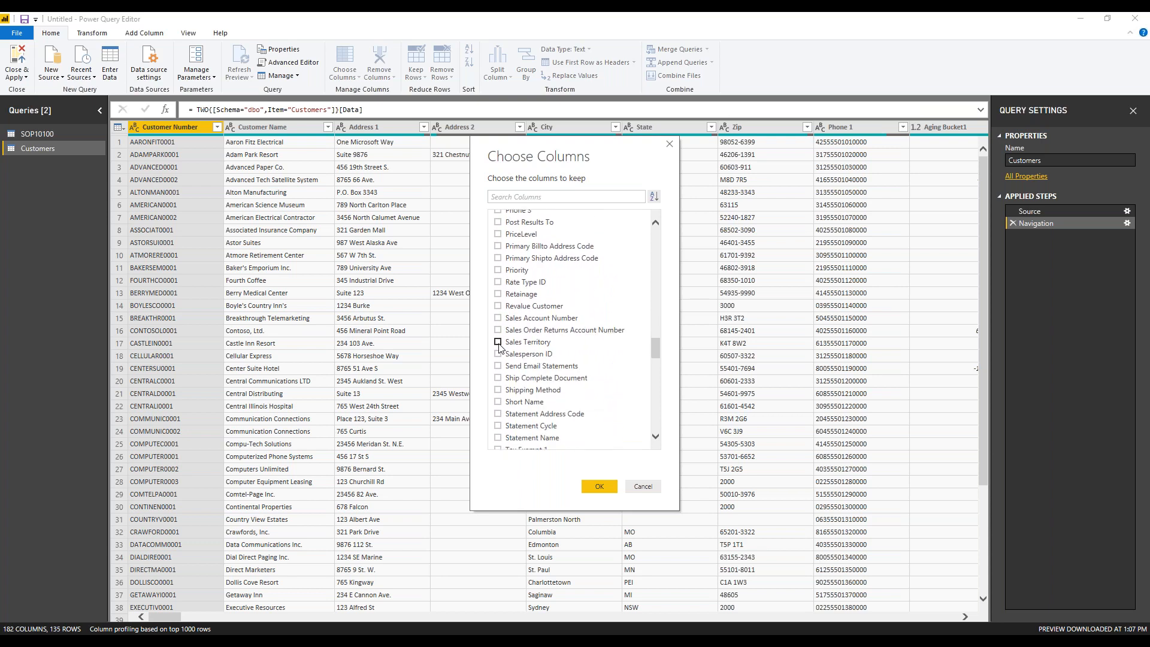
{"action": "left_click", "coordinate": [497, 341]}
{"action": "left_click", "coordinate": [498, 353]}
Add Total Sales LTD, Total Sales LYR and Total Sales YTD to the columns to keep, and apply the column selection.
{"action": "scroll", "coordinate": [501, 372], "scroll_direction": "down", "scroll_amount": 4}
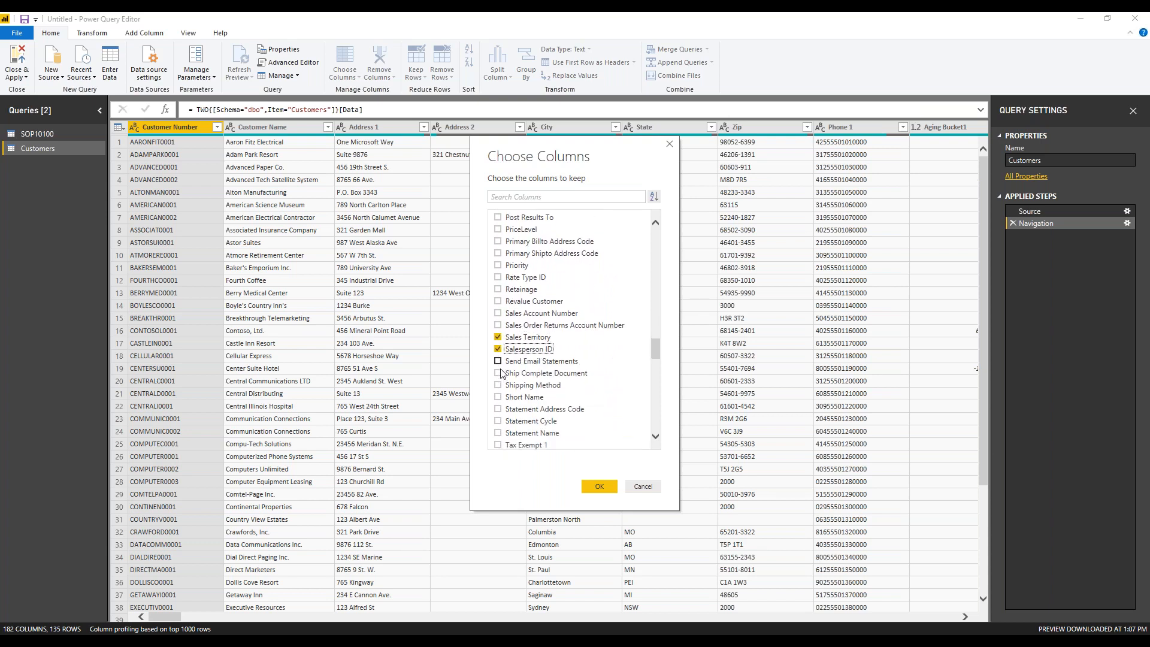
{"action": "scroll", "coordinate": [501, 372], "scroll_direction": "down", "scroll_amount": 2}
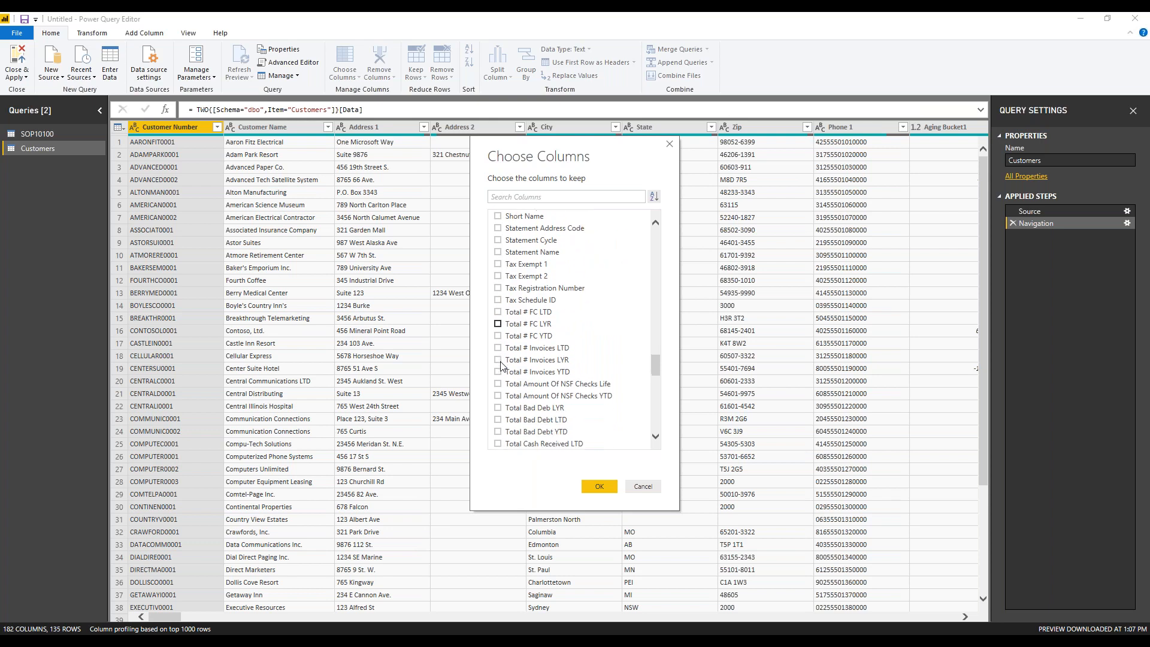
{"action": "scroll", "coordinate": [500, 366], "scroll_direction": "down", "scroll_amount": 5}
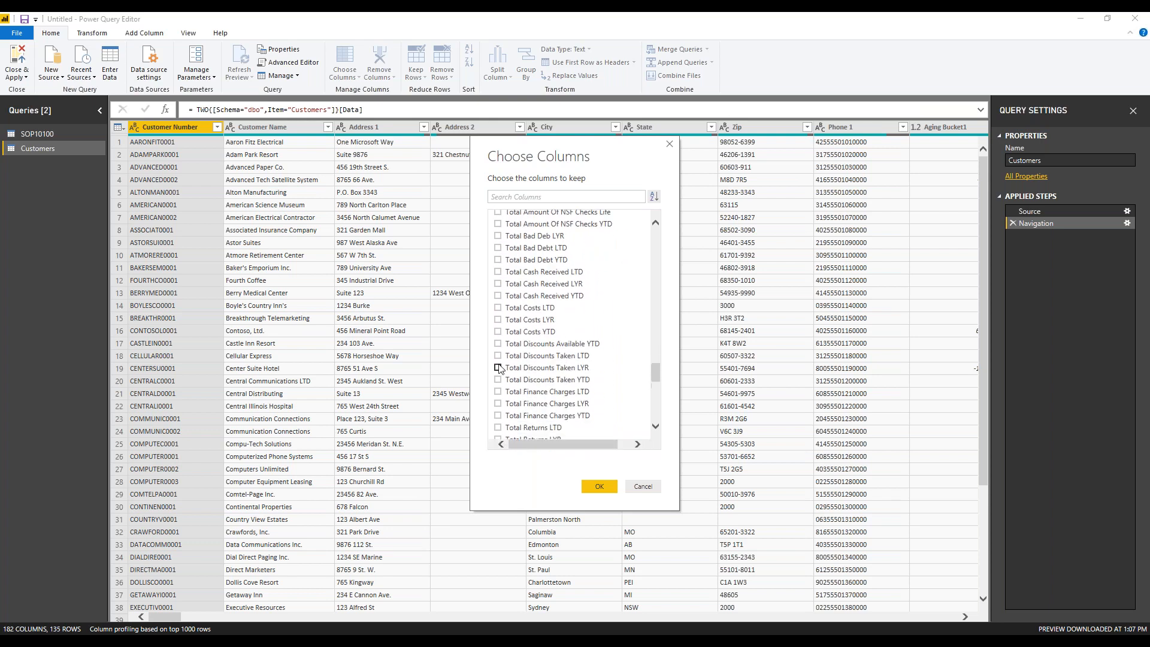
{"action": "scroll", "coordinate": [500, 366], "scroll_direction": "down", "scroll_amount": 3}
{"action": "left_click", "coordinate": [498, 335]}
{"action": "left_click", "coordinate": [498, 348]}
{"action": "left_click", "coordinate": [498, 360]}
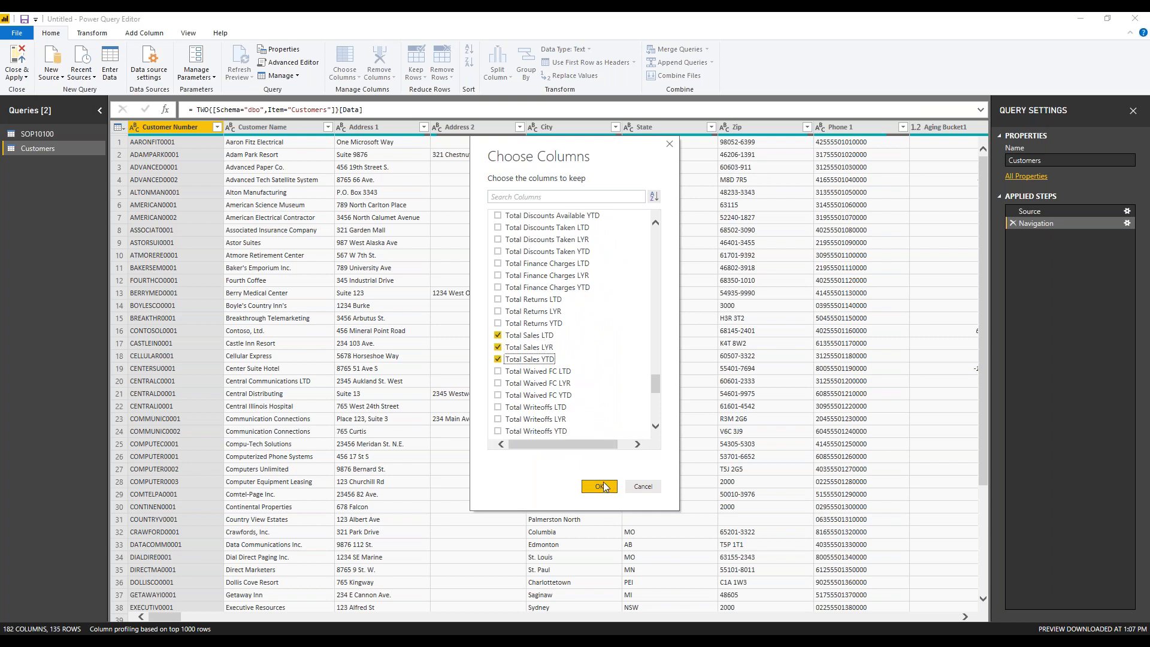
{"action": "left_click", "coordinate": [599, 486]}
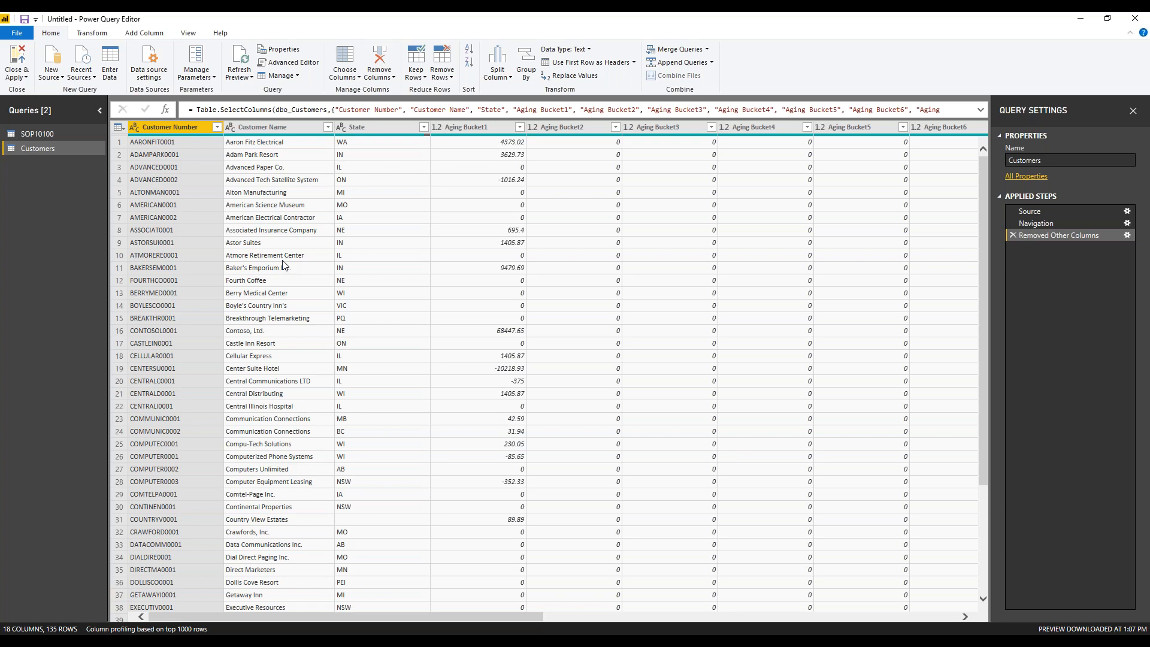
Try selecting individual values such as 101 and 102 in the Customer Number filter, reselect all values, and view the text filter options.
{"action": "left_click", "coordinate": [217, 127]}
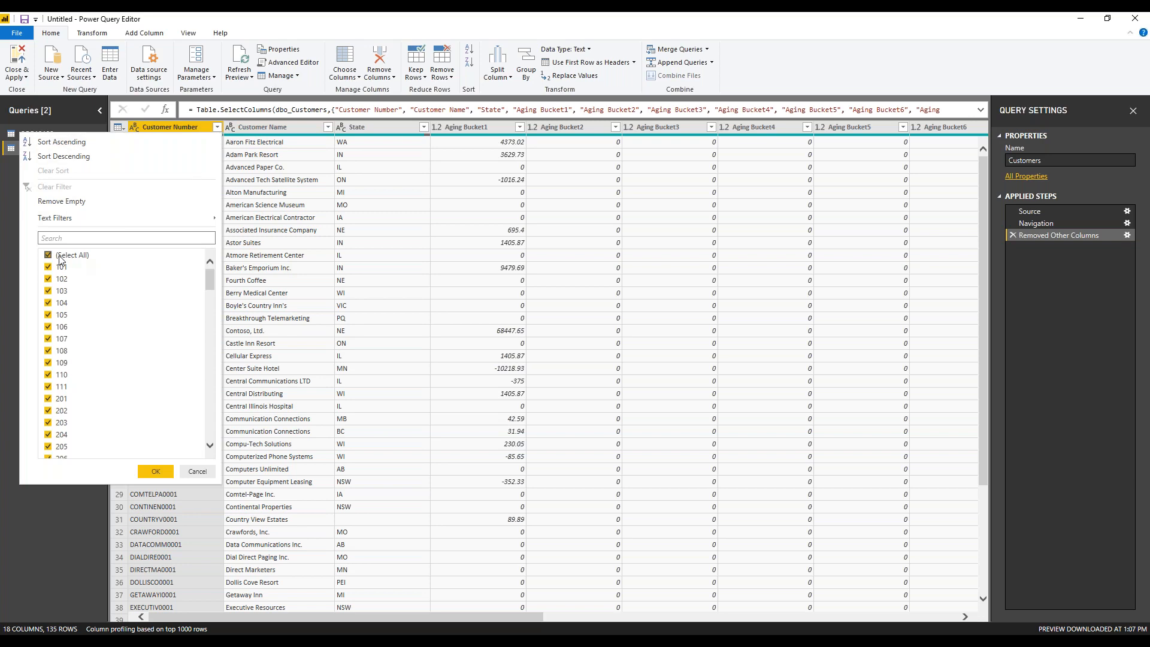
{"action": "left_click", "coordinate": [47, 255]}
{"action": "left_click", "coordinate": [48, 267]}
{"action": "left_click", "coordinate": [48, 279]}
{"action": "left_click", "coordinate": [48, 303]}
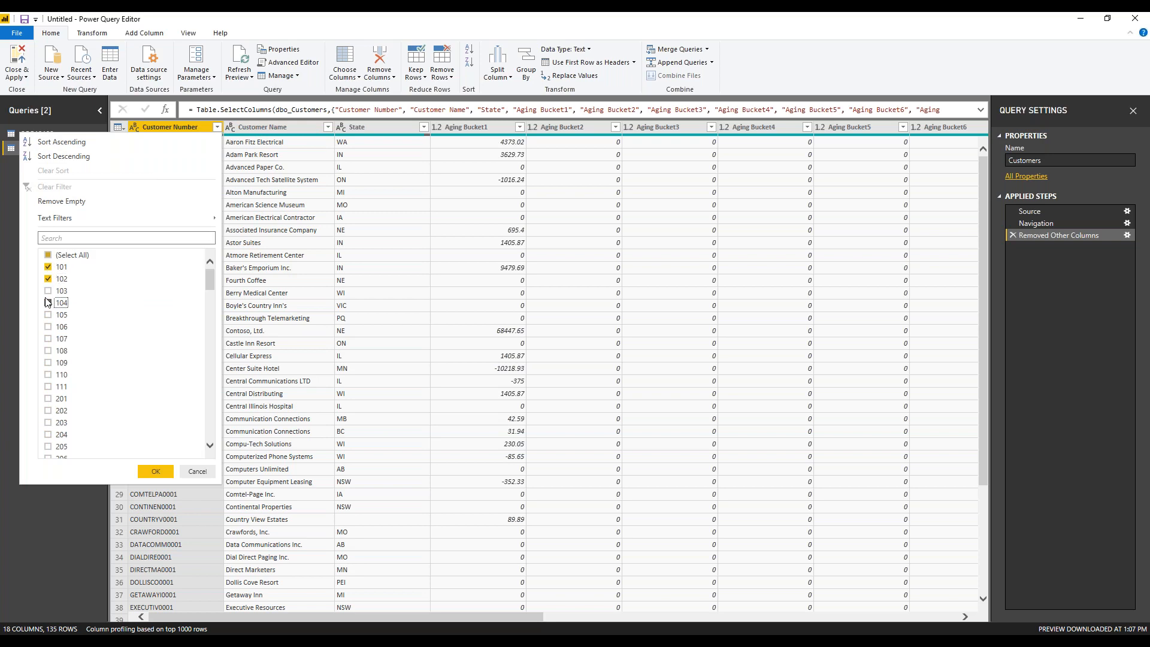
{"action": "left_click", "coordinate": [48, 255]}
{"action": "left_click", "coordinate": [47, 255]}
{"action": "mouse_move", "coordinate": [67, 225]}
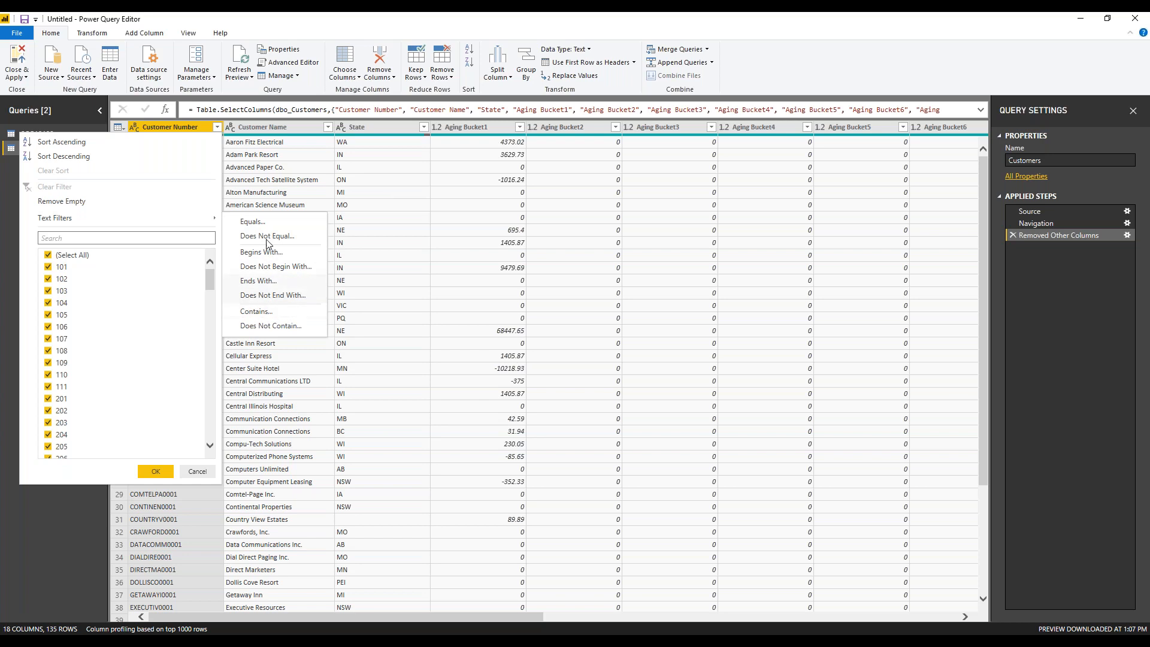
View the column operations available for Customer Name, and return to the Customer Number column without applying any.
{"action": "right_click", "coordinate": [301, 129]}
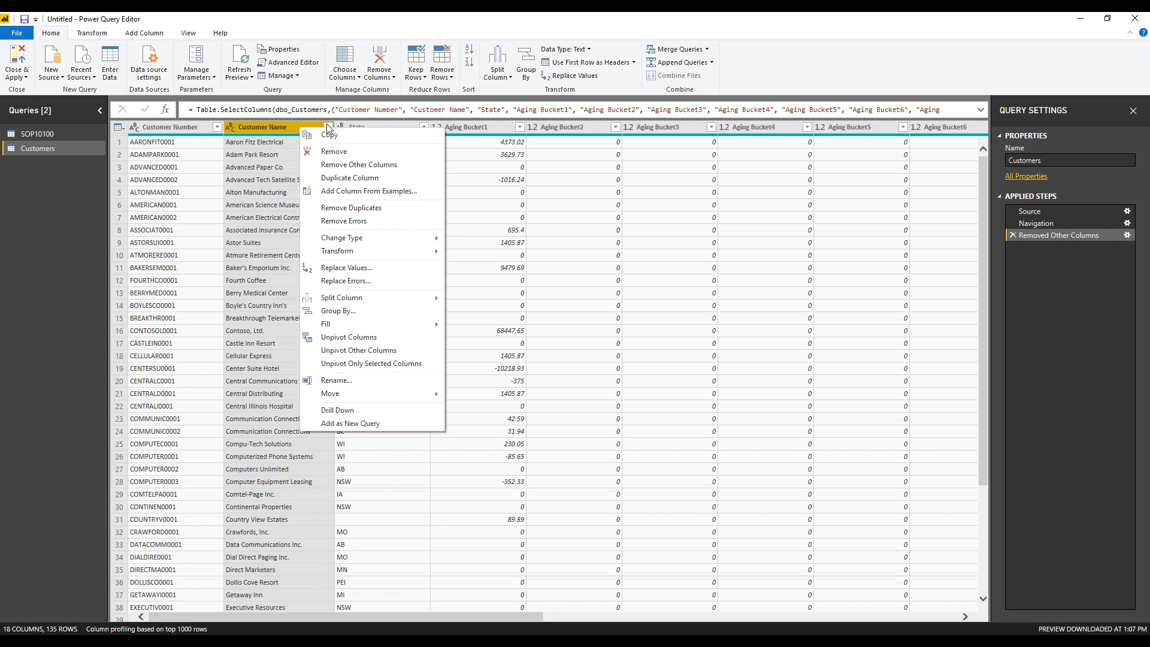
{"action": "left_click", "coordinate": [185, 125]}
{"action": "left_click", "coordinate": [185, 124]}
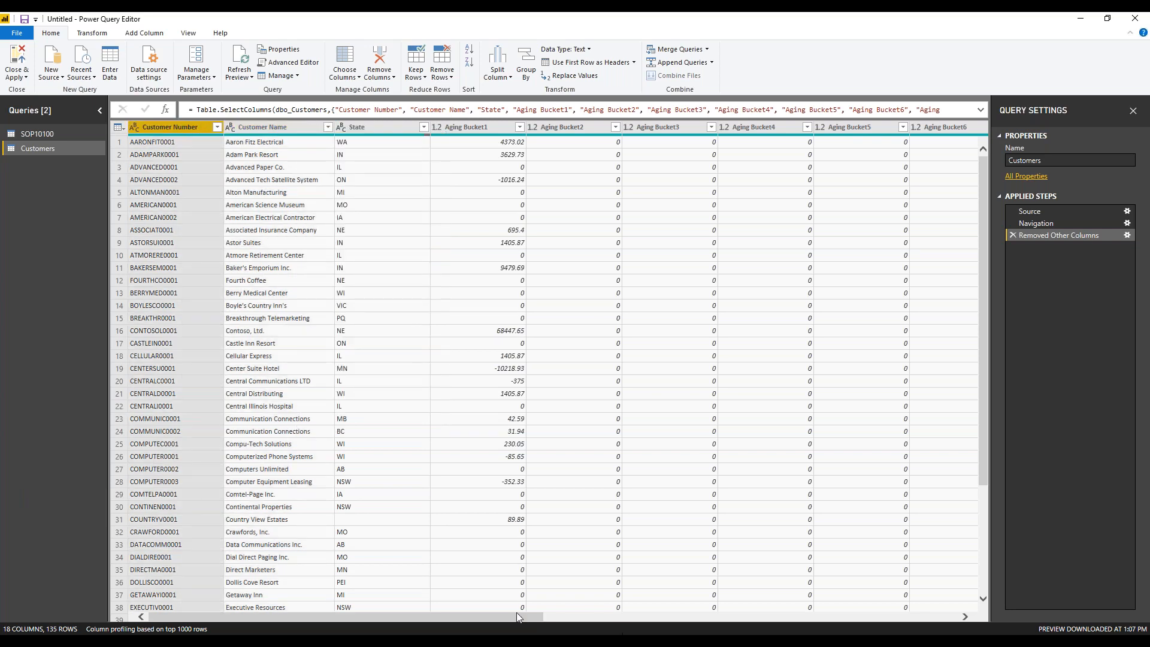
Review the remaining columns of the Customers query and open the SOP10100 query.
{"action": "left_click_drag", "start_coordinate": [516, 612], "coordinate": [919, 601]}
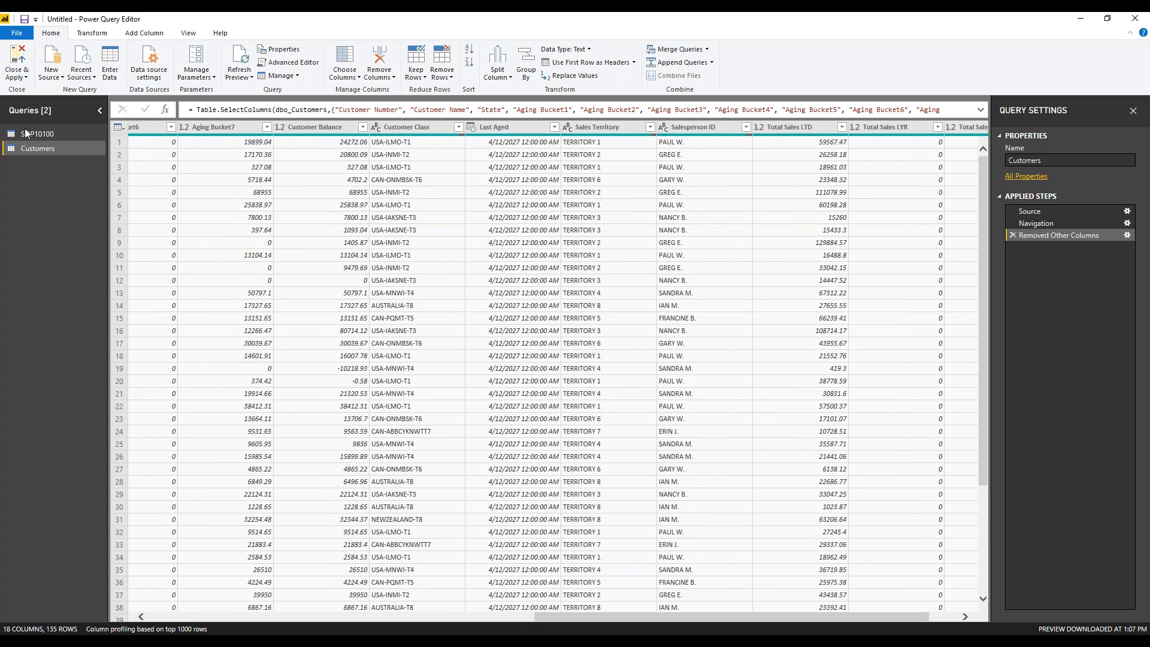
{"action": "left_click", "coordinate": [28, 137]}
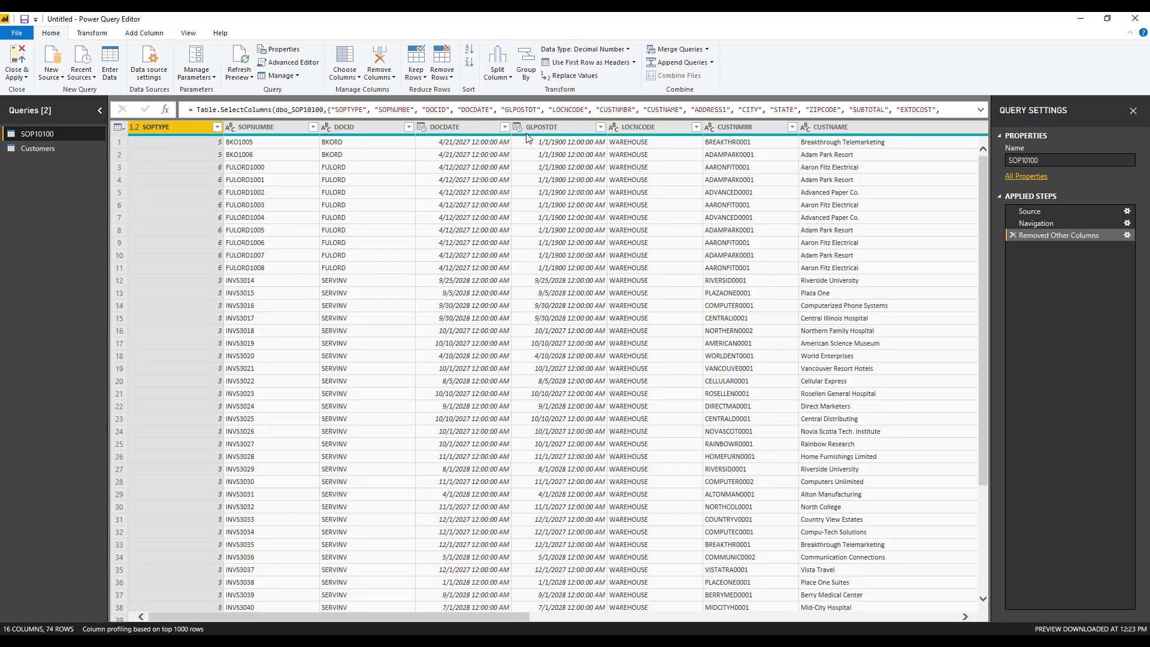
Try filtering the DOCDATE column of the SOP10100 query to dates in This Year.
{"action": "left_click", "coordinate": [505, 127]}
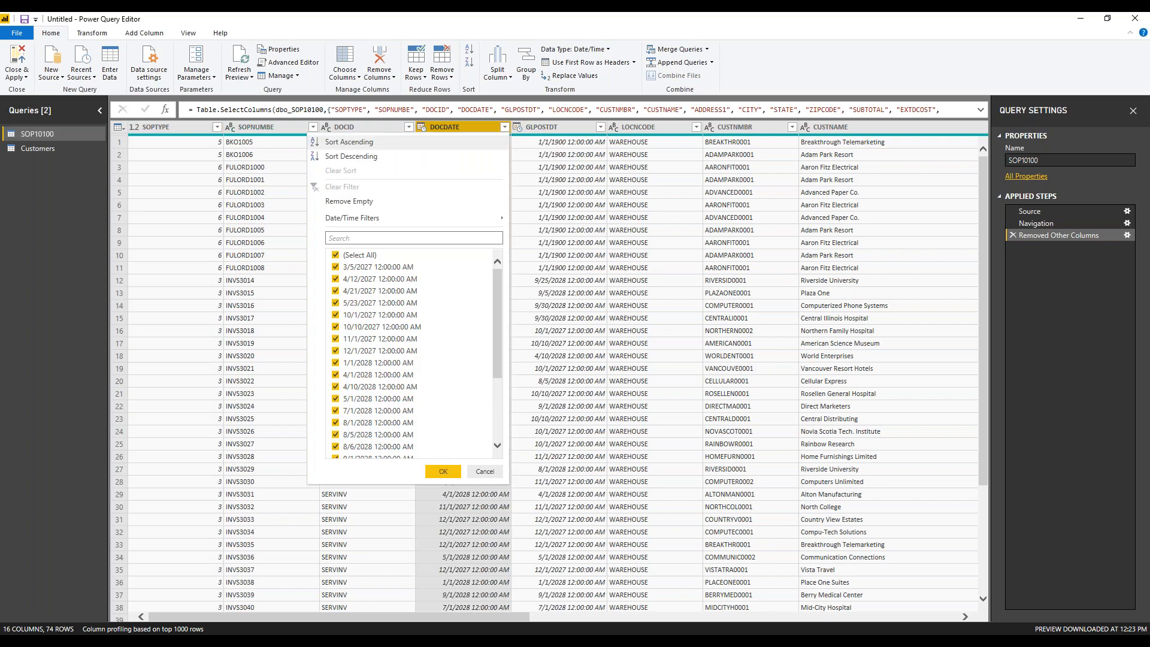
{"action": "mouse_move", "coordinate": [502, 221]}
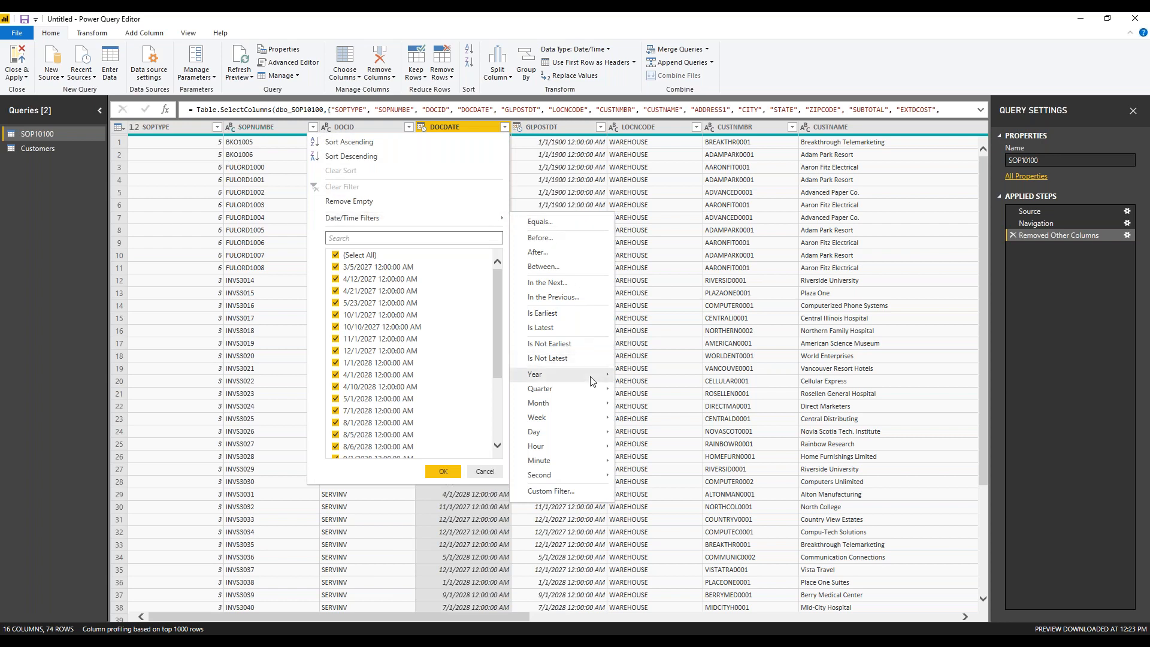
{"action": "mouse_move", "coordinate": [591, 381]}
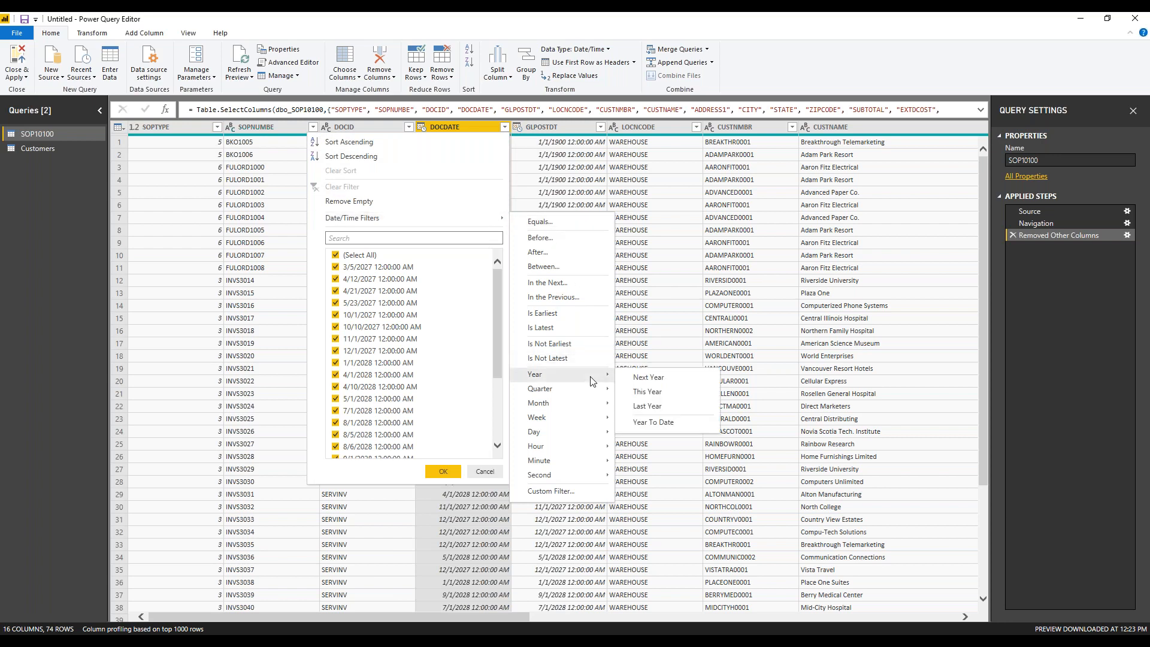
{"action": "left_click", "coordinate": [646, 392]}
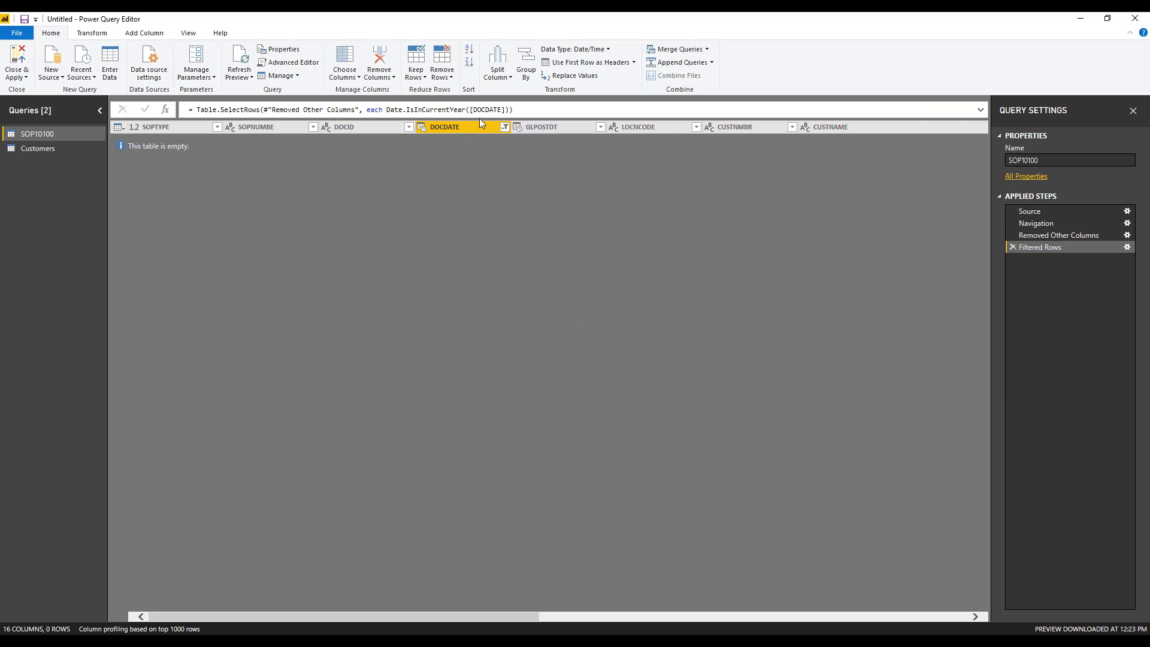
View the date filter options for DOCDATE without applying any, and delete the Filtered Rows step.
{"action": "left_click", "coordinate": [505, 127]}
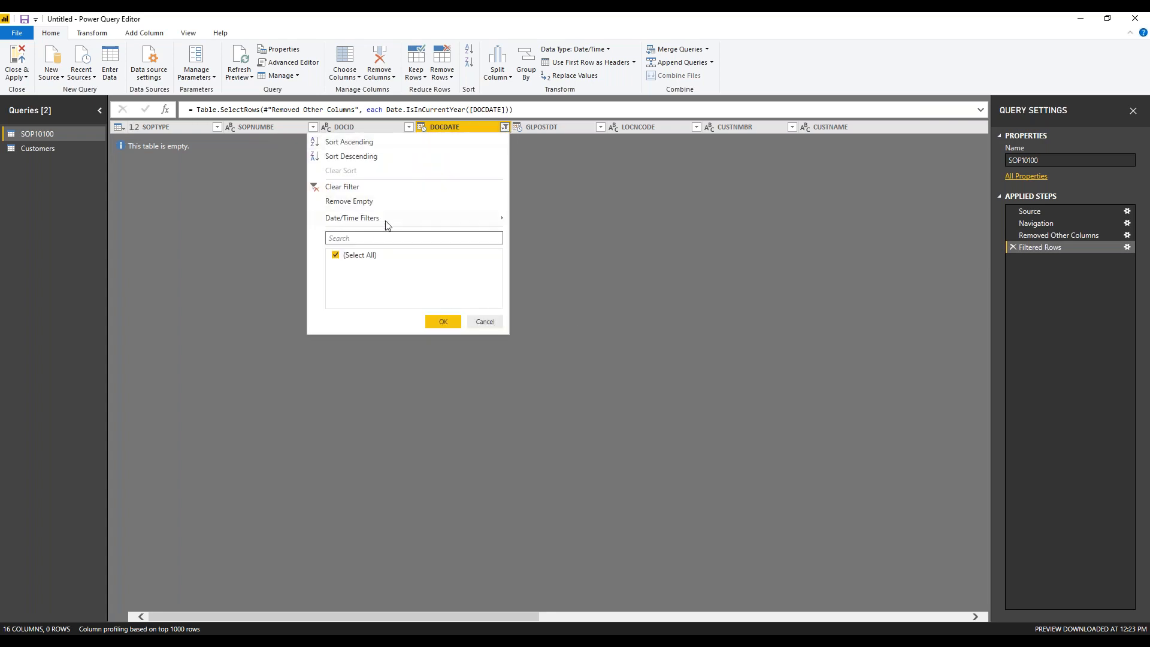
{"action": "mouse_move", "coordinate": [394, 221]}
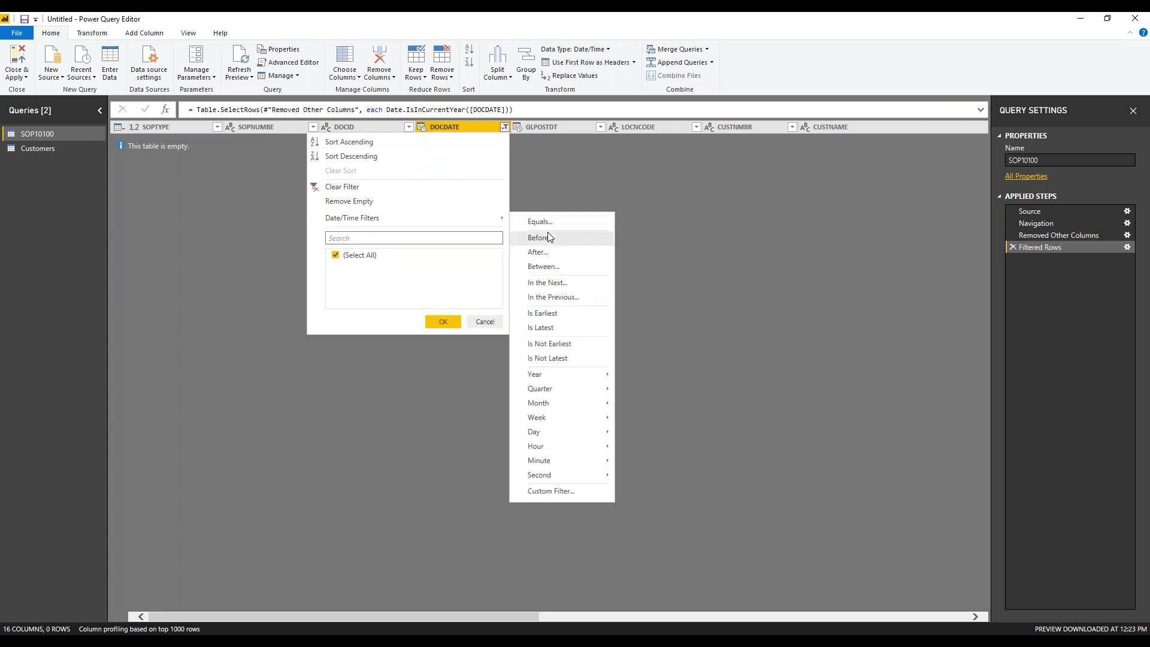
{"action": "left_click", "coordinate": [484, 322]}
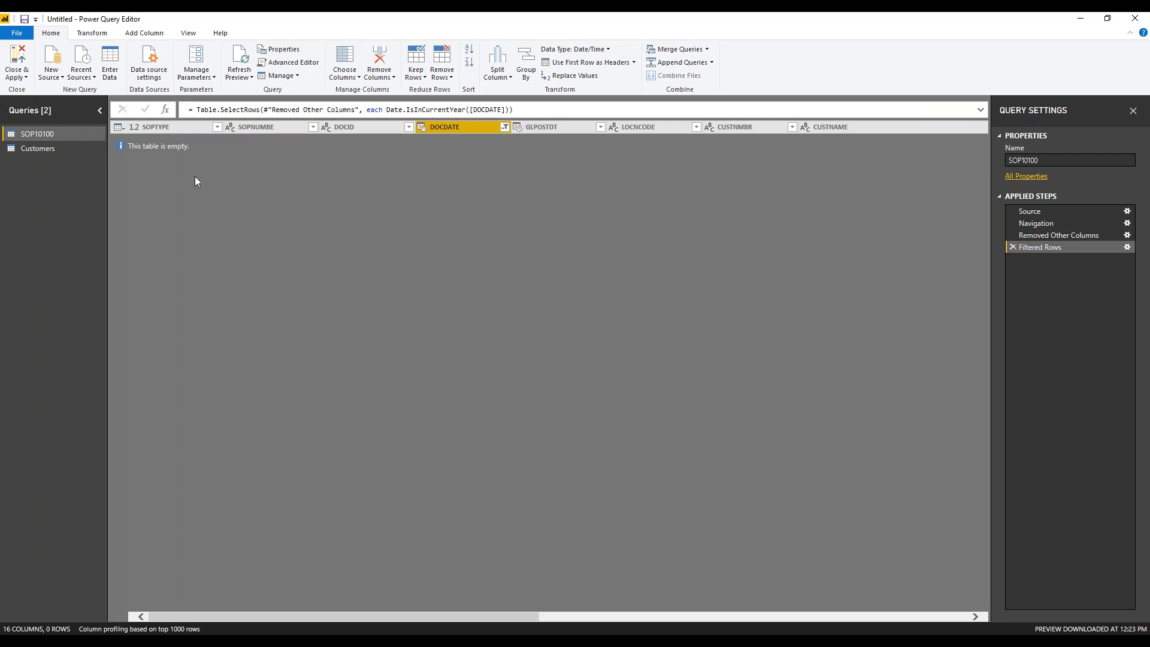
{"action": "left_click", "coordinate": [1010, 247]}
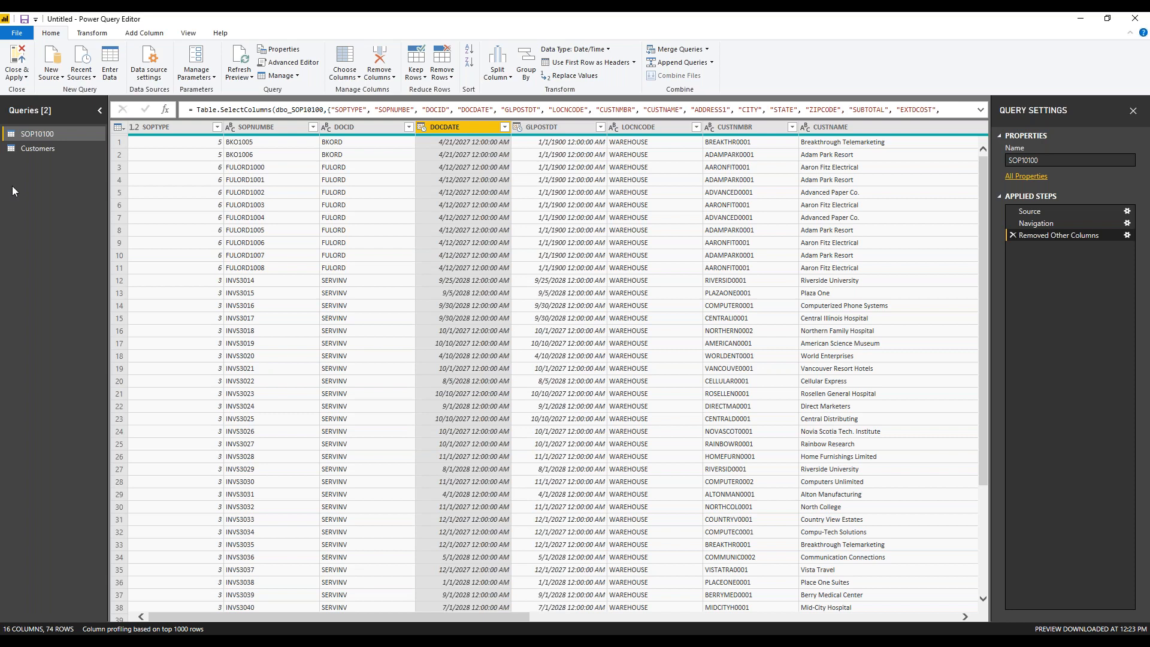
Review the columns of the Customers query and return to the SOP10100 query.
{"action": "left_click", "coordinate": [49, 150]}
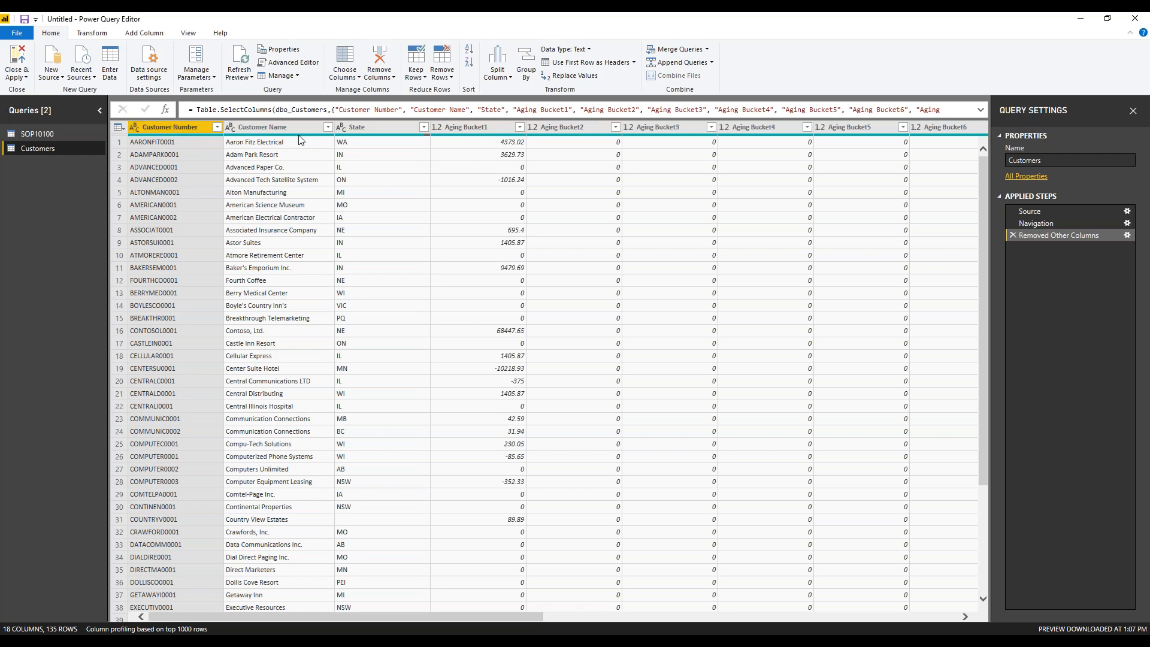
{"action": "left_click_drag", "start_coordinate": [402, 620], "coordinate": [838, 579]}
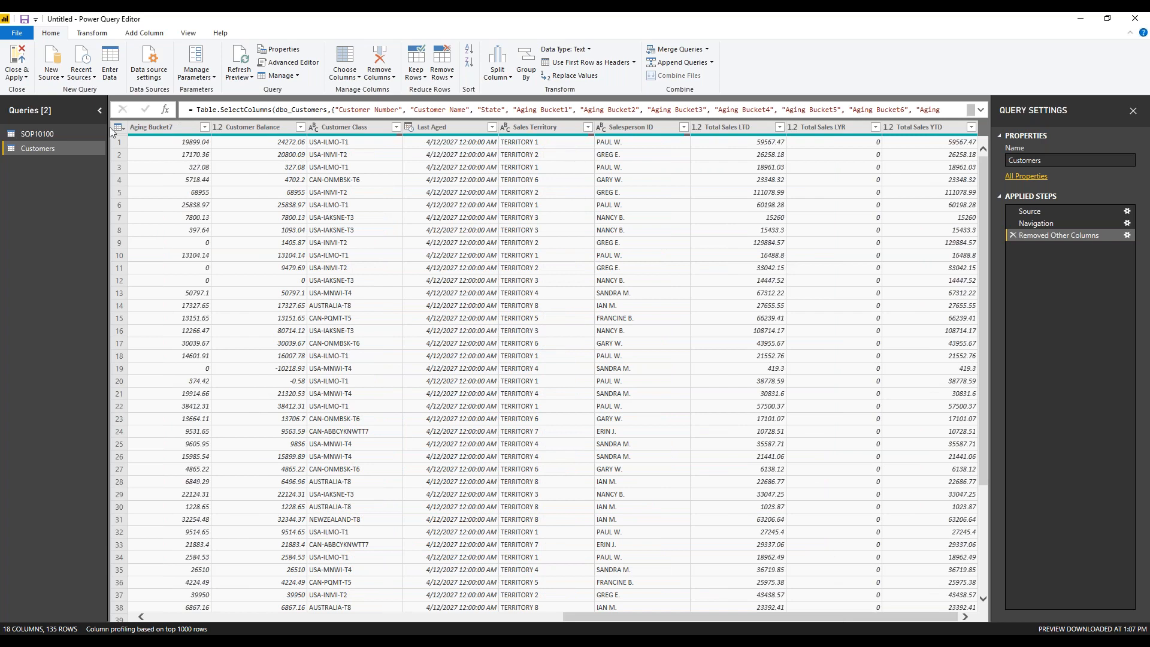
{"action": "left_click", "coordinate": [24, 133]}
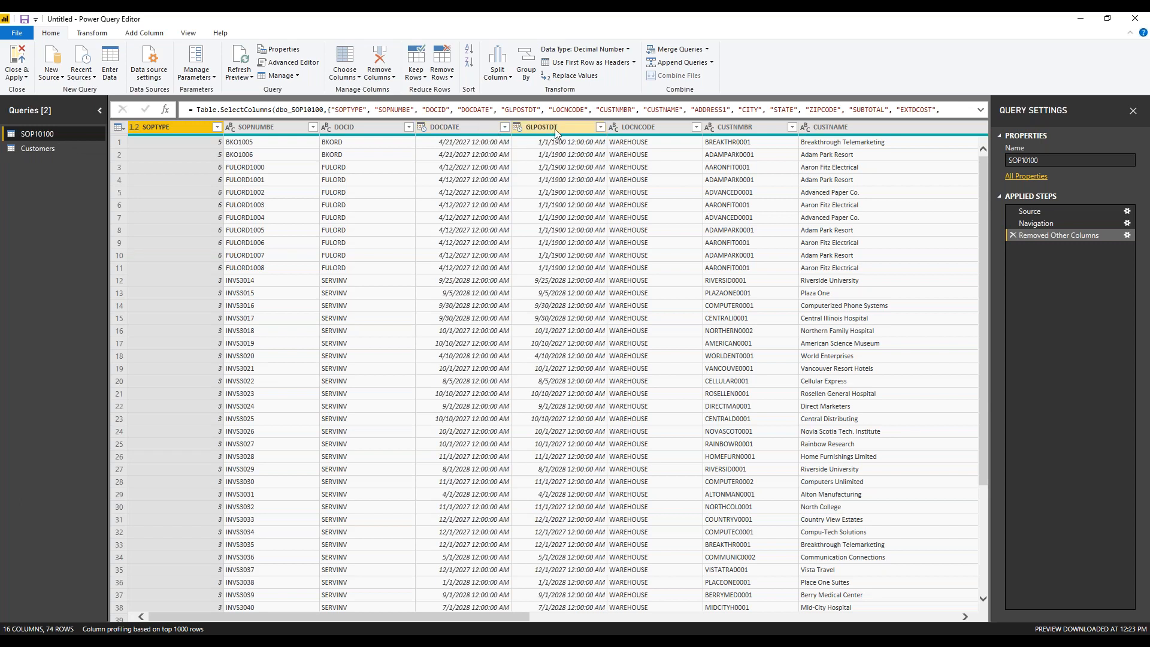
Rename the LOCNCODE column of the SOP10100 query as Location Code.
{"action": "right_click", "coordinate": [646, 124]}
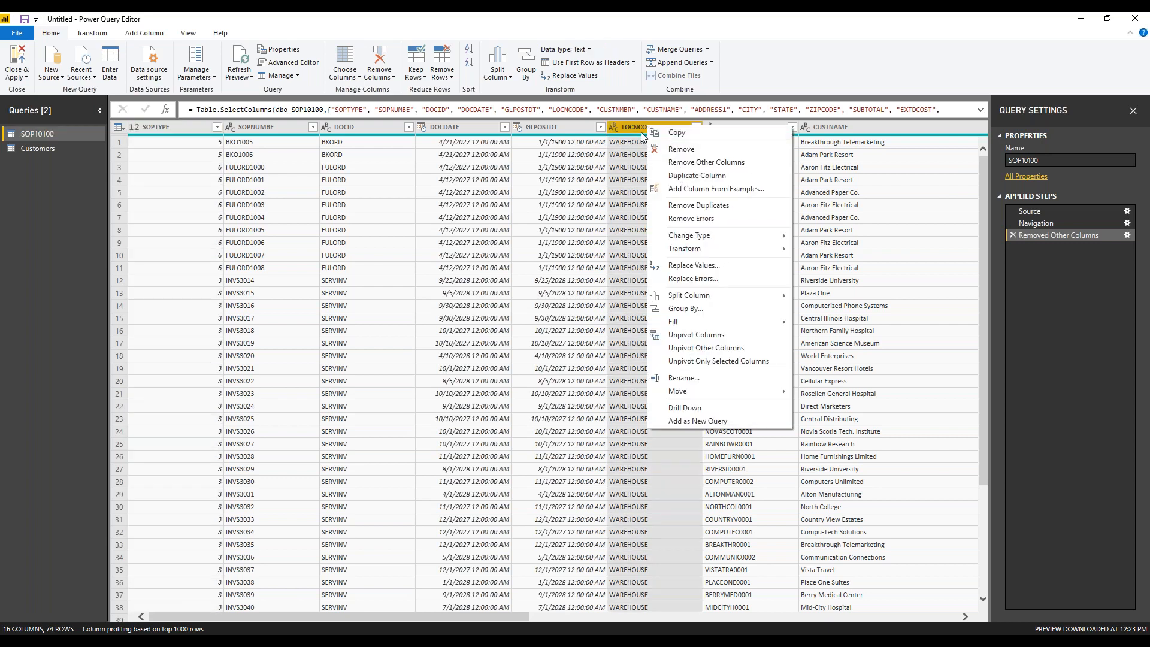
{"action": "right_click", "coordinate": [631, 127]}
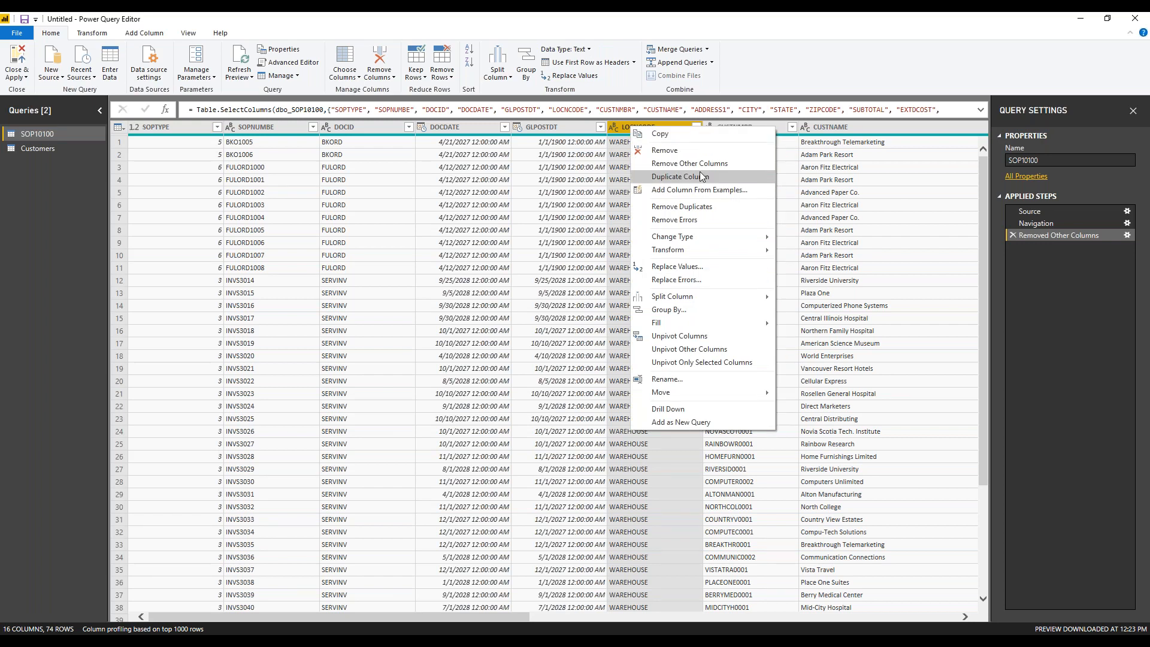
{"action": "left_click", "coordinate": [666, 379]}
{"action": "type", "text": "Location"}
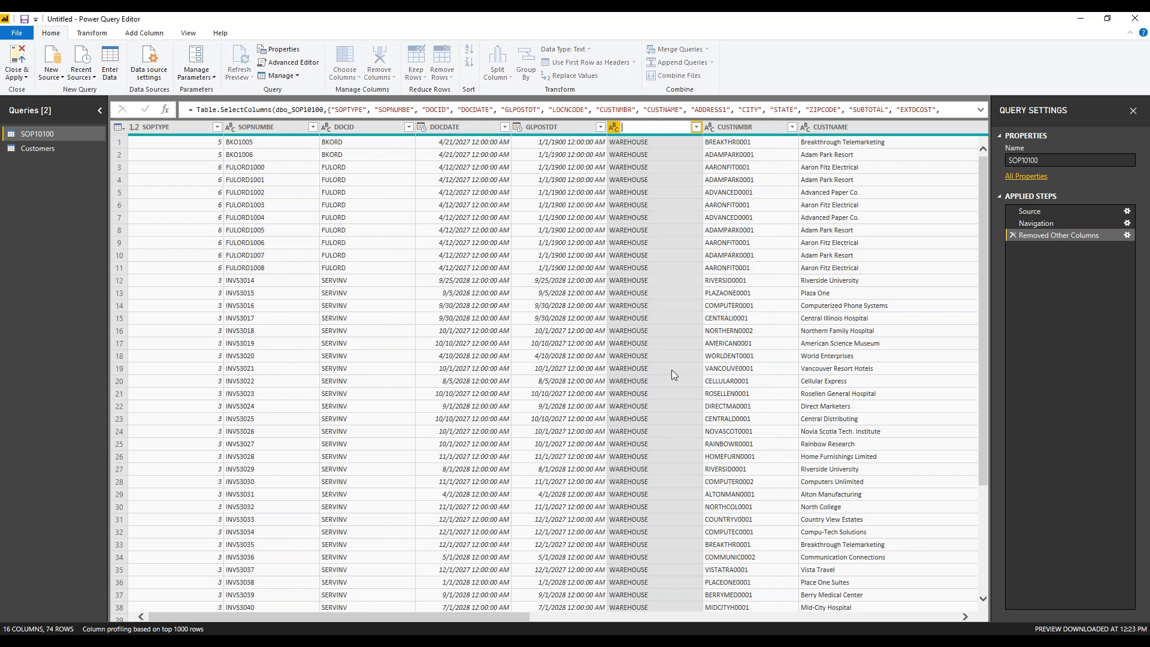
{"action": "type", "text": " Code"}
{"action": "key", "text": "Return"}
Rename the CUSTNMBR column as Customer Number.
{"action": "right_click", "coordinate": [760, 123]}
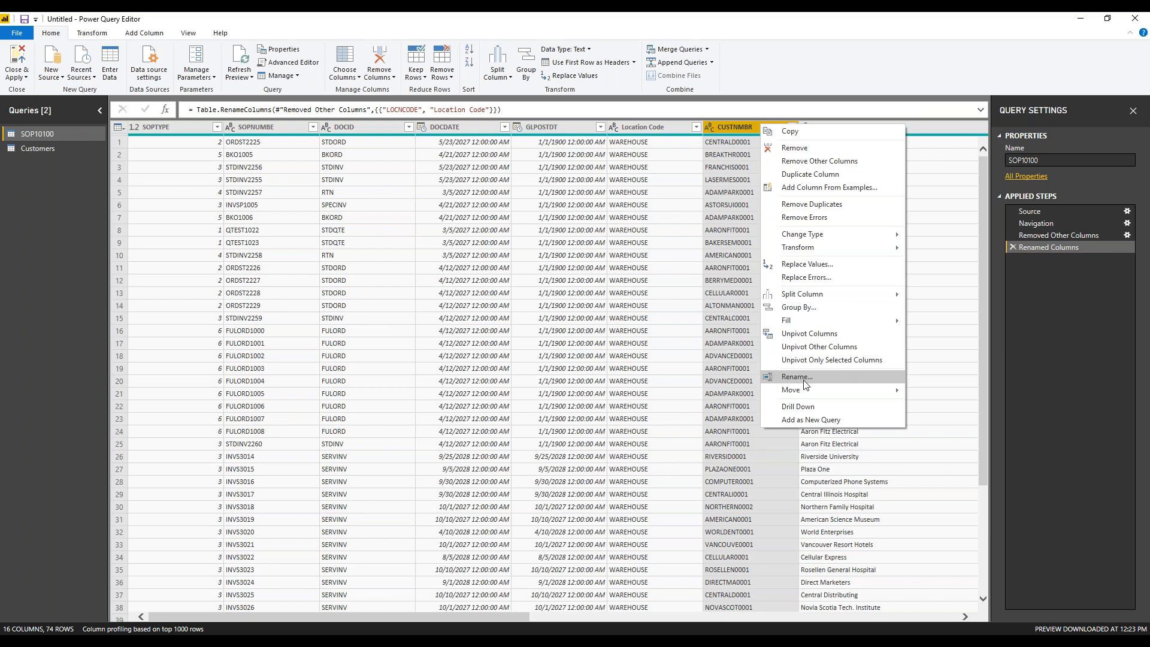
{"action": "key", "text": "Escape"}
{"action": "type", "text": "Customer Number"}
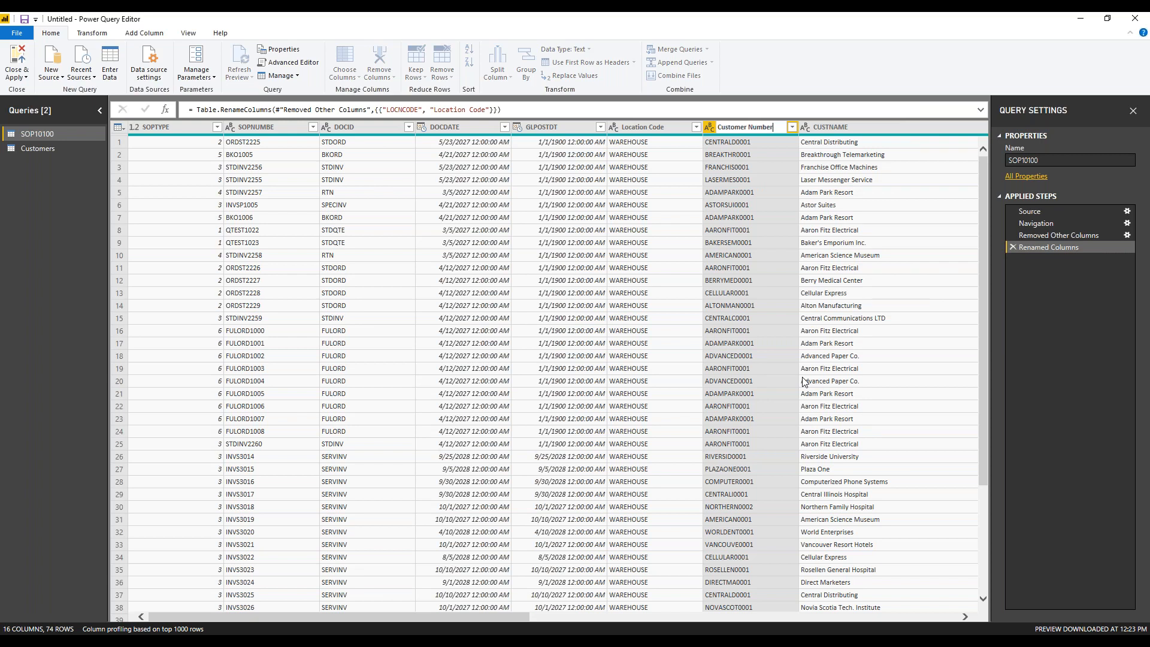
{"action": "key", "text": "Escape"}
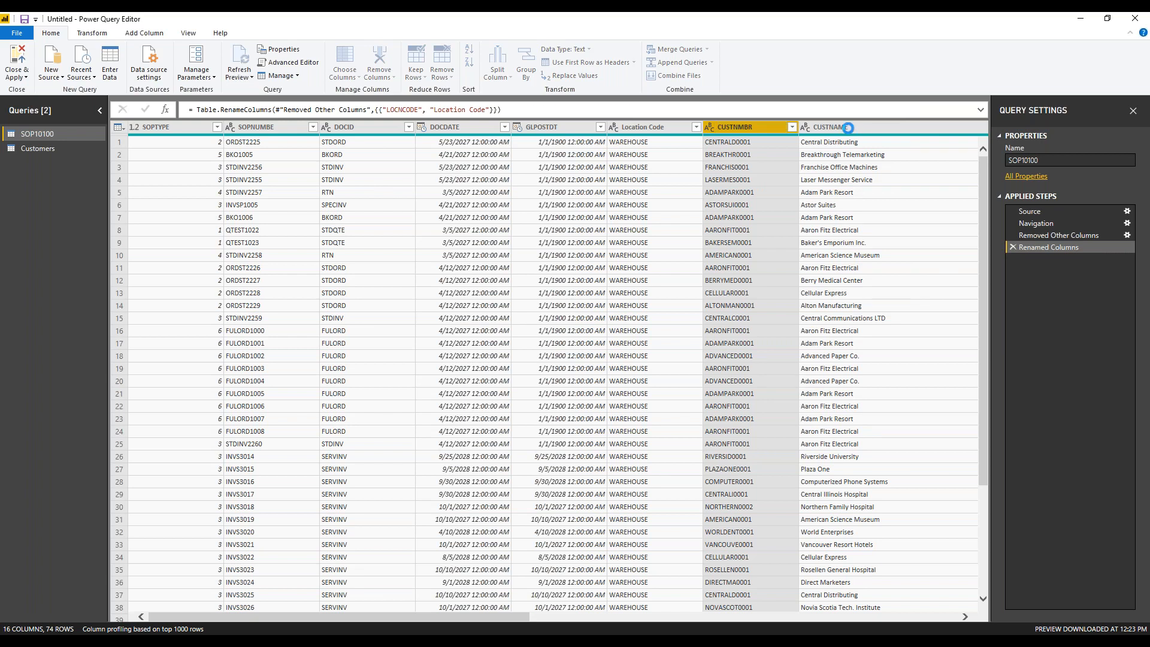
Rename the CUSTNAME column as Customer Name.
{"action": "right_click", "coordinate": [847, 127]}
{"action": "left_click", "coordinate": [907, 381]}
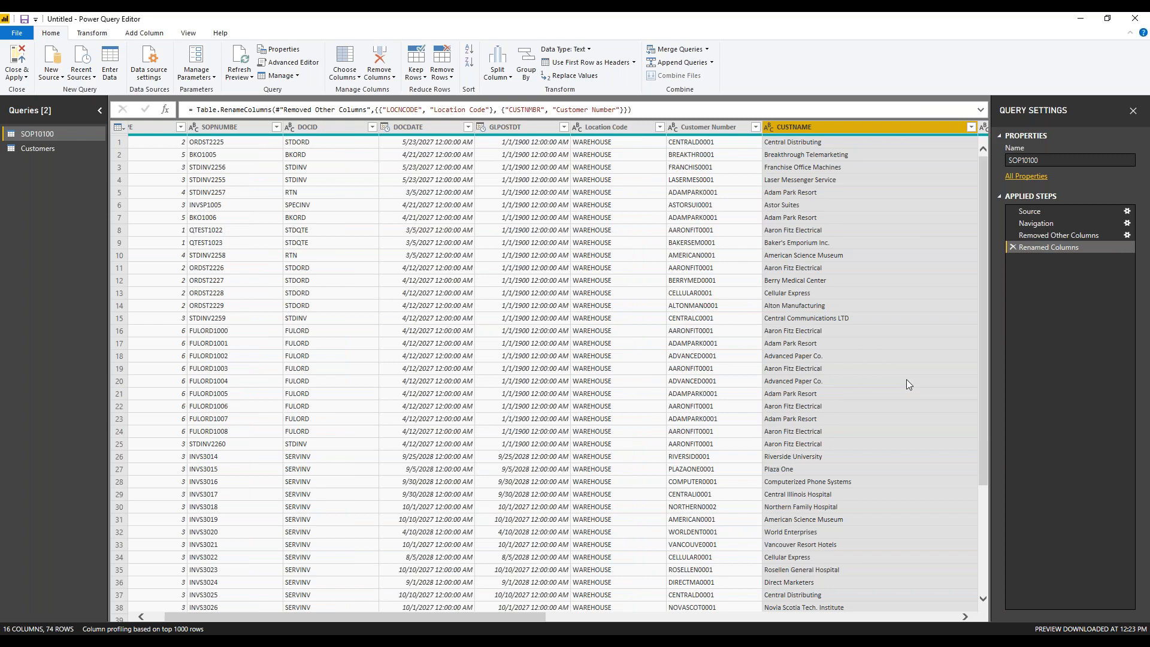
{"action": "type", "text": "Customer Name"}
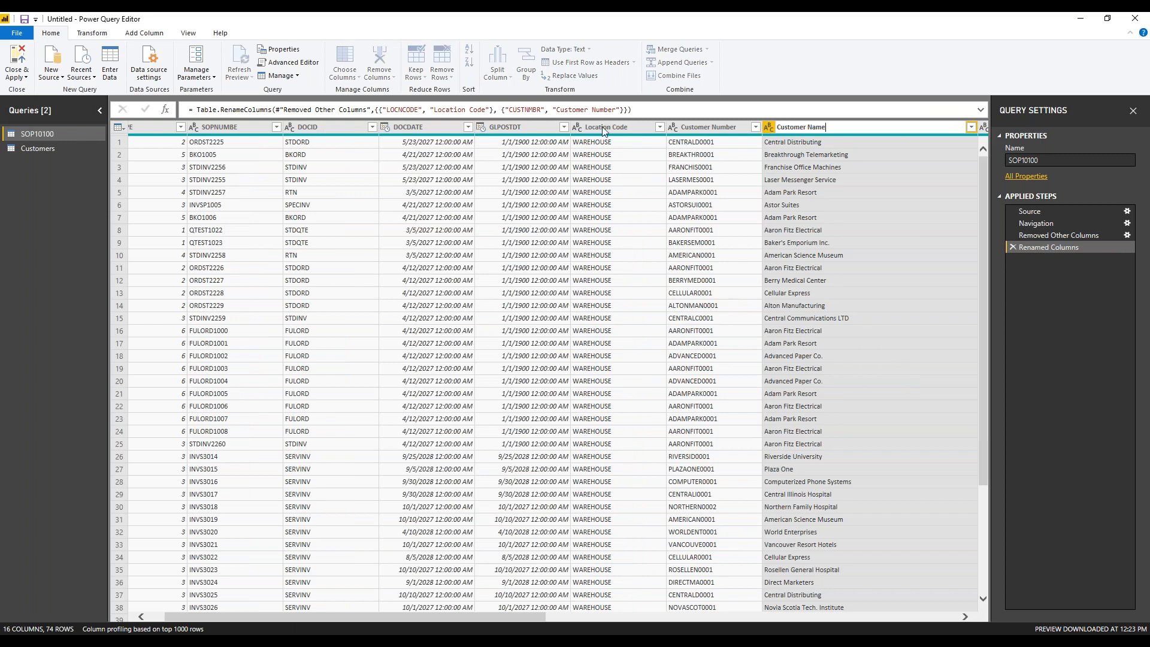
{"action": "key", "text": "Return"}
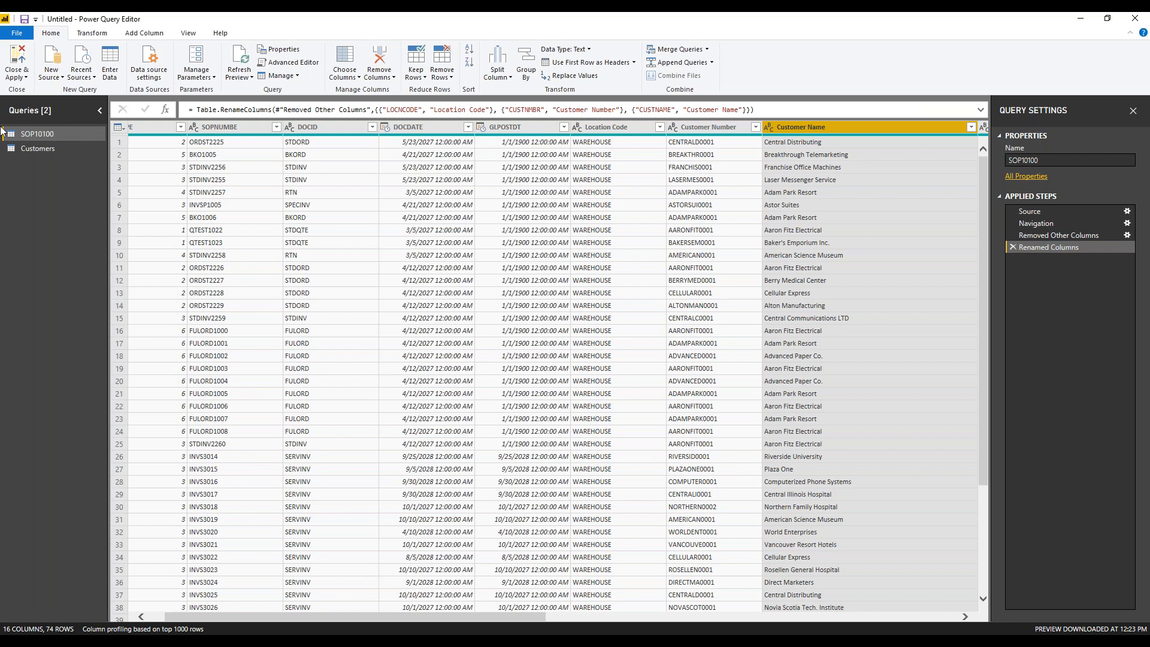
Open the Customers query and apply the Capitalize Each Word transform to the Salesperson ID column.
{"action": "left_click", "coordinate": [30, 148]}
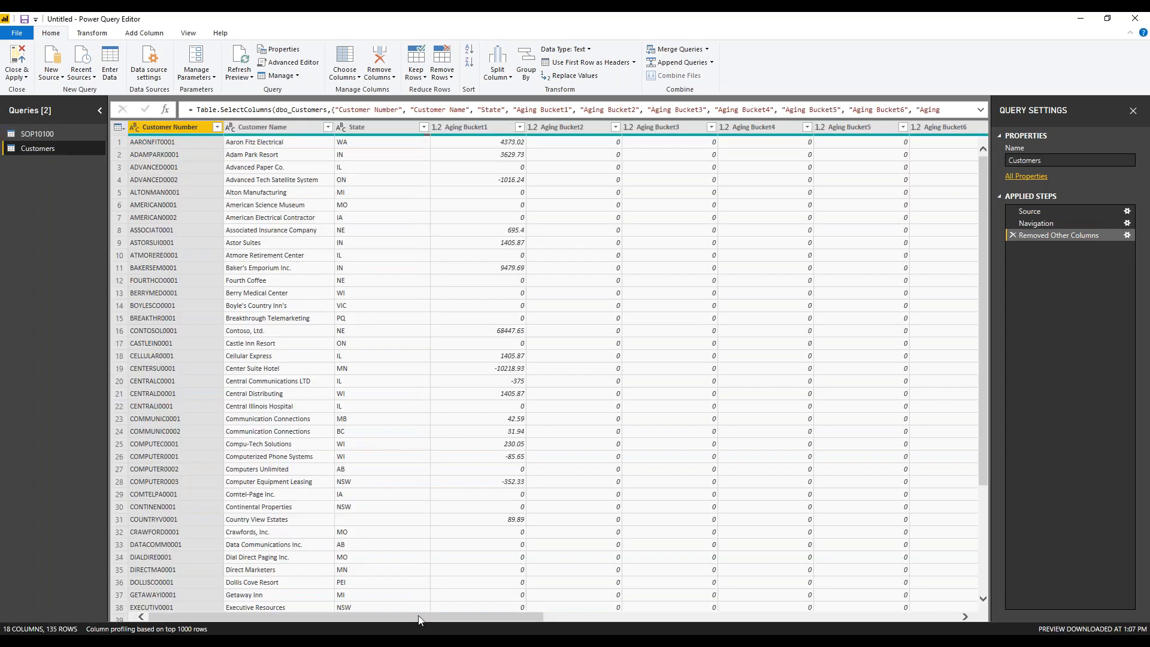
{"action": "left_click_drag", "start_coordinate": [418, 616], "coordinate": [832, 615]}
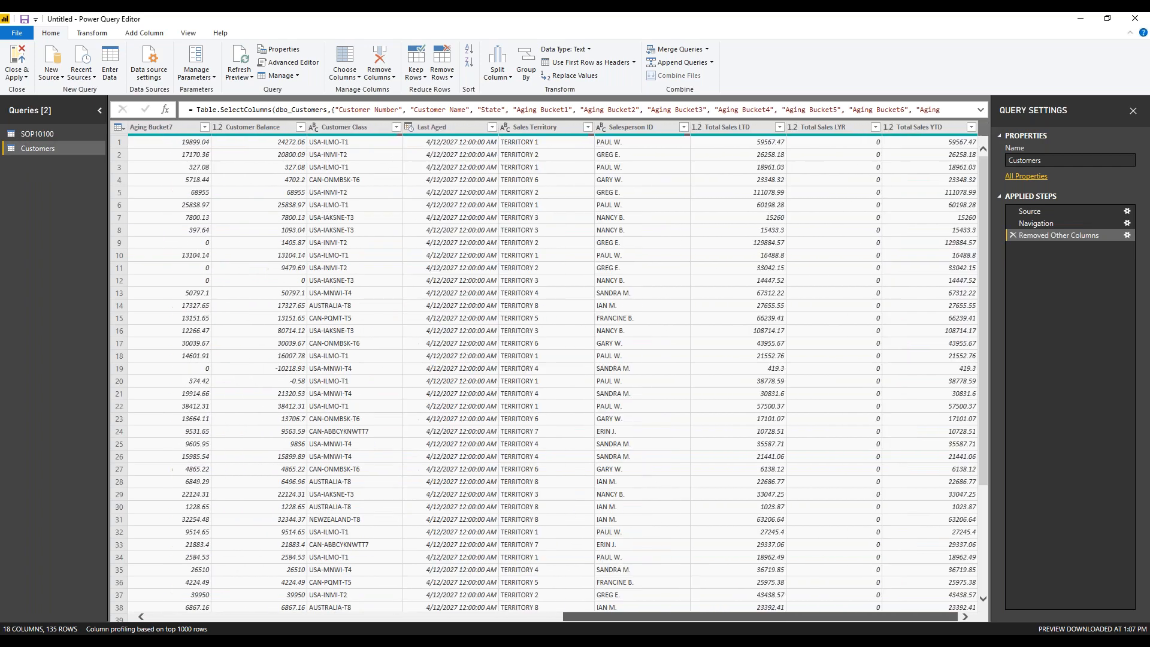
{"action": "left_click_drag", "start_coordinate": [832, 615], "coordinate": [822, 615]}
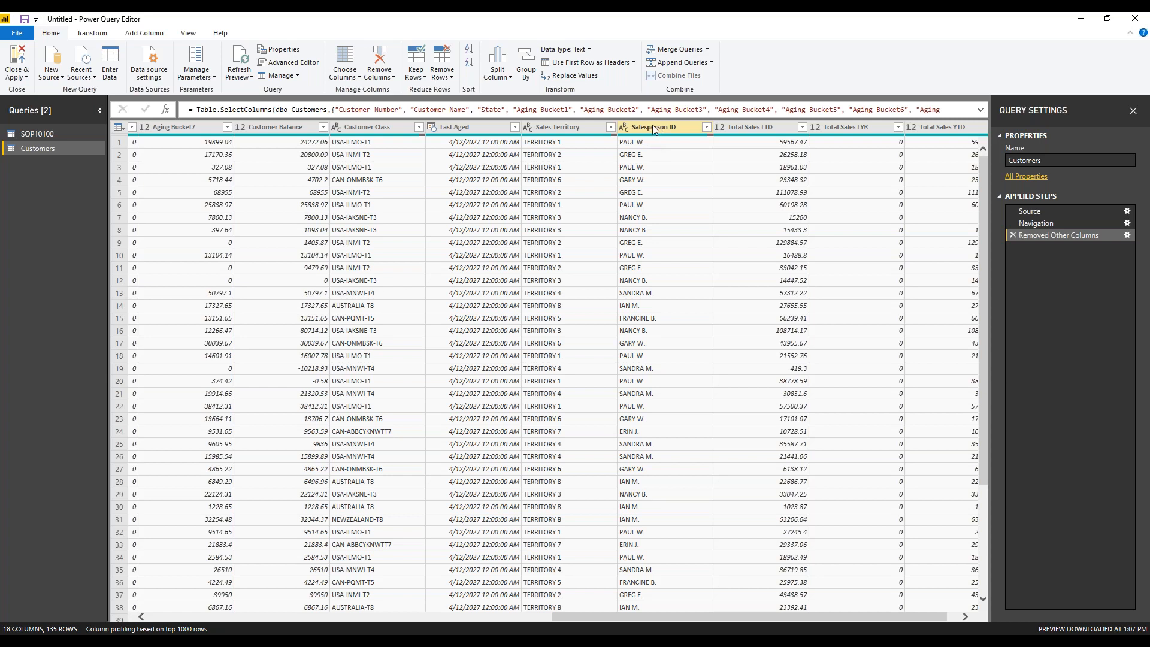
{"action": "right_click", "coordinate": [651, 127]}
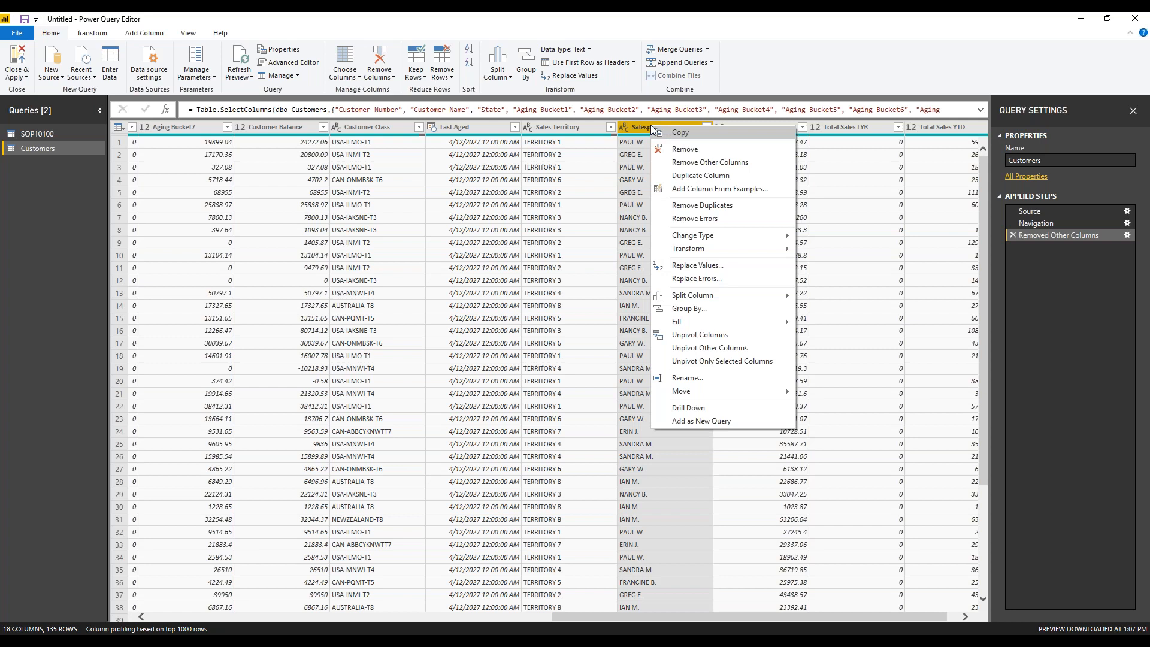
{"action": "mouse_move", "coordinate": [715, 250]}
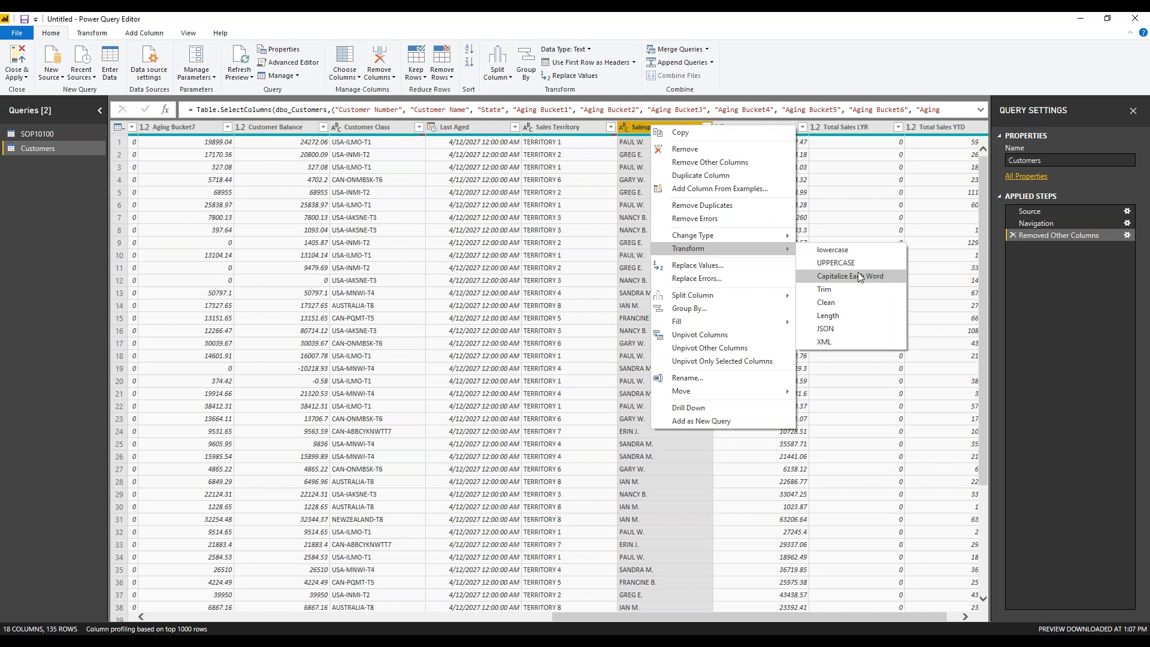
{"action": "left_click", "coordinate": [848, 276]}
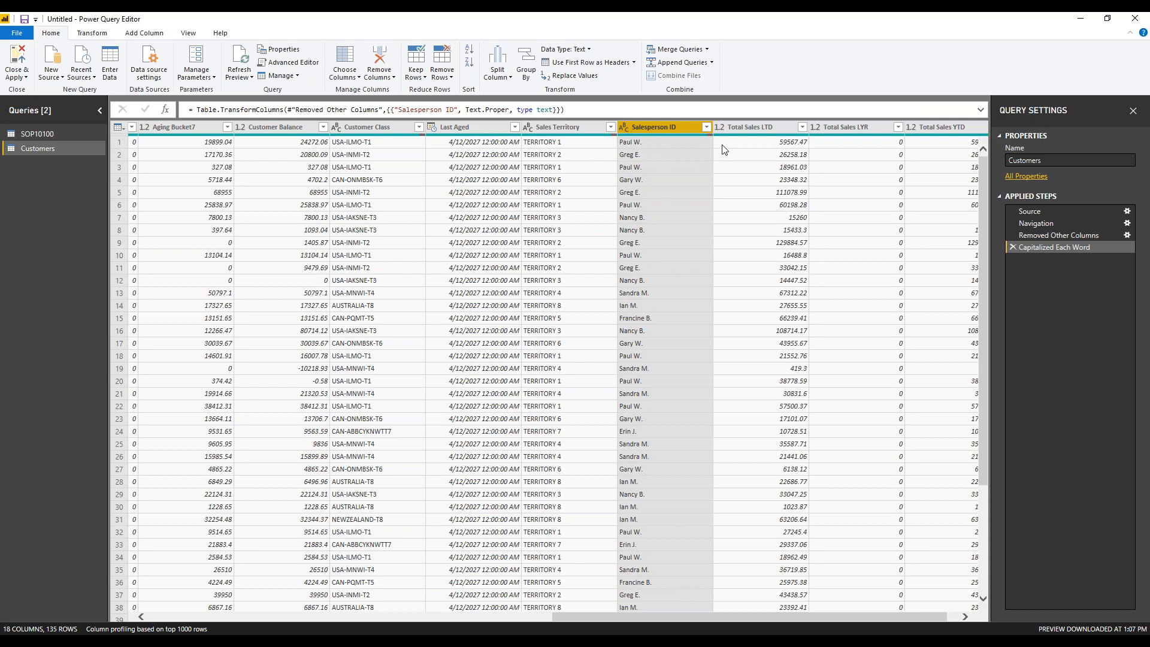
View the filter values and text transform options for Salesperson ID without applying any.
{"action": "left_click", "coordinate": [705, 127]}
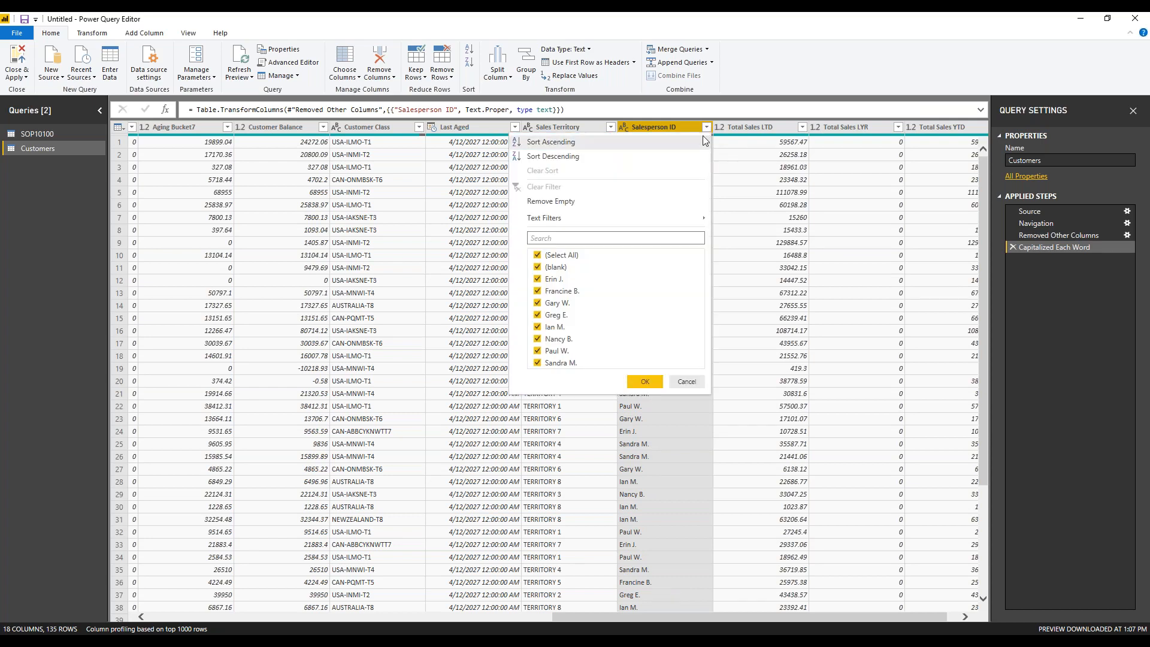
{"action": "right_click", "coordinate": [673, 123]}
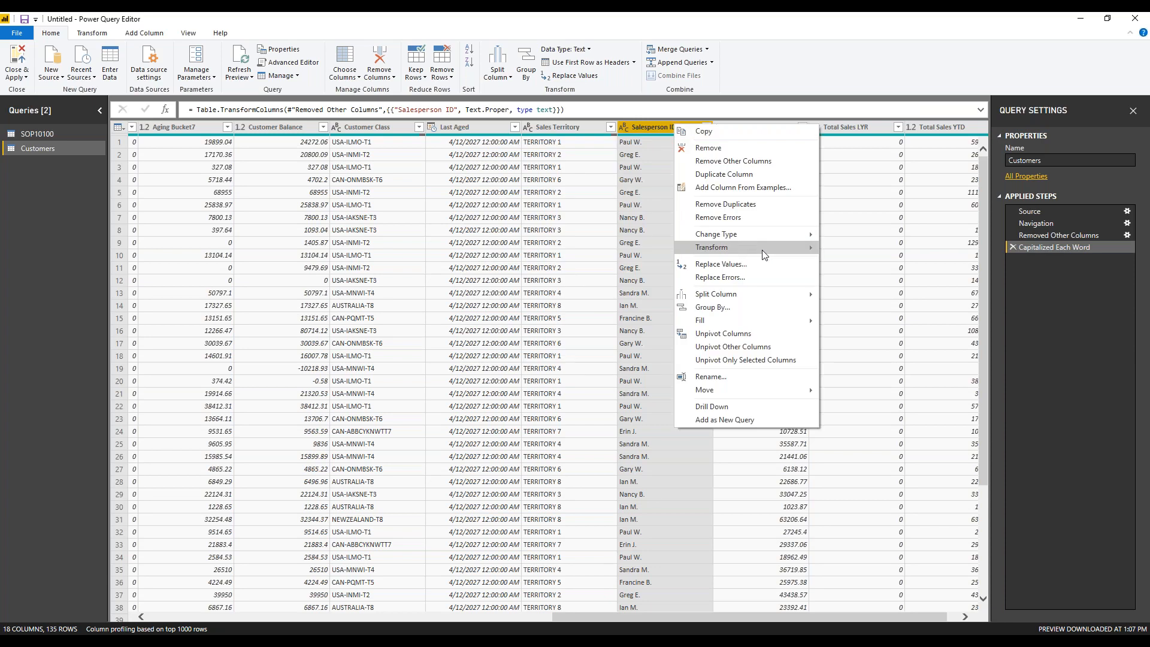
{"action": "mouse_move", "coordinate": [767, 249]}
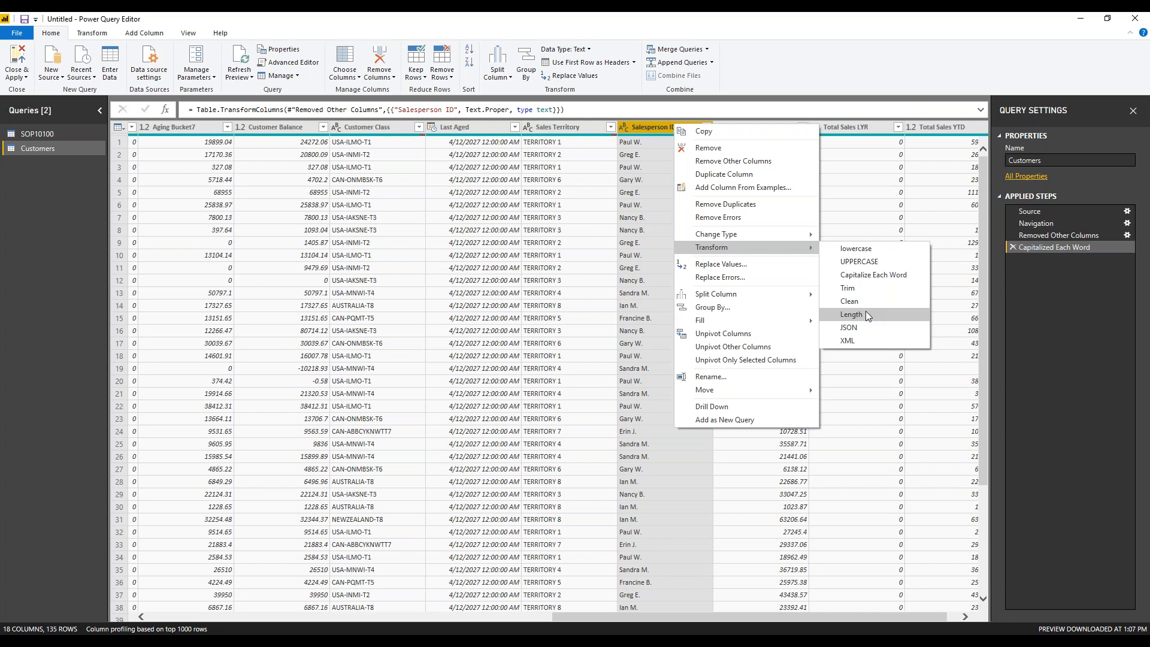
{"action": "left_click", "coordinate": [628, 125]}
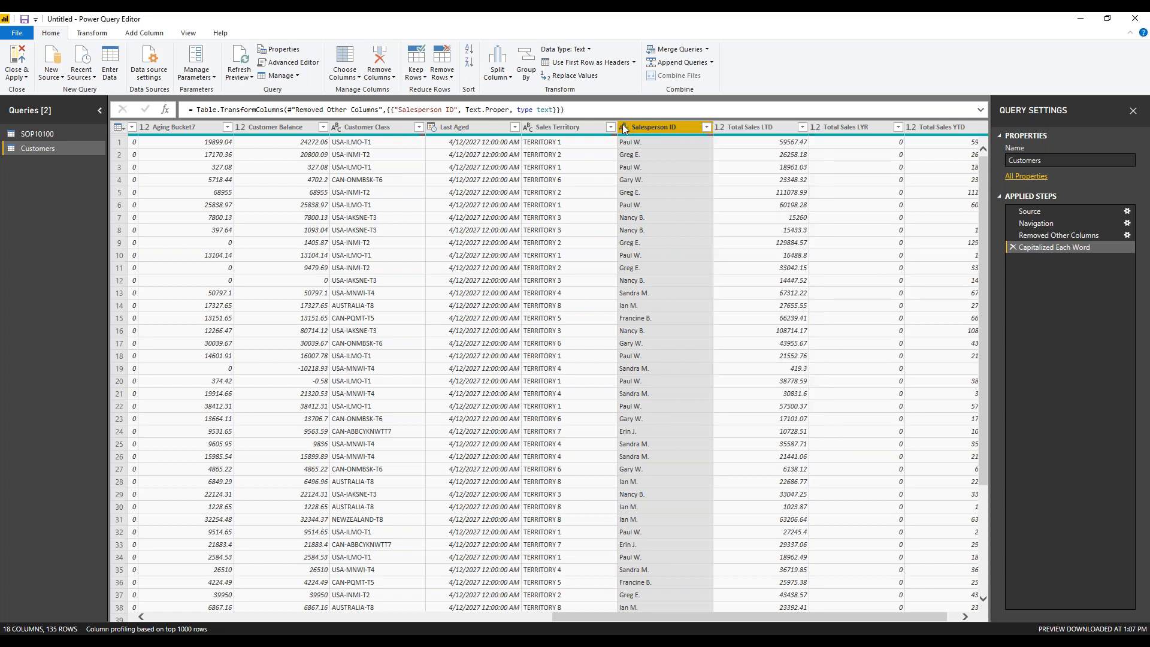
Transform the Last Aged column of the Customers query to Date Only.
{"action": "right_click", "coordinate": [473, 126]}
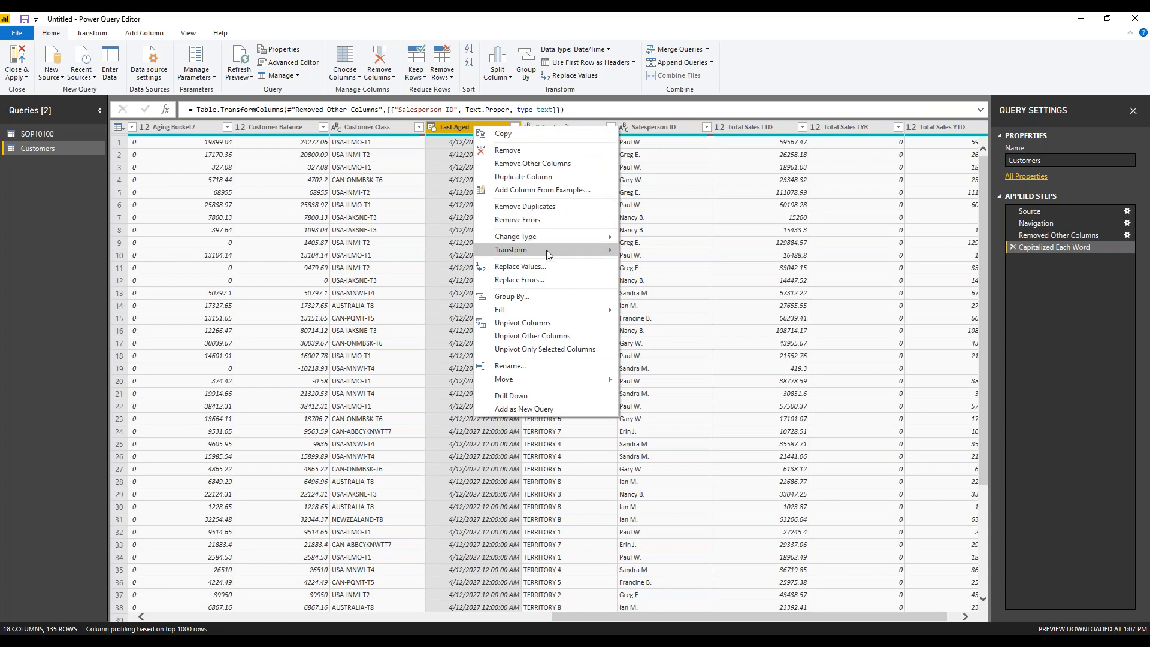
{"action": "mouse_move", "coordinate": [546, 250]}
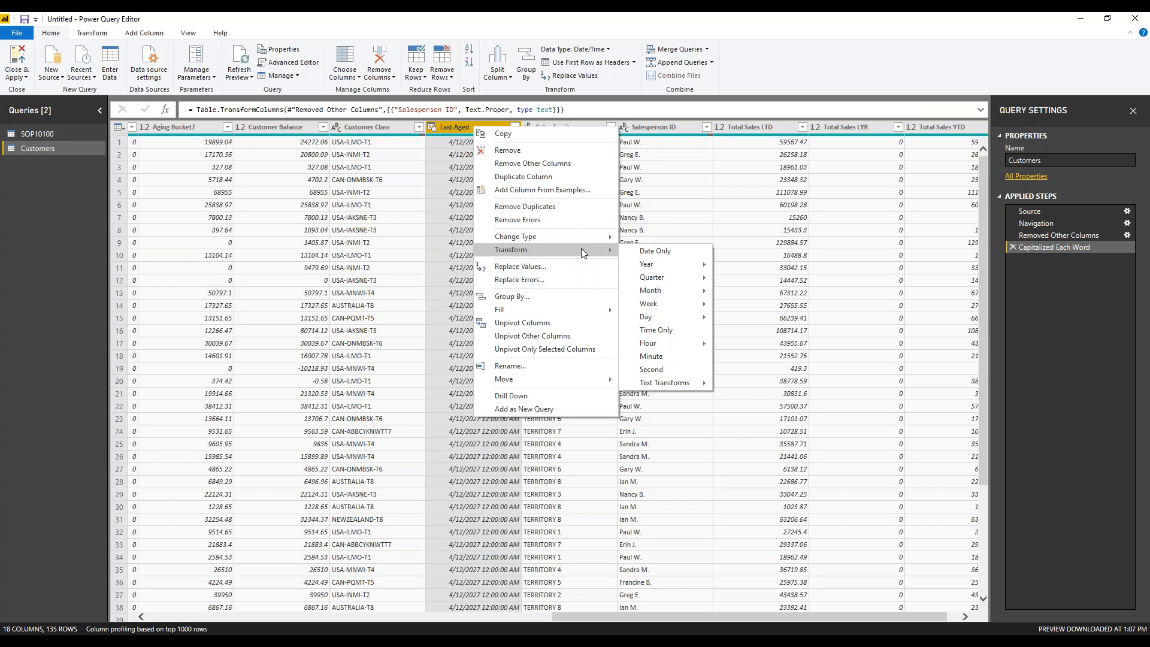
{"action": "left_click", "coordinate": [670, 252]}
View the filter values for Last Aged and the Month options among its date transforms.
{"action": "left_click", "coordinate": [514, 128]}
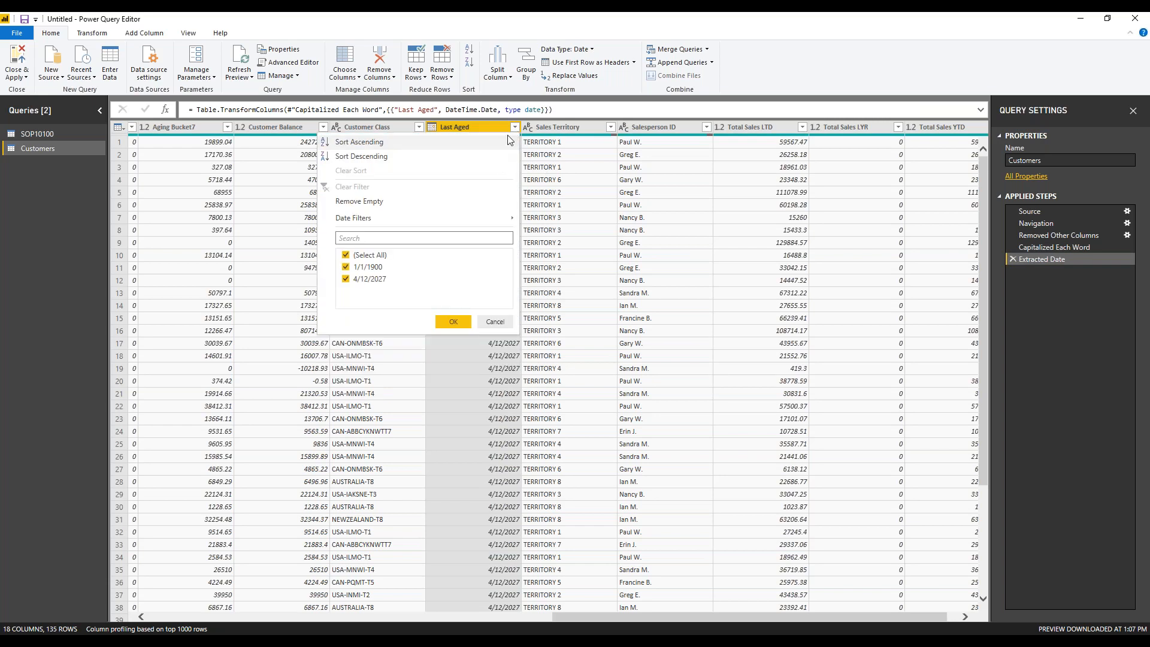
{"action": "right_click", "coordinate": [479, 125]}
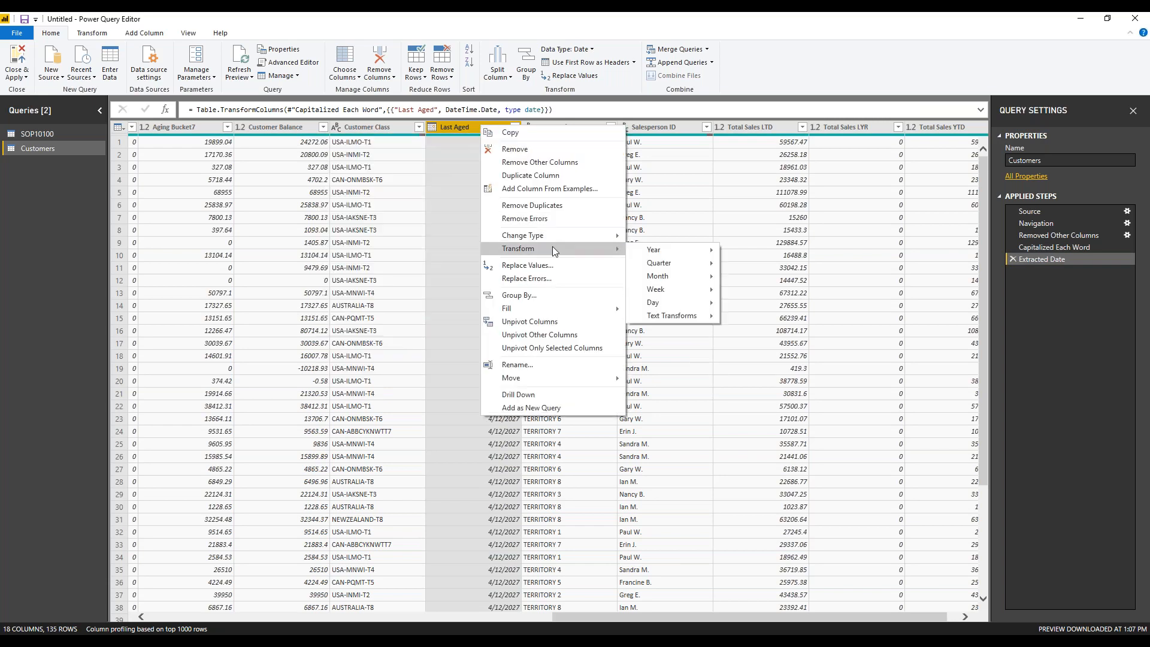
{"action": "mouse_move", "coordinate": [687, 269]}
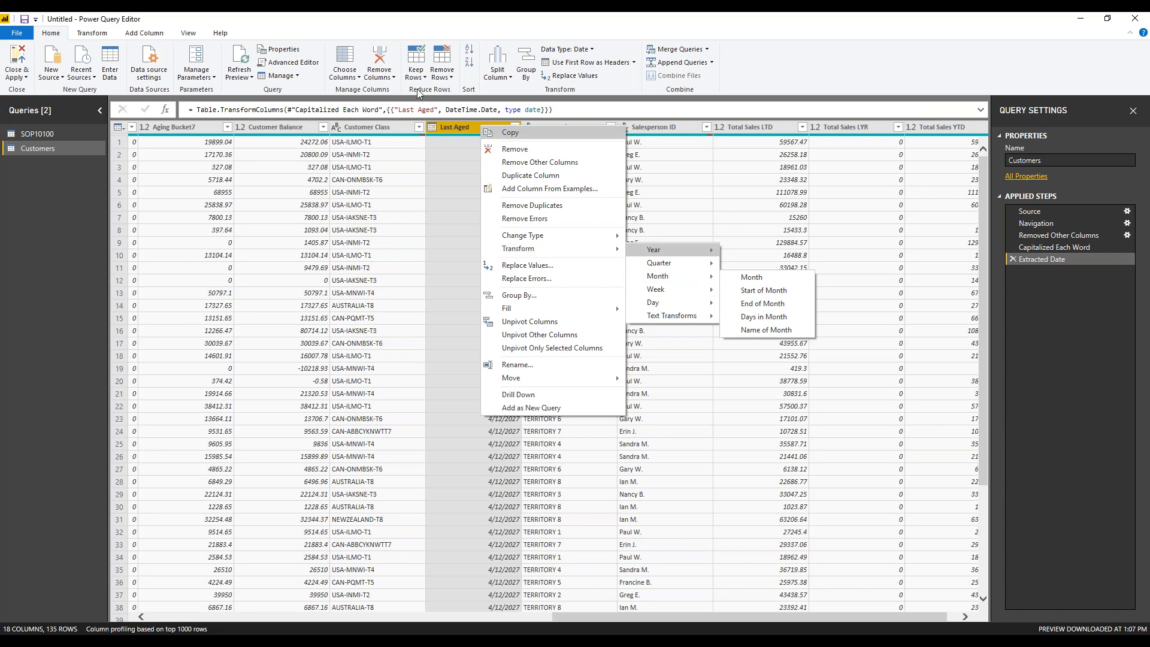
Start a conditional column in the Customers query and name it High Balance Customer.
{"action": "left_click", "coordinate": [451, 126]}
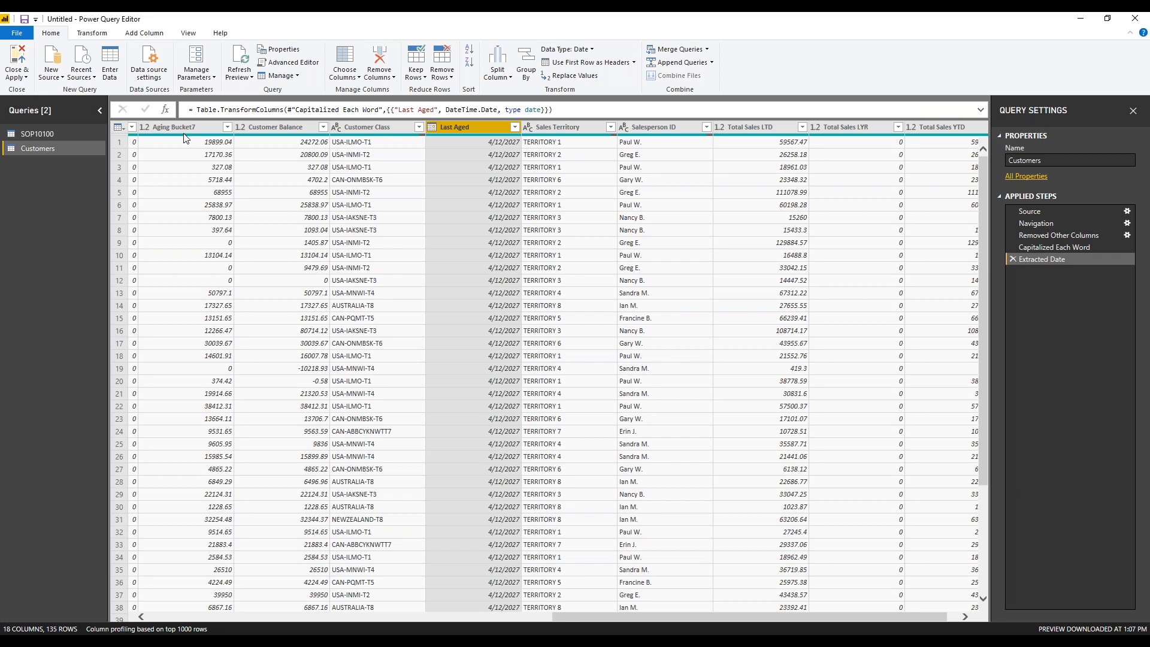
{"action": "left_click", "coordinate": [142, 37]}
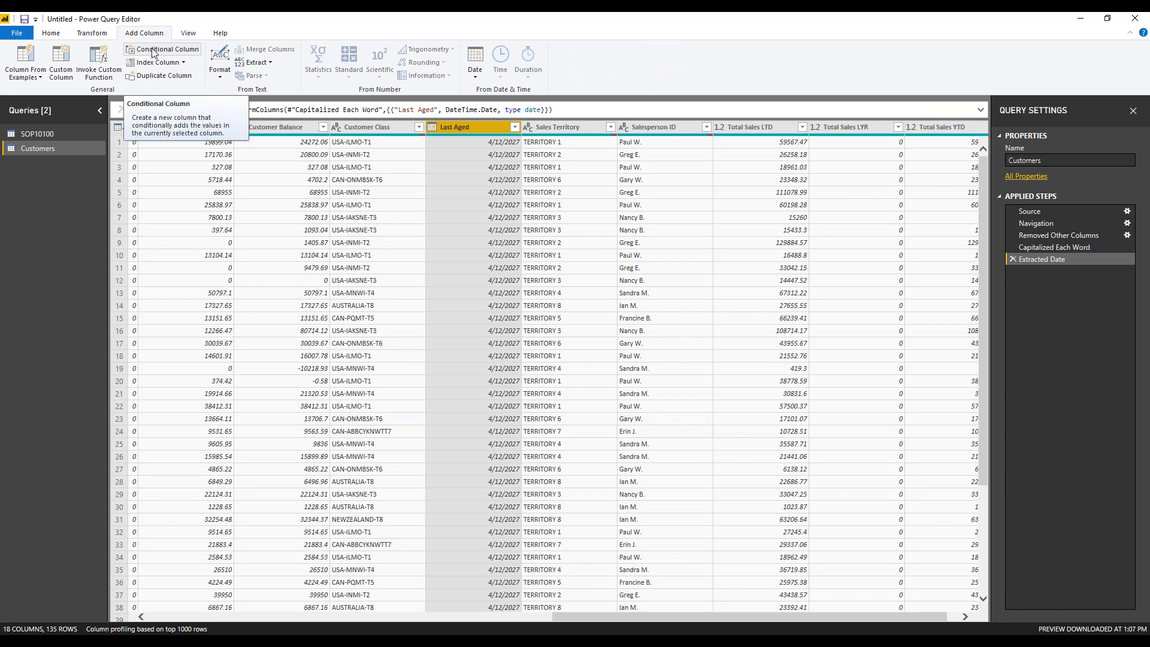
{"action": "left_click", "coordinate": [153, 52]}
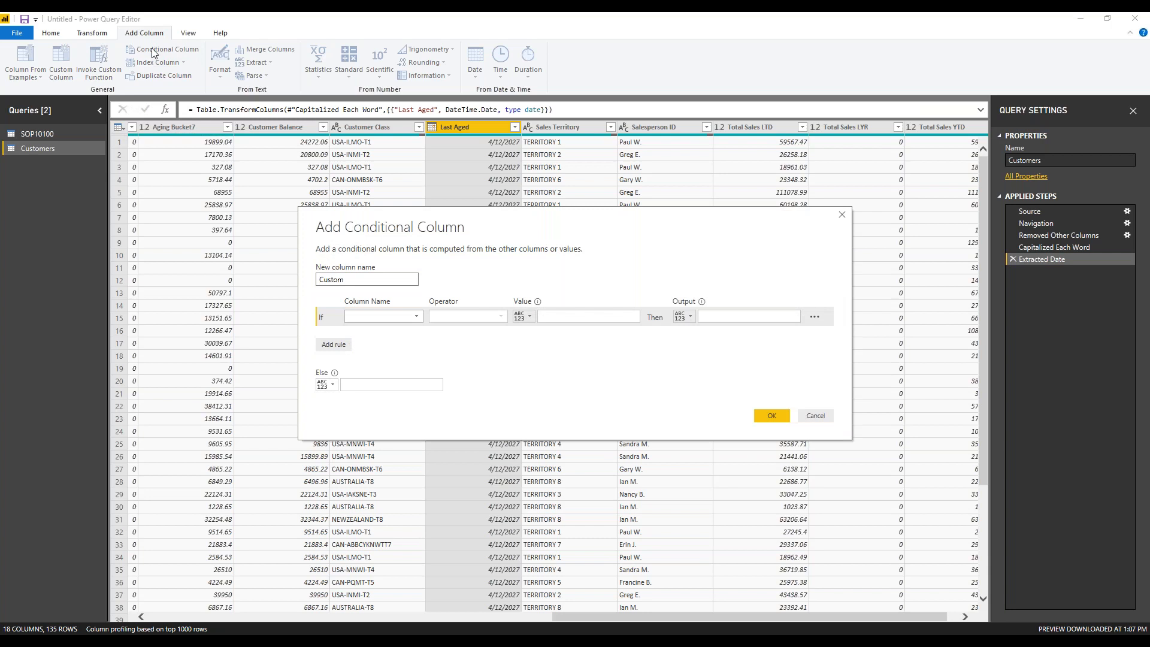
{"action": "double_click", "coordinate": [359, 274]}
{"action": "type", "text": "High Balance Custoemr"}
{"action": "key", "text": "BackSpace"}
{"action": "key", "text": "BackSpace"}
{"action": "key", "text": "BackSpace"}
{"action": "type", "text": "mer"}
Define the rule as Customer Balance is greater than or equal to 5000 then Yes, else No, and create the column.
{"action": "left_click", "coordinate": [417, 319]}
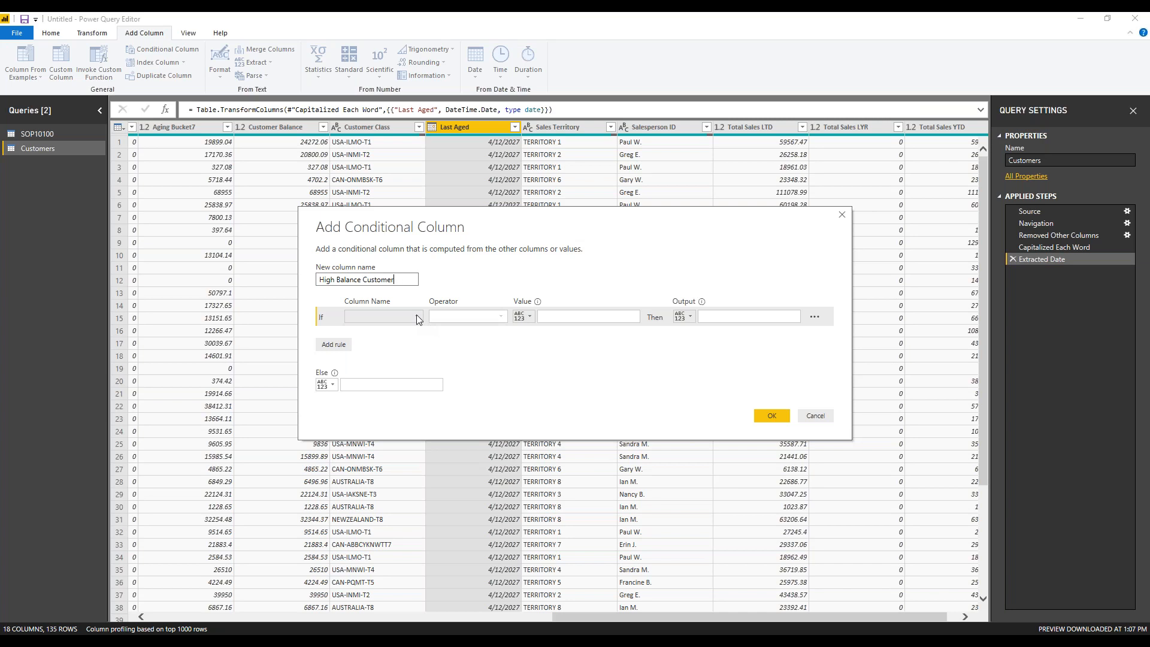
{"action": "left_click", "coordinate": [417, 319]}
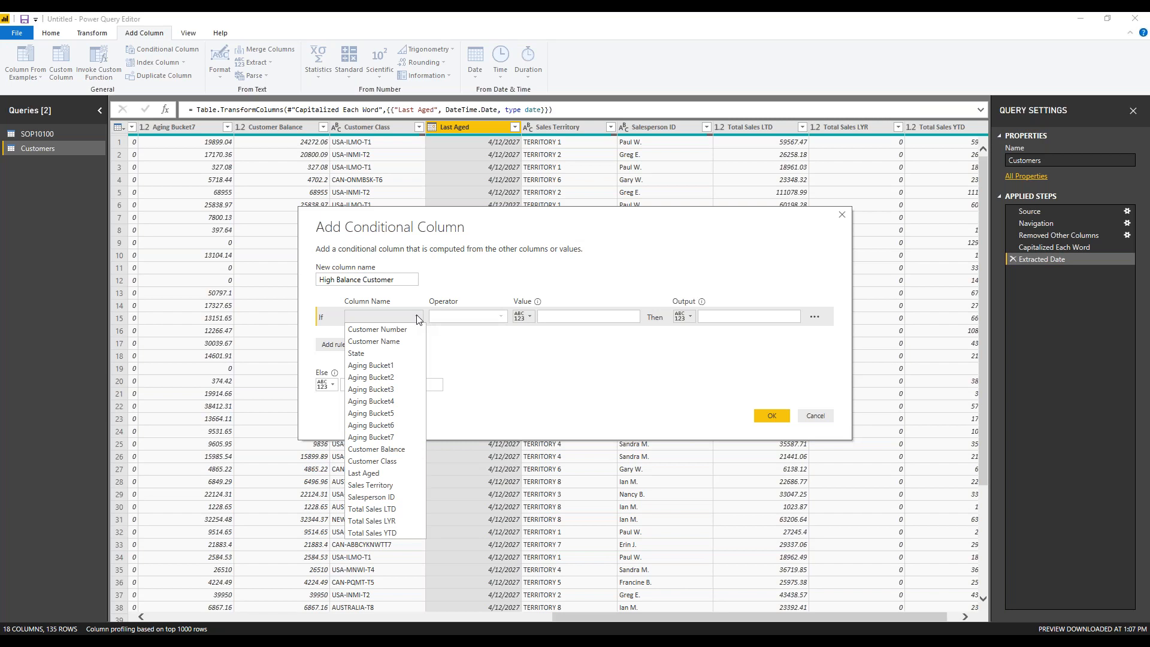
{"action": "left_click", "coordinate": [402, 449]}
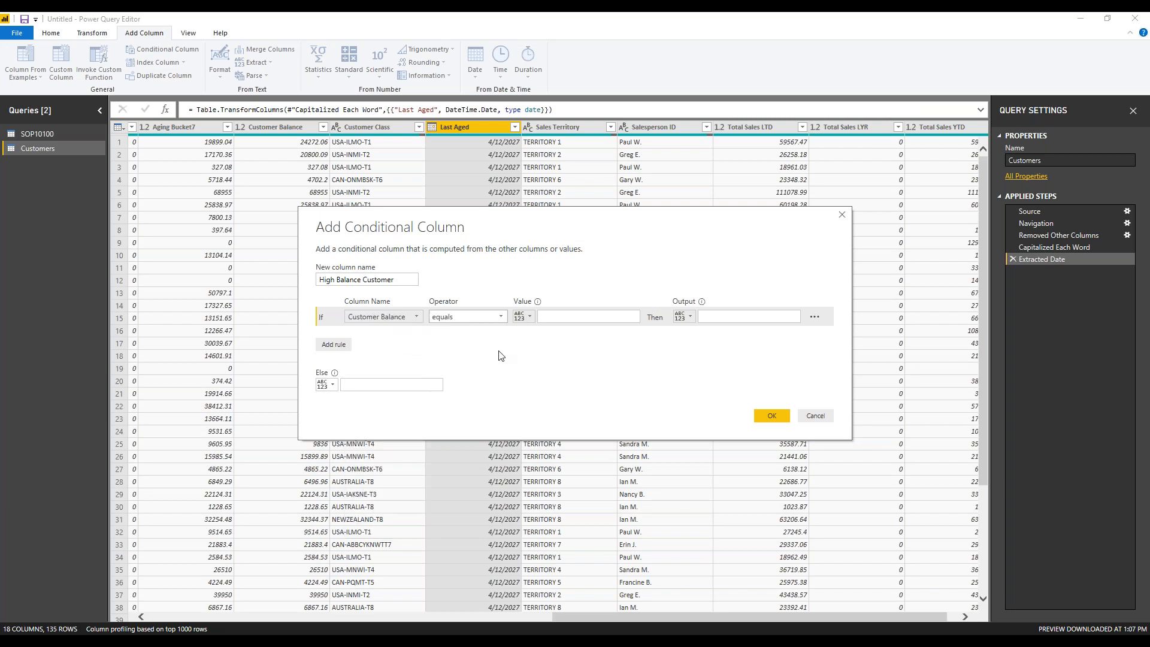
{"action": "left_click", "coordinate": [501, 316]}
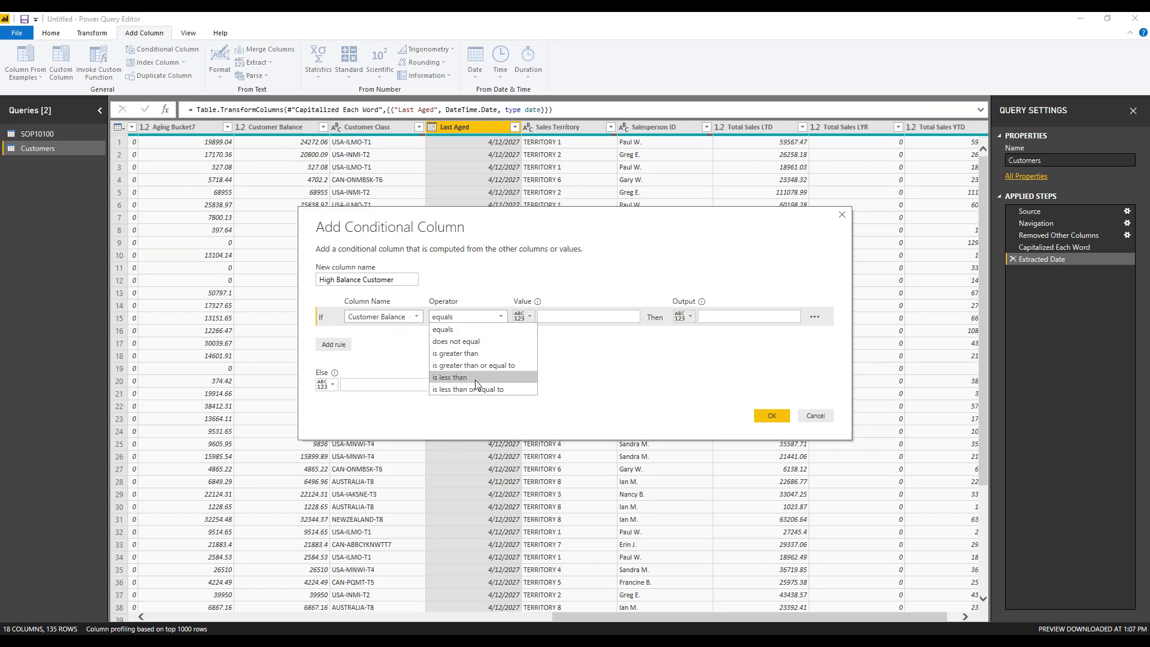
{"action": "left_click", "coordinate": [473, 365]}
{"action": "left_click", "coordinate": [592, 316]}
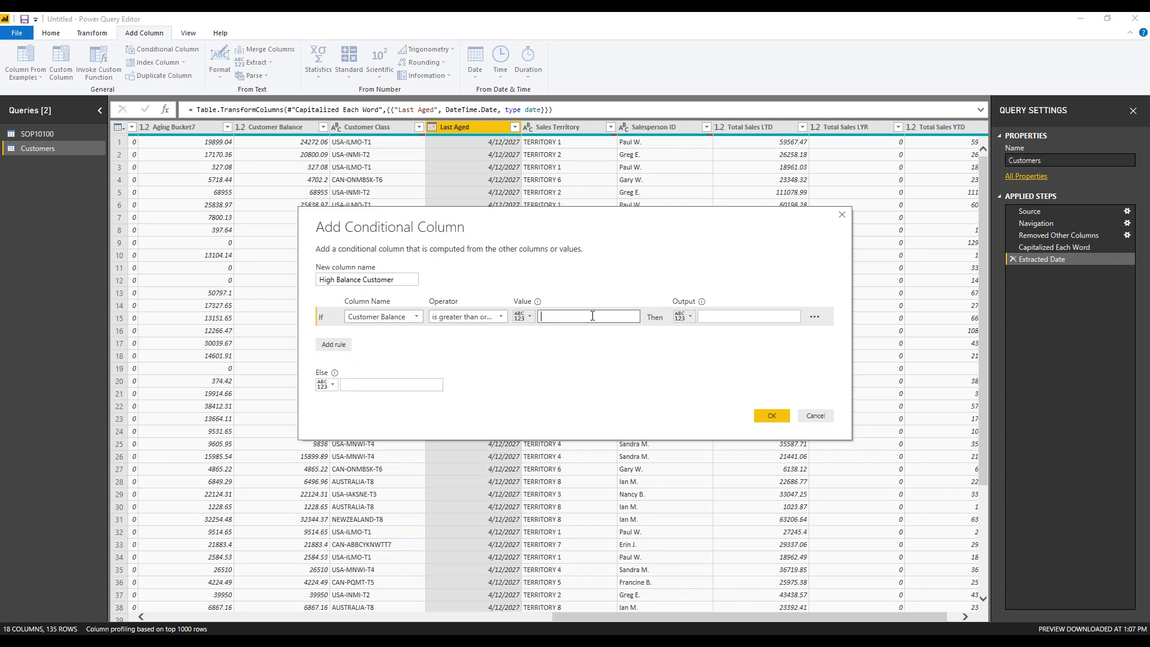
{"action": "type", "text": "5000"}
{"action": "left_click", "coordinate": [746, 321]}
{"action": "type", "text": "Yes"}
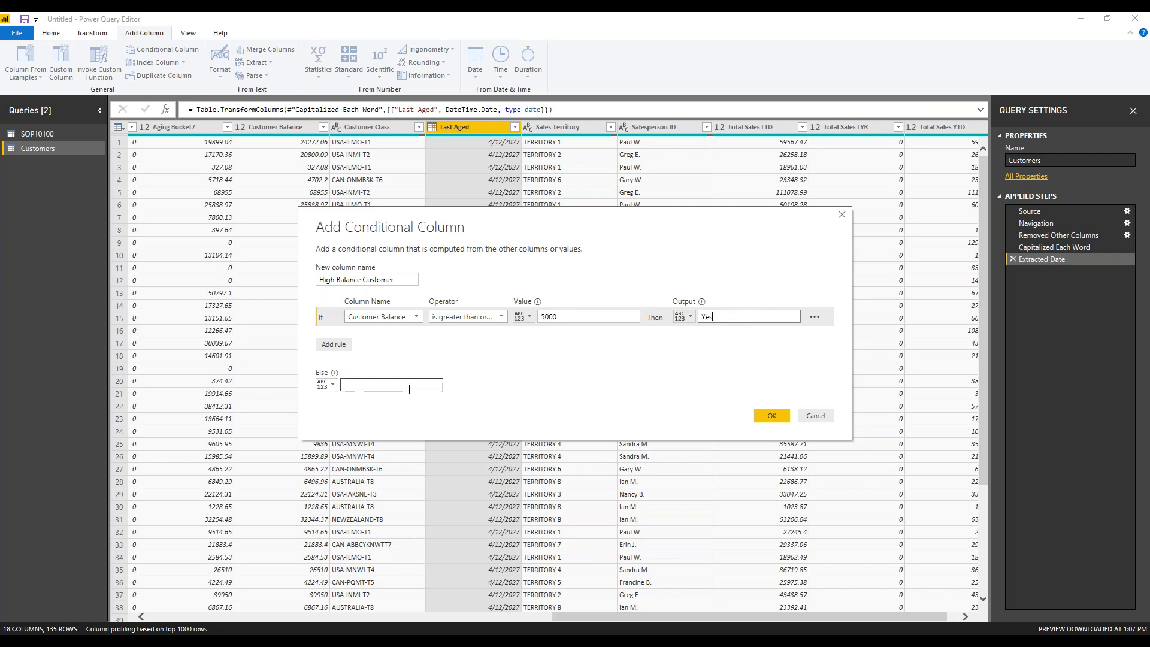
{"action": "left_click", "coordinate": [350, 385]}
{"action": "type", "text": "No"}
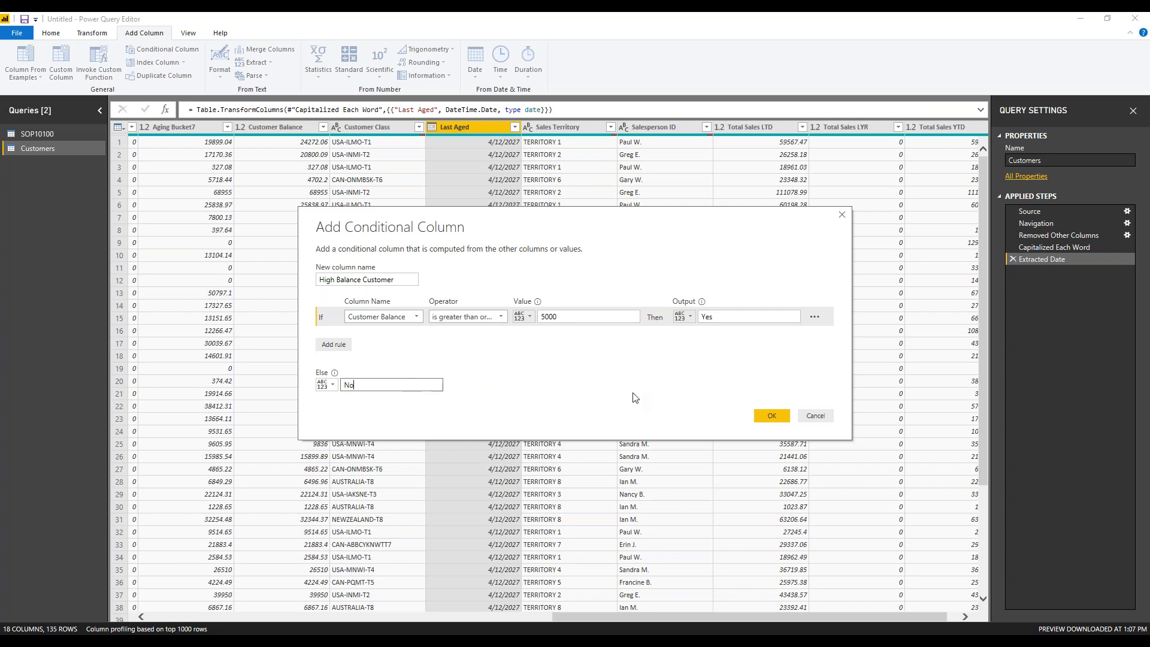
{"action": "left_click", "coordinate": [768, 416]}
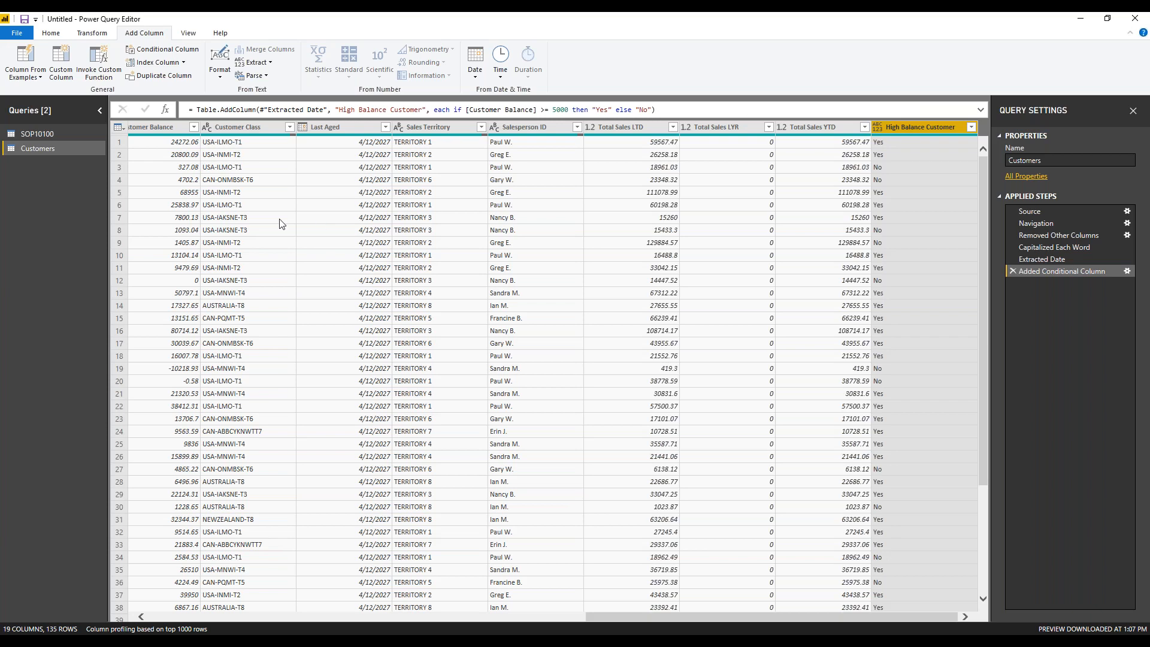
Add a Year column derived from the Last Aged column.
{"action": "left_click", "coordinate": [324, 128]}
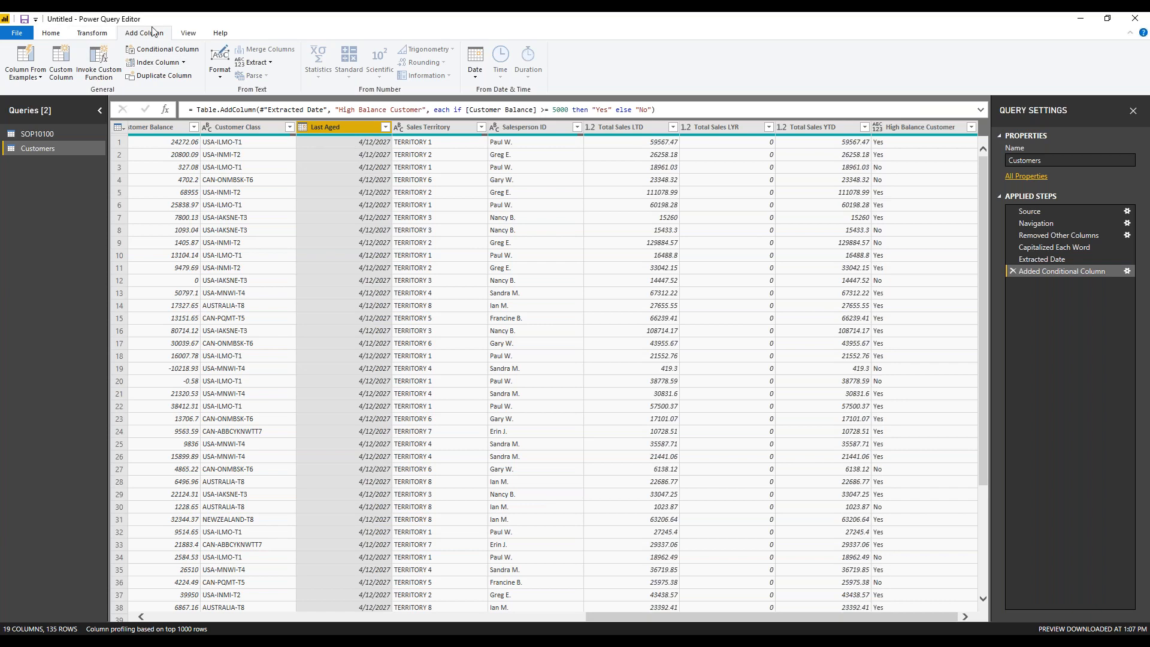
{"action": "left_click", "coordinate": [476, 82]}
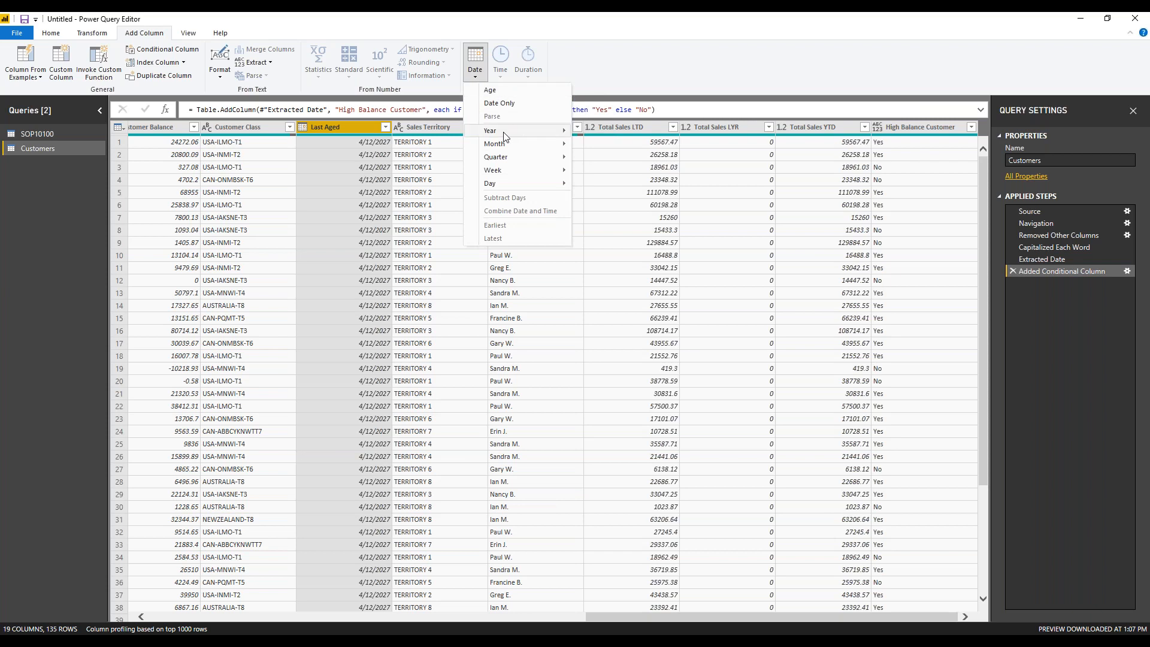
{"action": "mouse_move", "coordinate": [503, 137]}
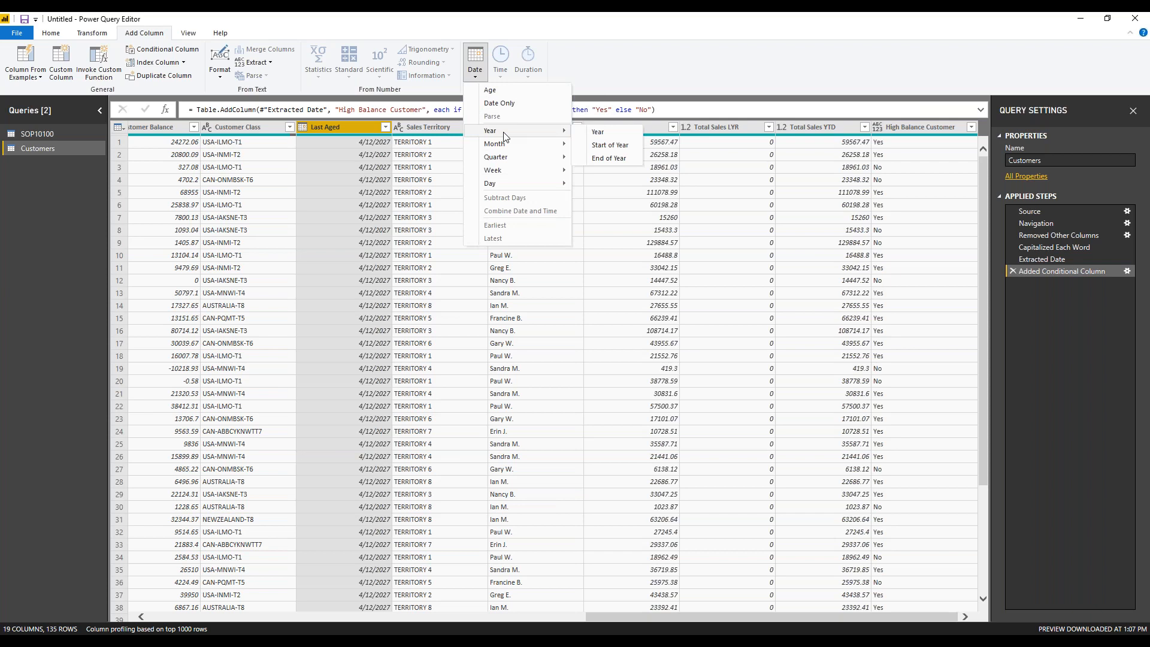
{"action": "left_click", "coordinate": [598, 132]}
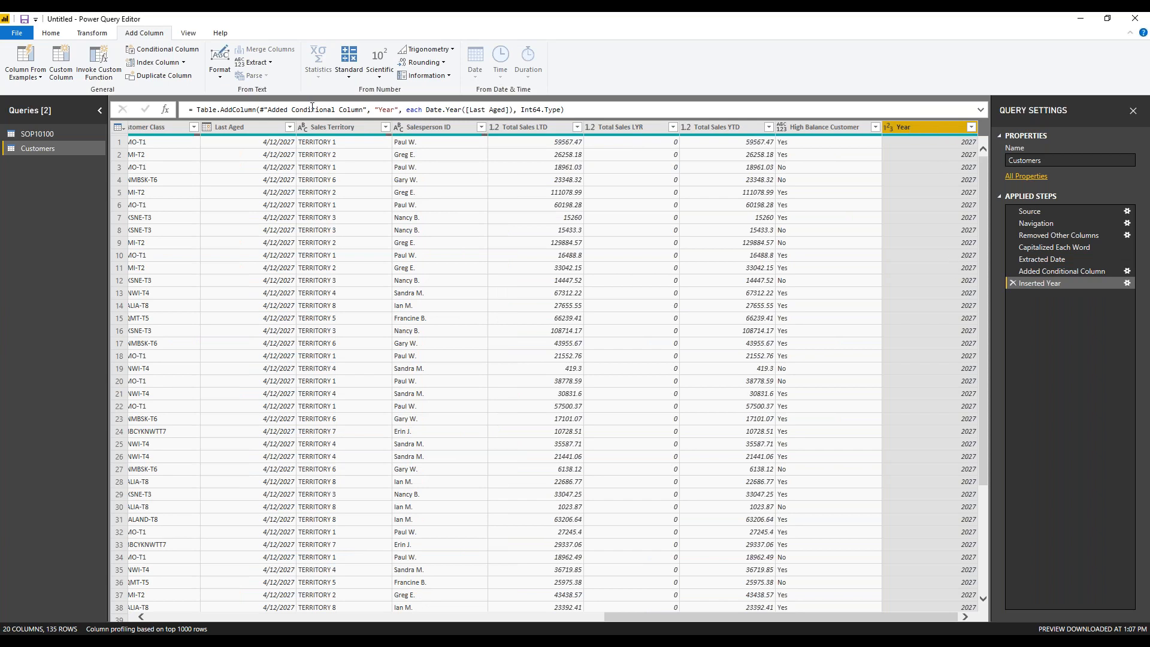
Add a Week of Year column derived from the Last Aged column.
{"action": "left_click", "coordinate": [247, 127]}
{"action": "left_click", "coordinate": [475, 60]}
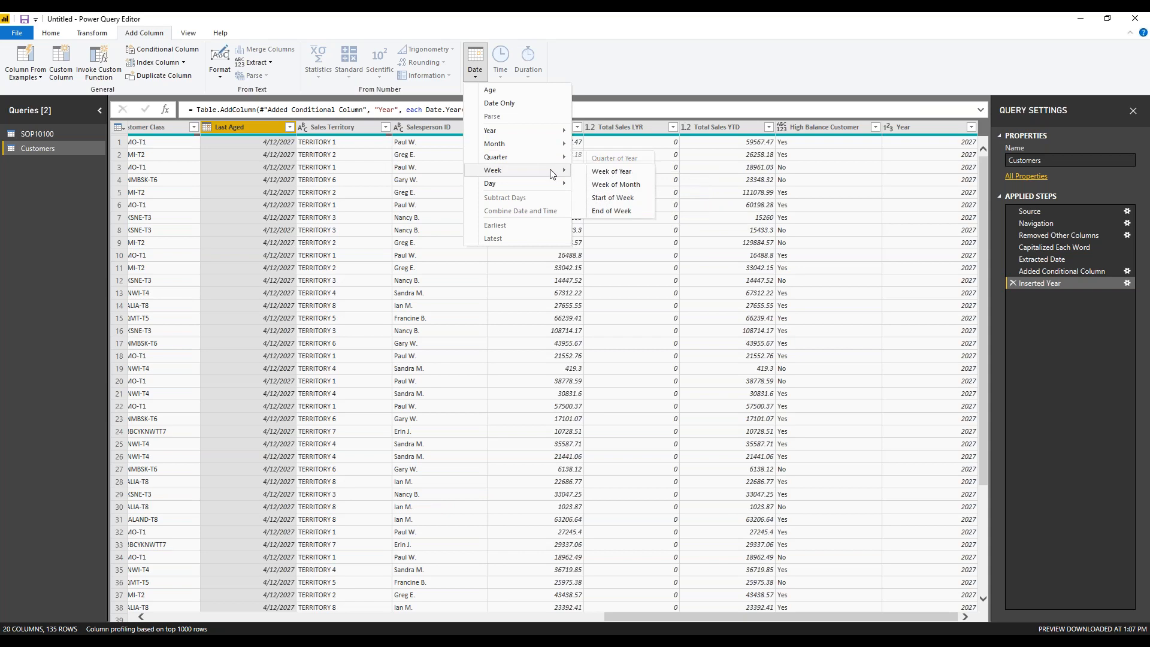
{"action": "left_click", "coordinate": [601, 175]}
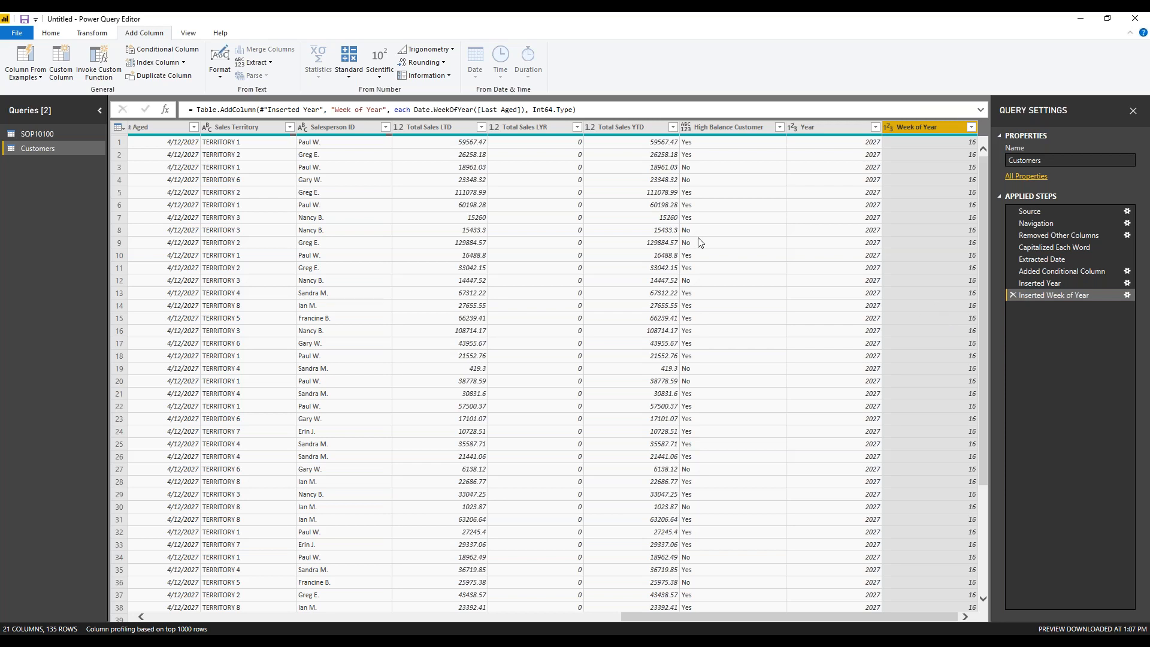
Try a custom column formula that adds Aging Bucket1 and Aging Bucket2, and discard it.
{"action": "left_click", "coordinate": [156, 128]}
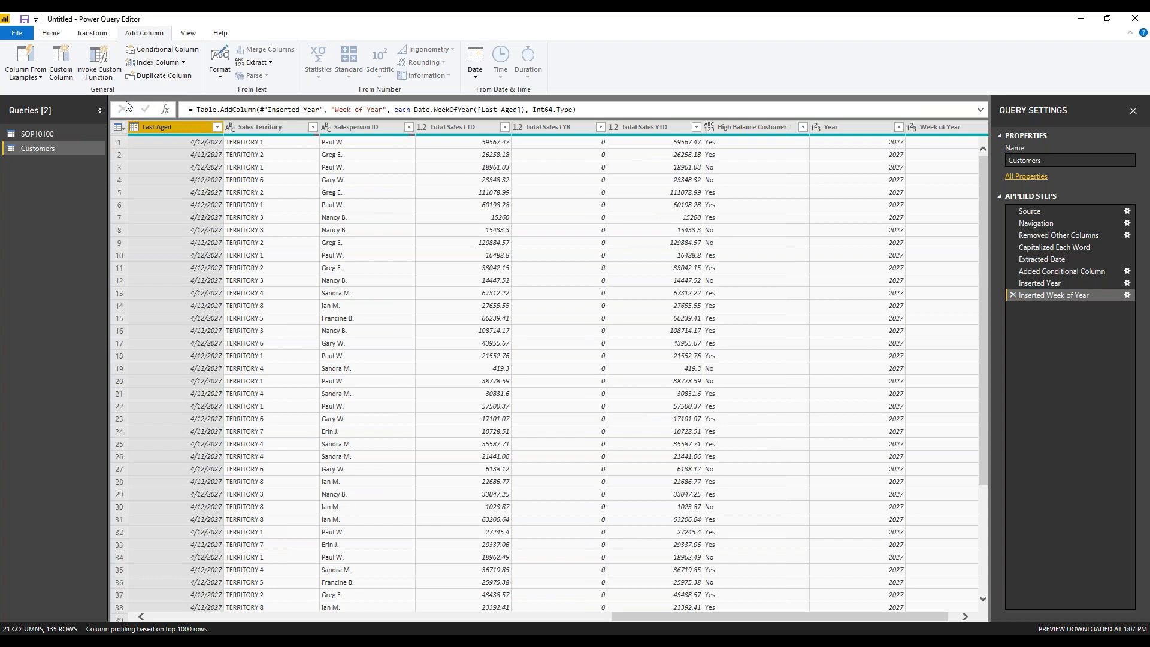
{"action": "left_click", "coordinate": [62, 72]}
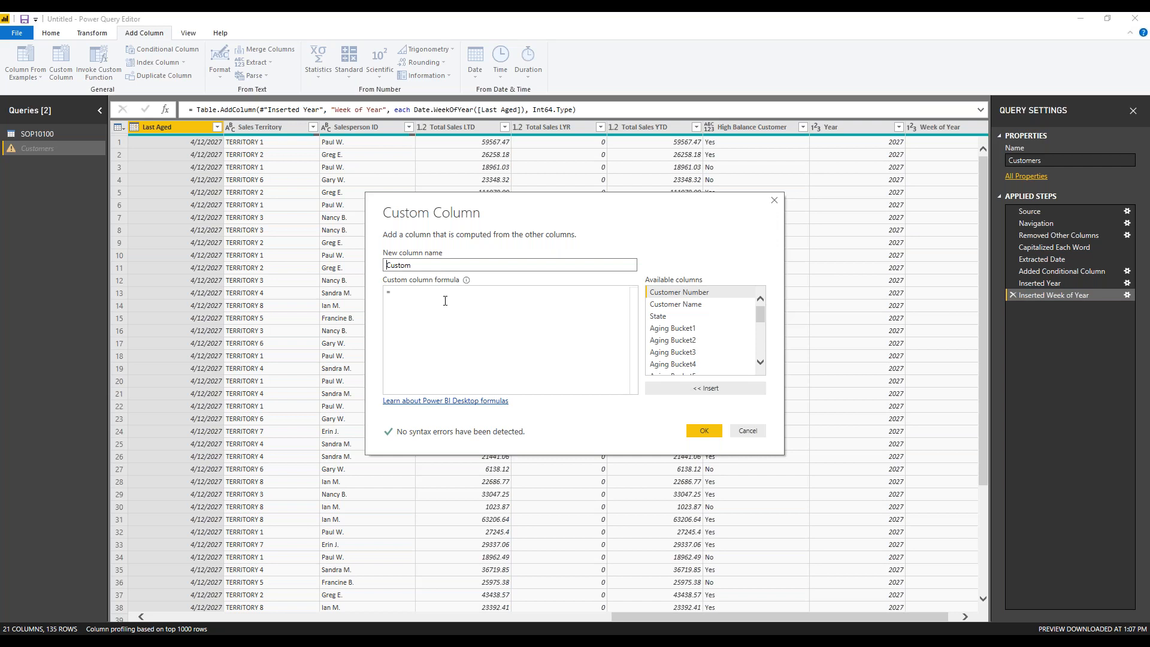
{"action": "left_click", "coordinate": [407, 294]}
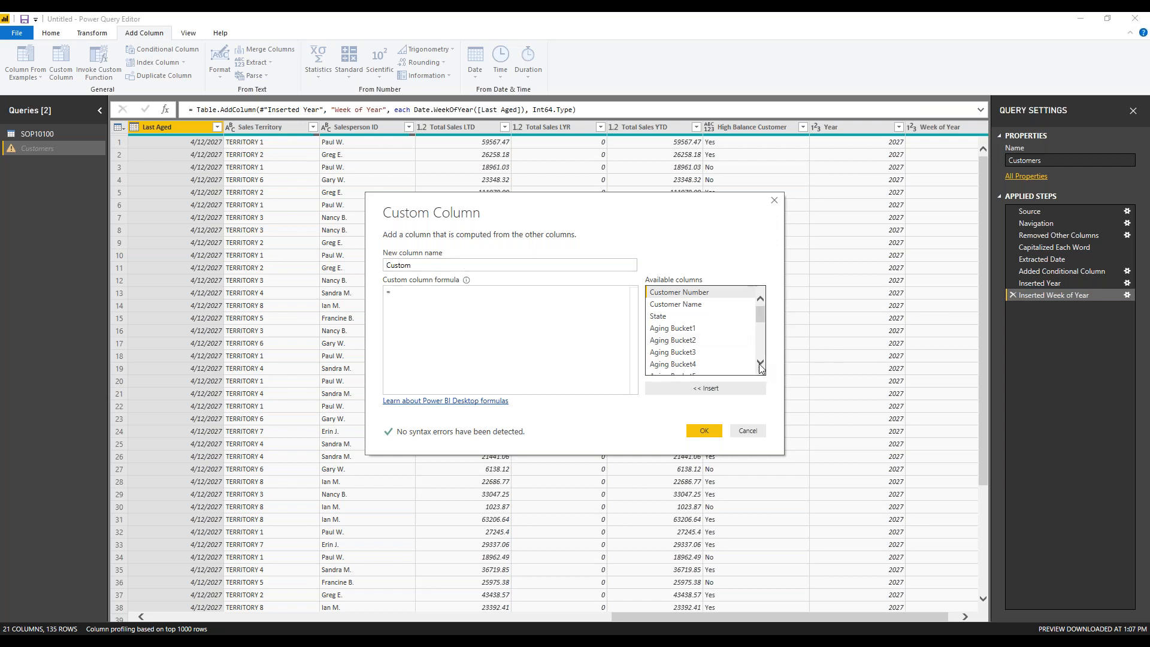
{"action": "left_click", "coordinate": [676, 331]}
{"action": "left_click", "coordinate": [689, 386]}
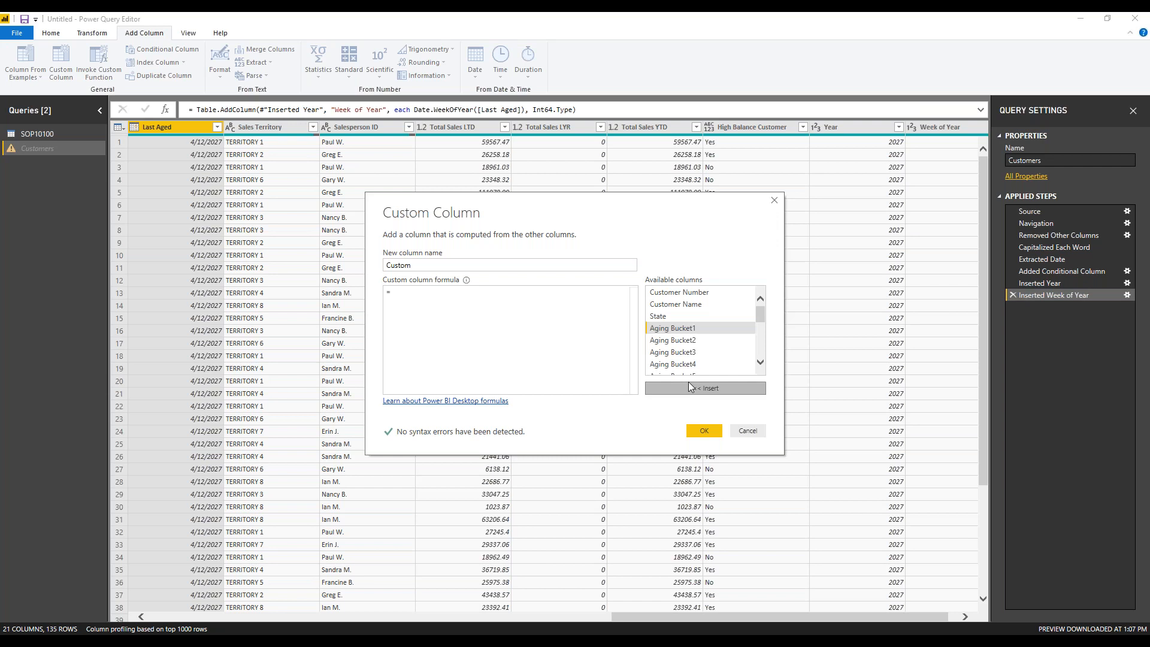
{"action": "type", "text": "+"}
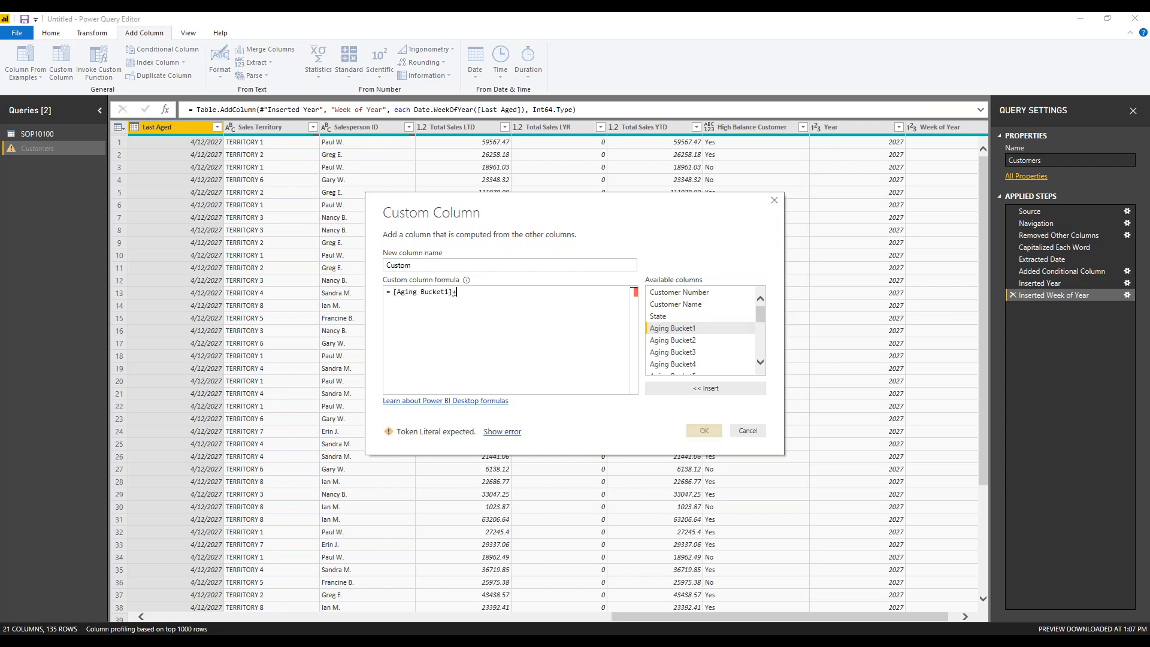
{"action": "left_click", "coordinate": [688, 340]}
{"action": "left_click", "coordinate": [705, 388]}
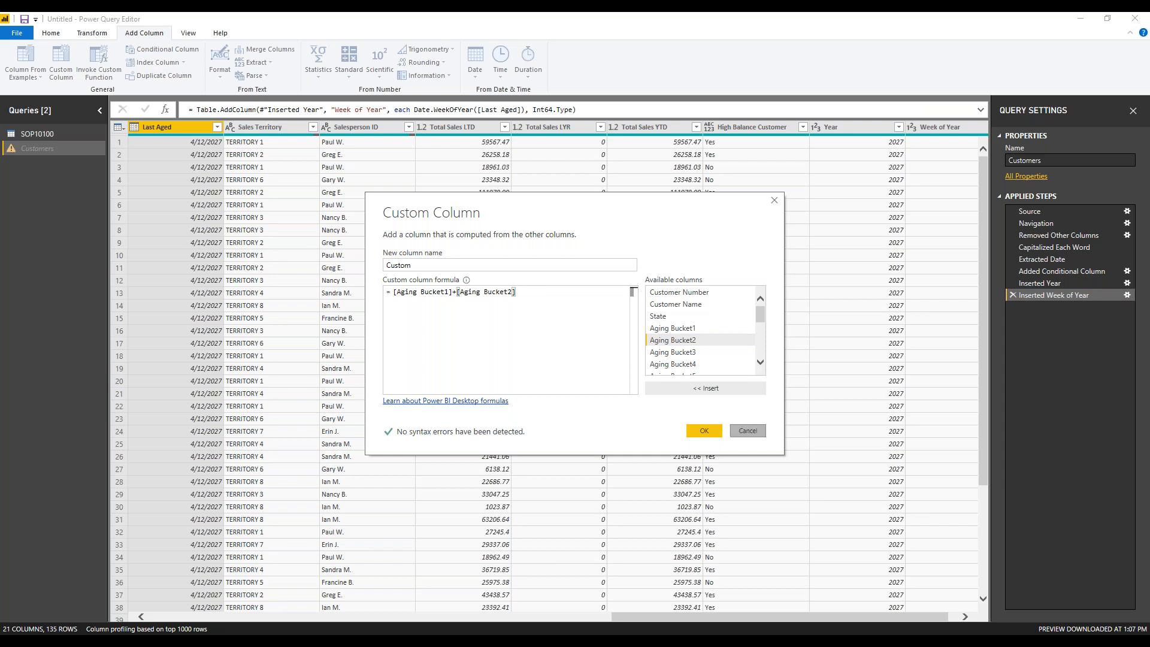
{"action": "left_click", "coordinate": [747, 430]}
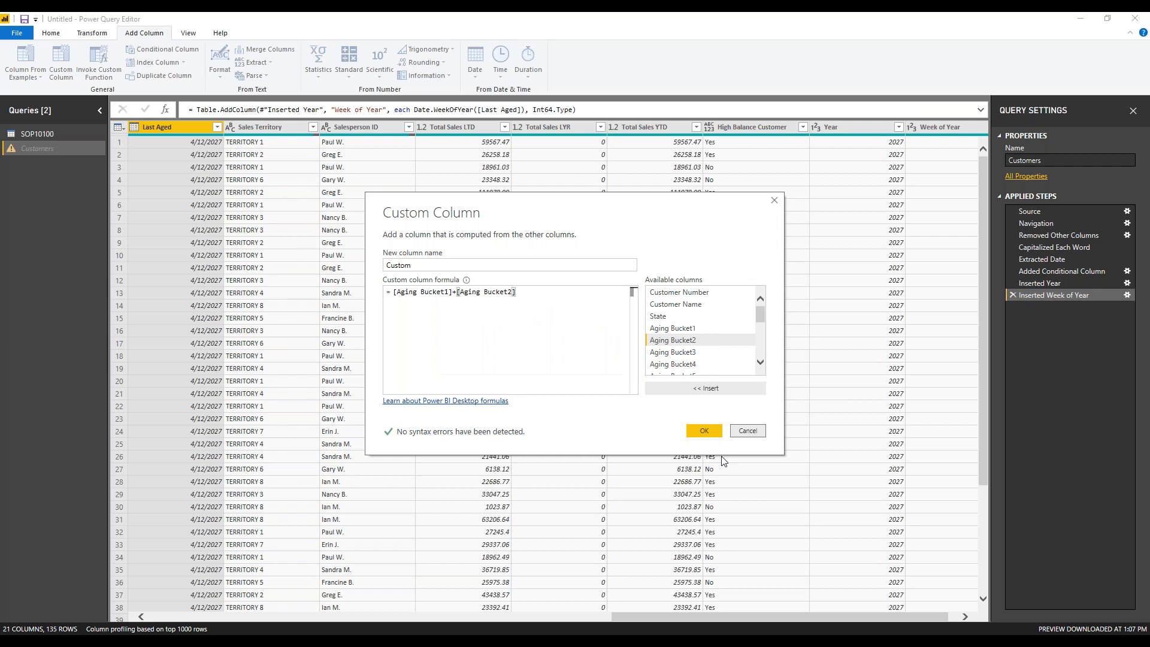
{"action": "left_click", "coordinate": [748, 431]}
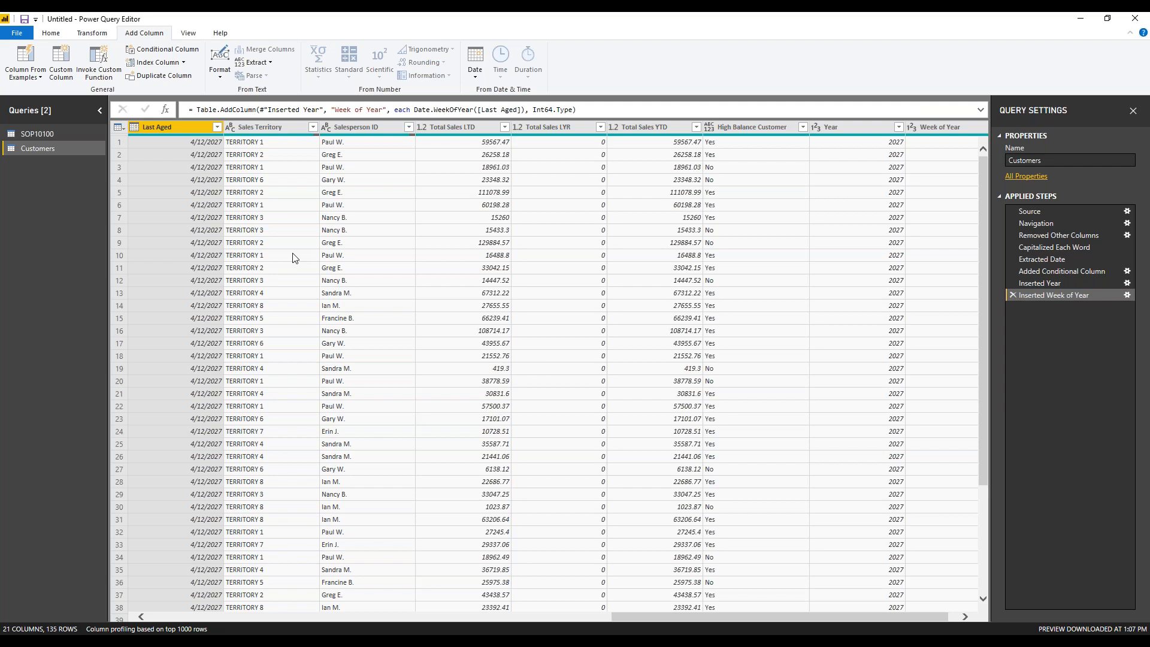
Close the query editor and apply the query changes to the report's data model.
{"action": "left_click_drag", "start_coordinate": [637, 619], "coordinate": [174, 619]}
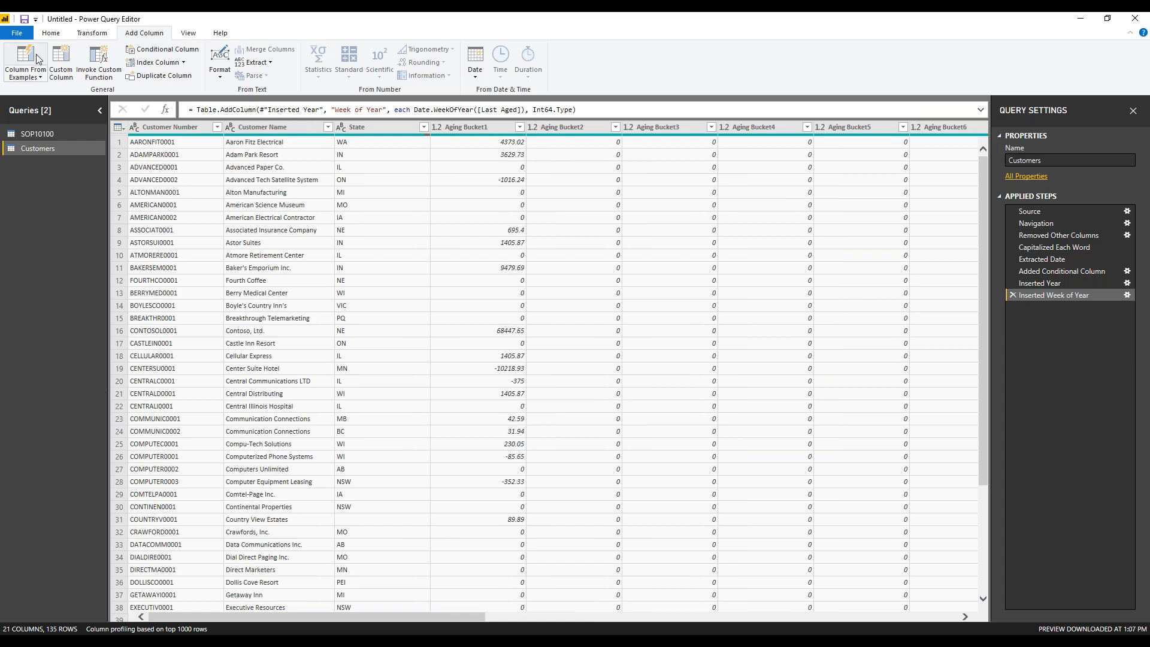
{"action": "left_click", "coordinate": [48, 34]}
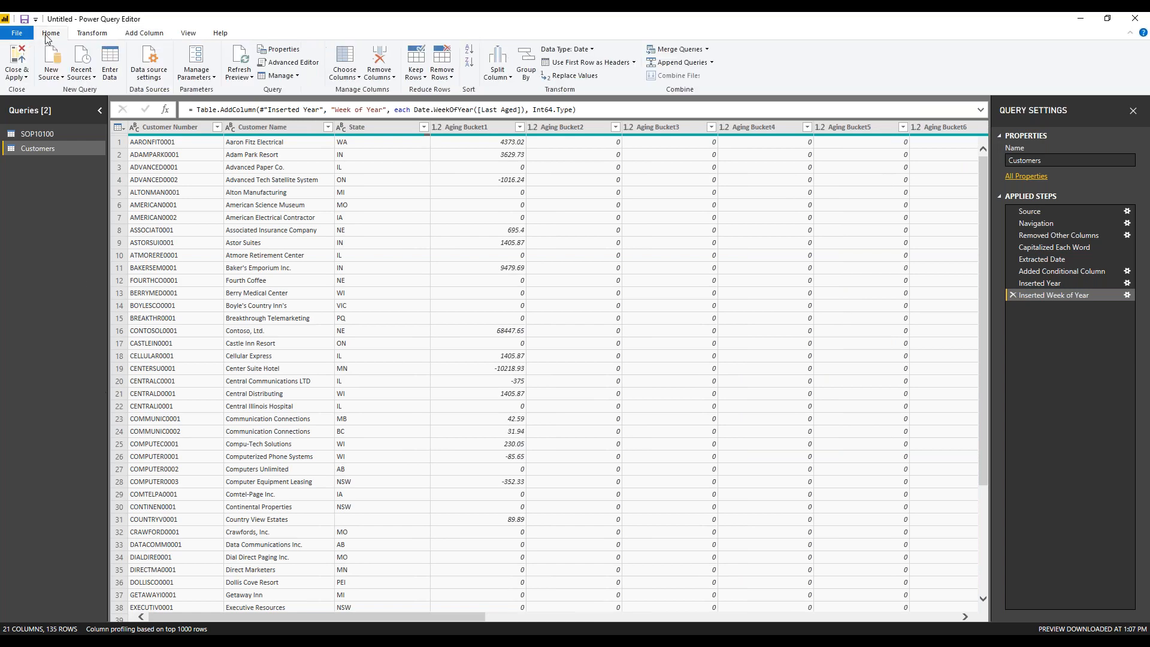
{"action": "left_click", "coordinate": [24, 80]}
{"action": "left_click", "coordinate": [30, 94]}
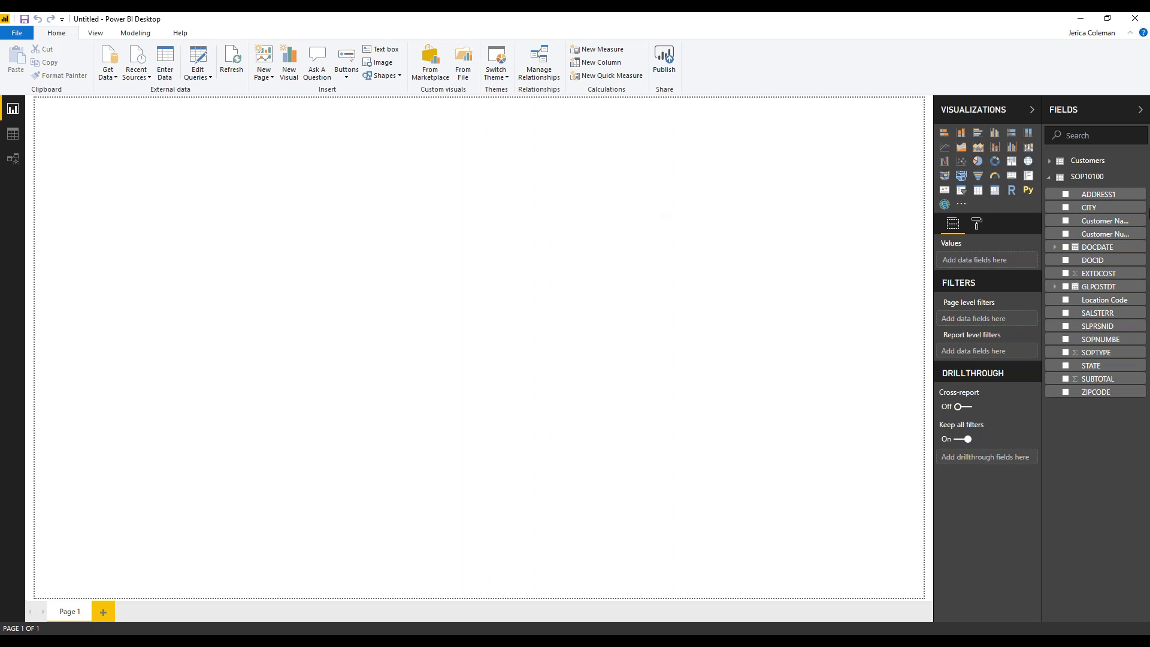
Expand the Customers table's field list wide enough for full names, and show the table's rows in Data view.
{"action": "left_click", "coordinate": [1050, 163]}
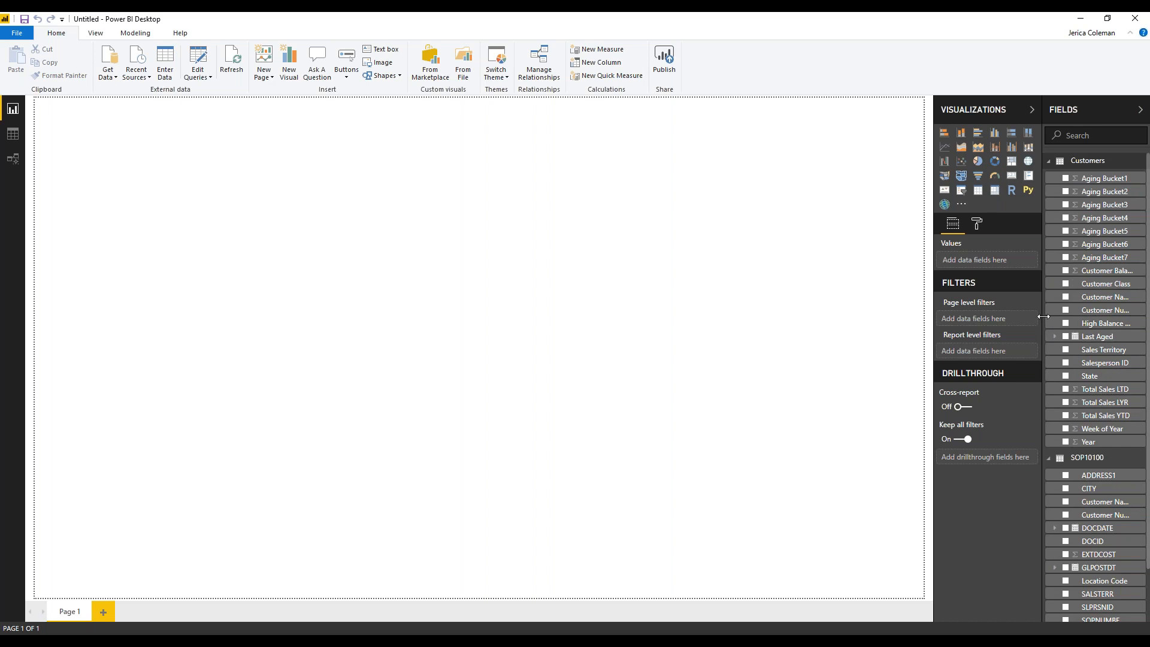
{"action": "left_click_drag", "start_coordinate": [1042, 318], "coordinate": [978, 313]}
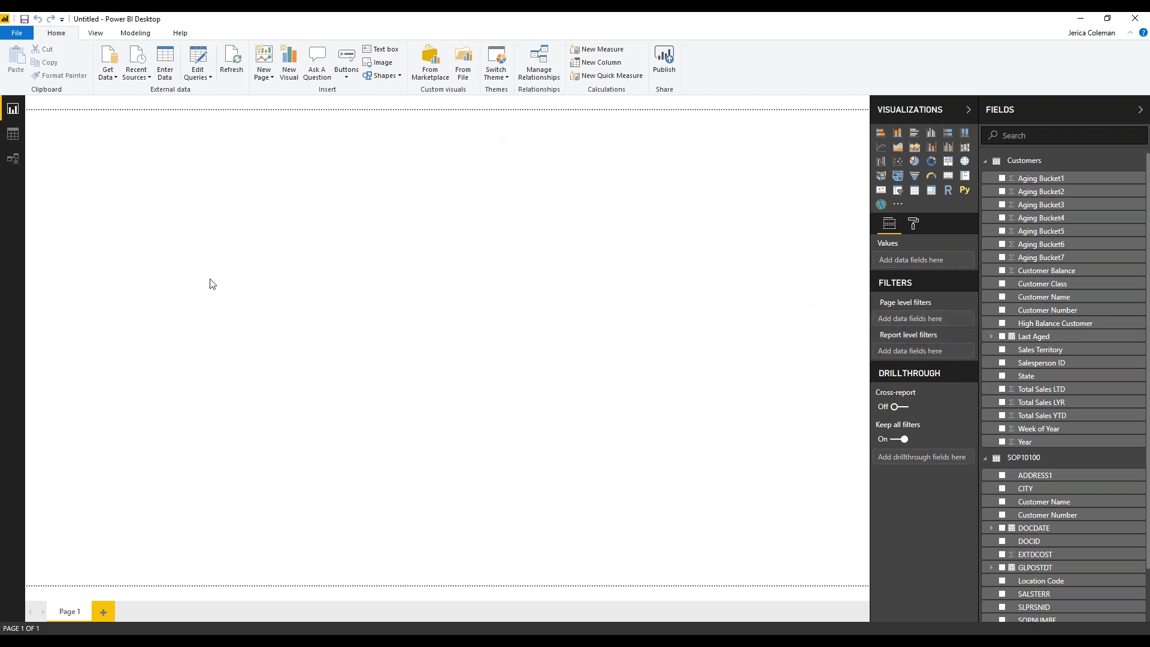
{"action": "left_click", "coordinate": [12, 137]}
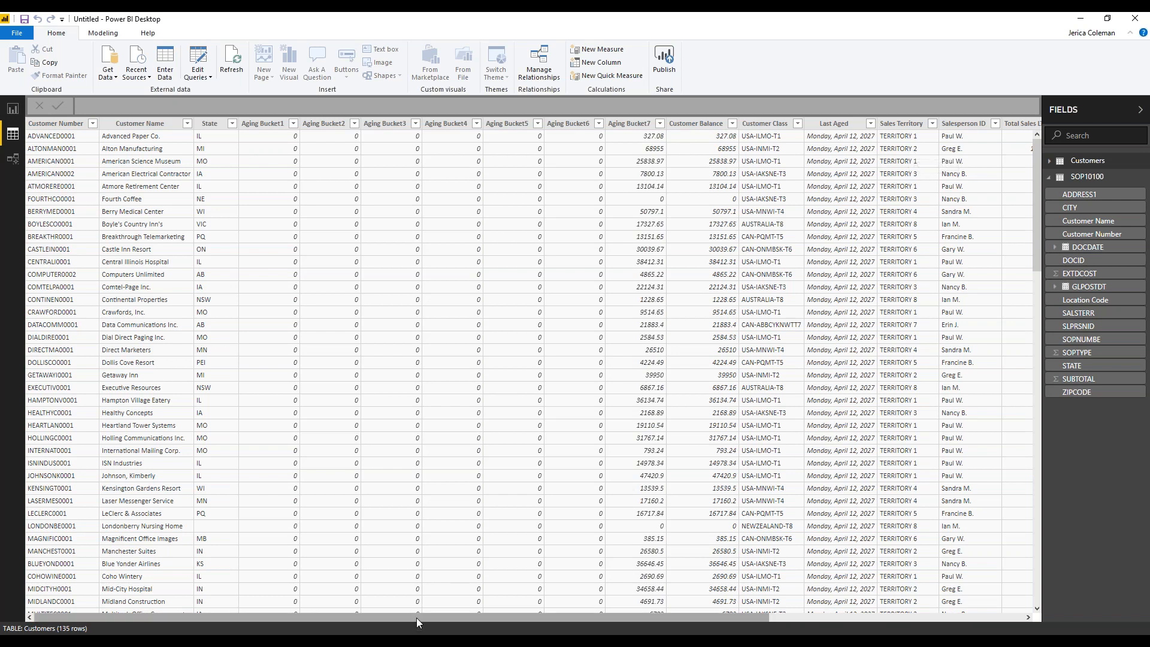
{"action": "mouse_move", "coordinate": [417, 617]}
{"action": "left_mouse_down"}
{"action": "mouse_move", "coordinate": [673, 606]}
{"action": "mouse_move", "coordinate": [396, 612]}
{"action": "left_mouse_up"}
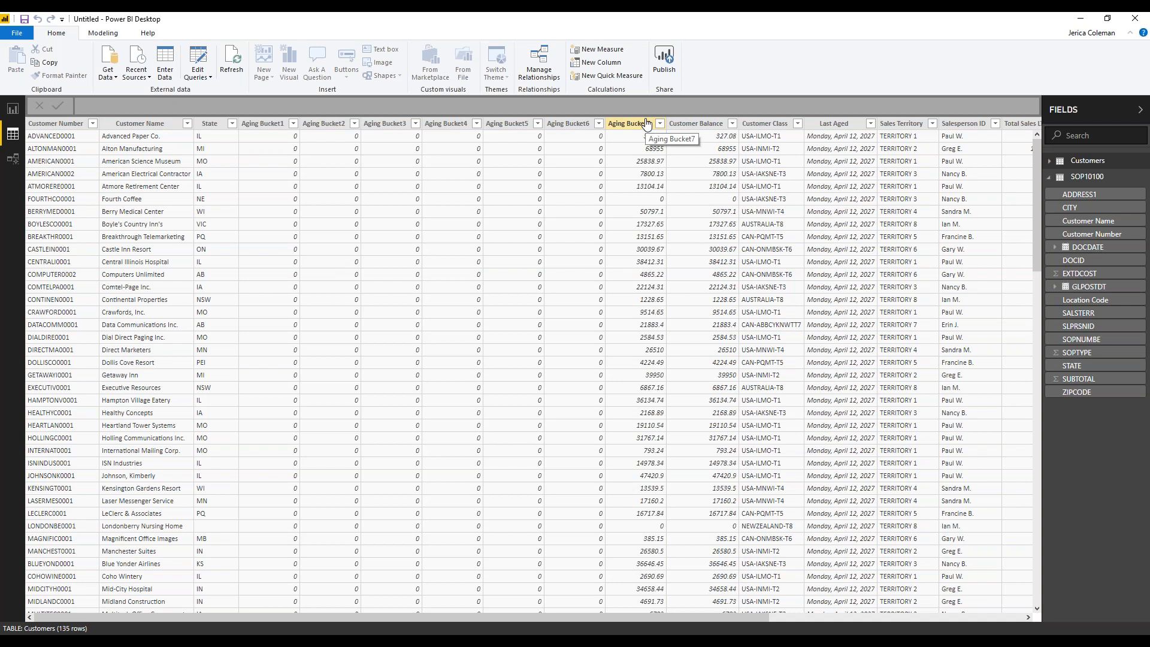
Add a calculated column named Sales Commission to the Customers table.
{"action": "left_click", "coordinate": [600, 62]}
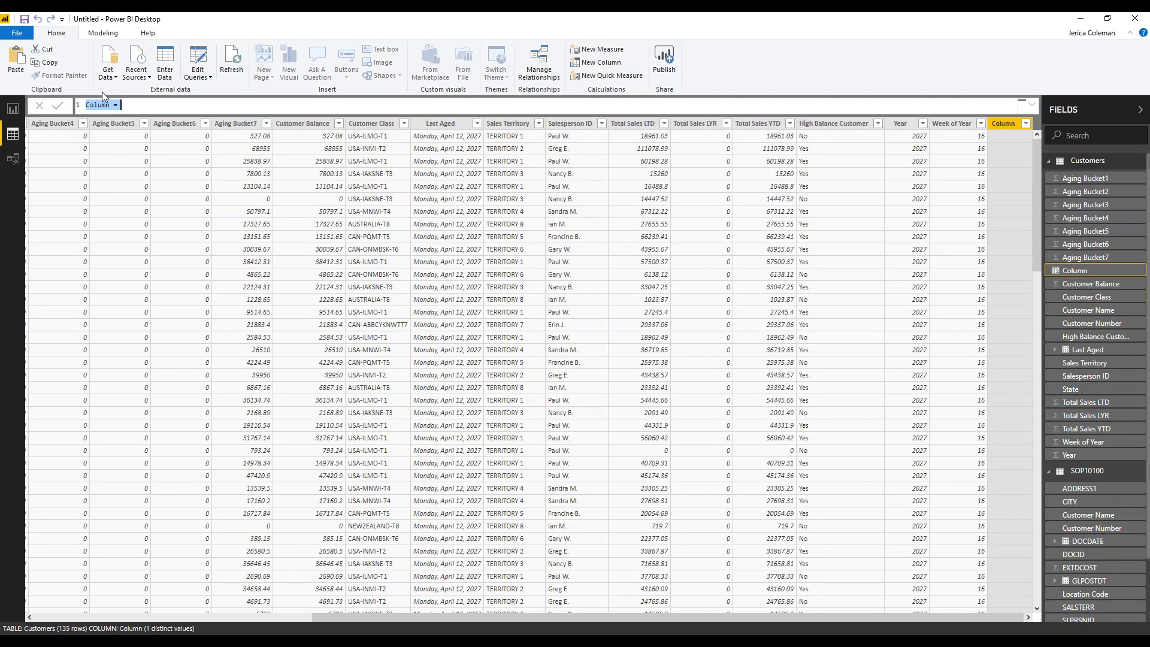
{"action": "left_click", "coordinate": [110, 106]}
{"action": "key", "text": "shift+Home"}
{"action": "type", "text": "Sales Commission"}
Define the Sales Commission column in the Customers table as Customers[Total Sales YTD]*0.10.
{"action": "left_click", "coordinate": [183, 104]}
{"action": "type", "text": "tota"}
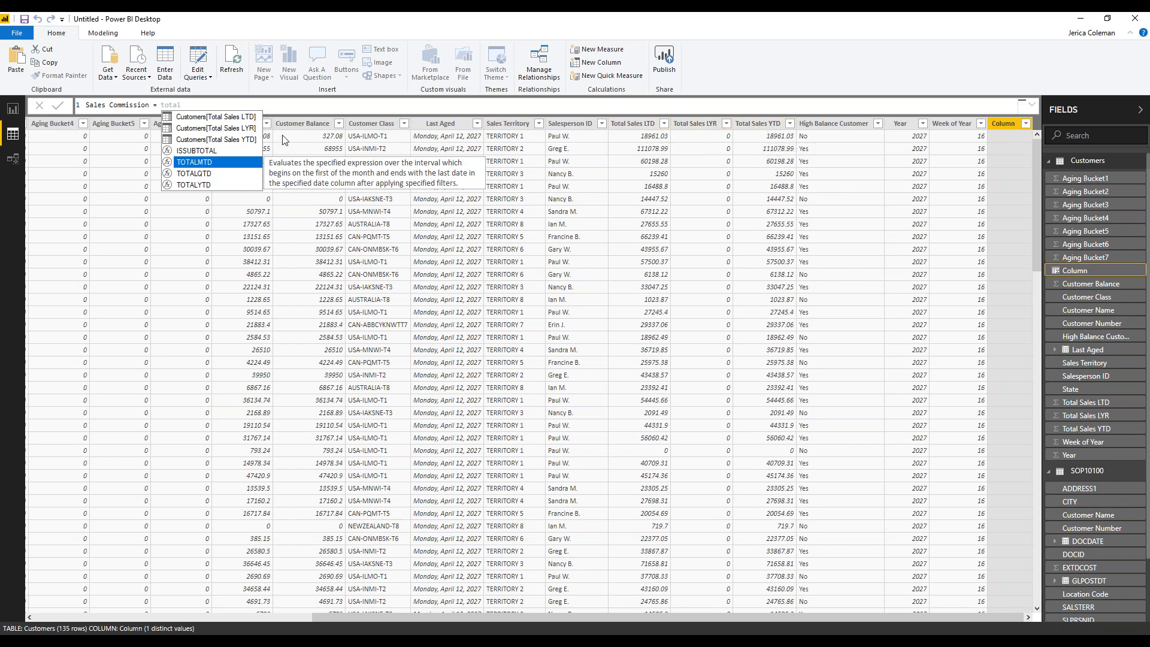
{"action": "double_click", "coordinate": [201, 139]}
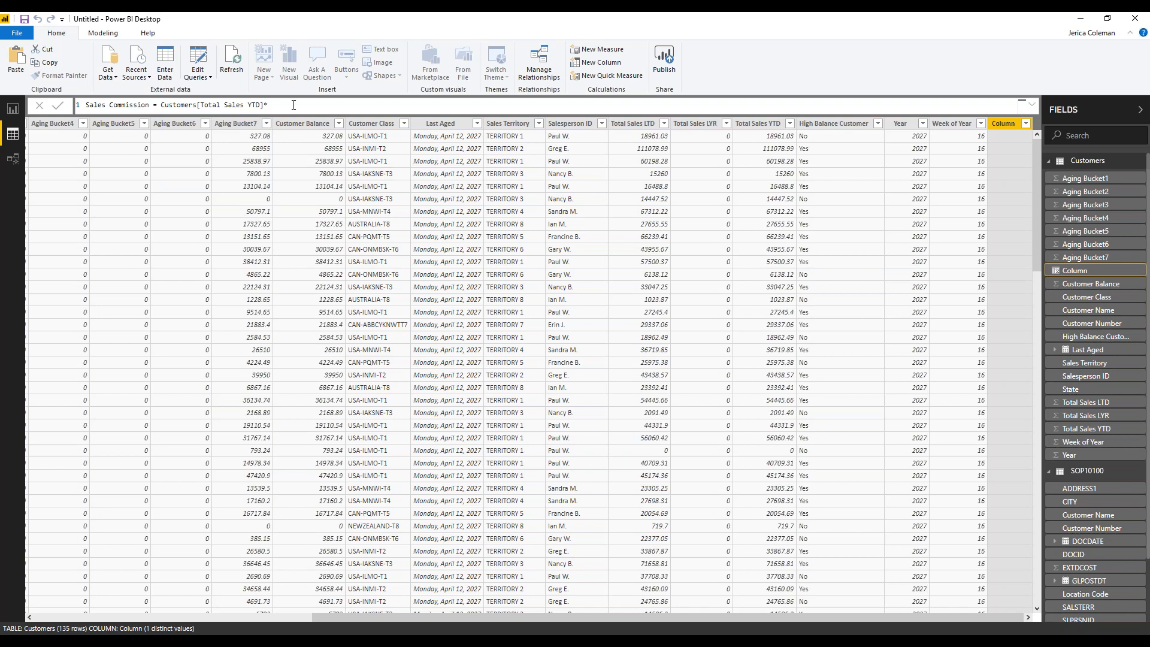
{"action": "type", "text": "0.10"}
{"action": "left_click", "coordinate": [57, 105]}
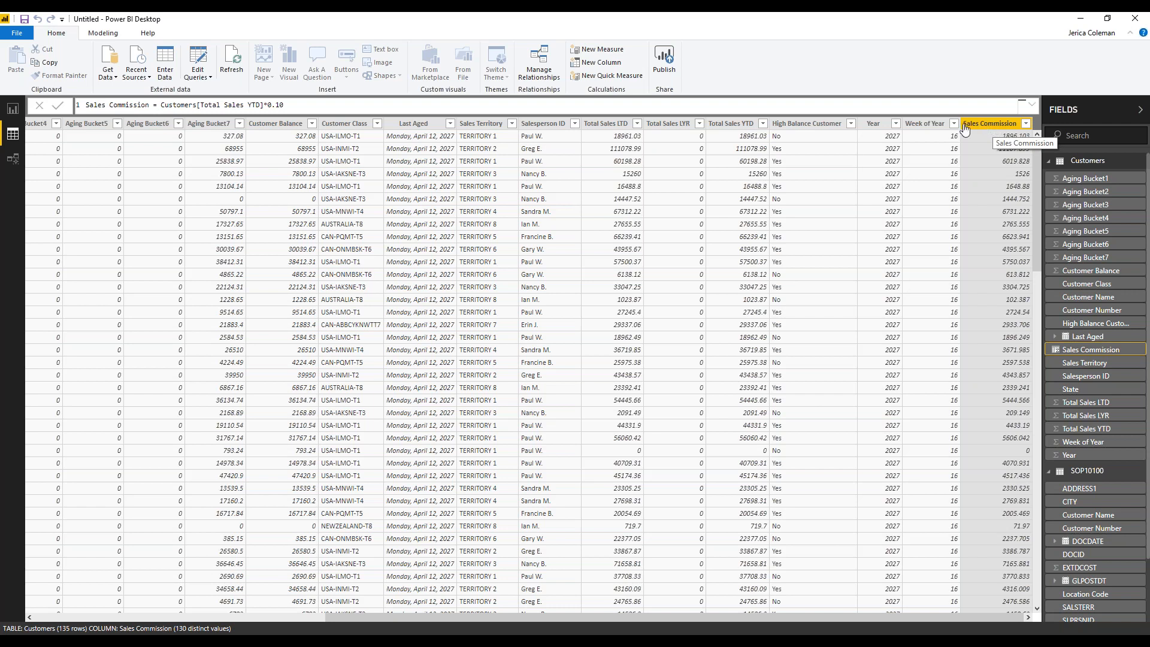
Insert the Logo image from the Desktop onto the report page and shrink it into the page's upper-left corner.
{"action": "left_click", "coordinate": [12, 111]}
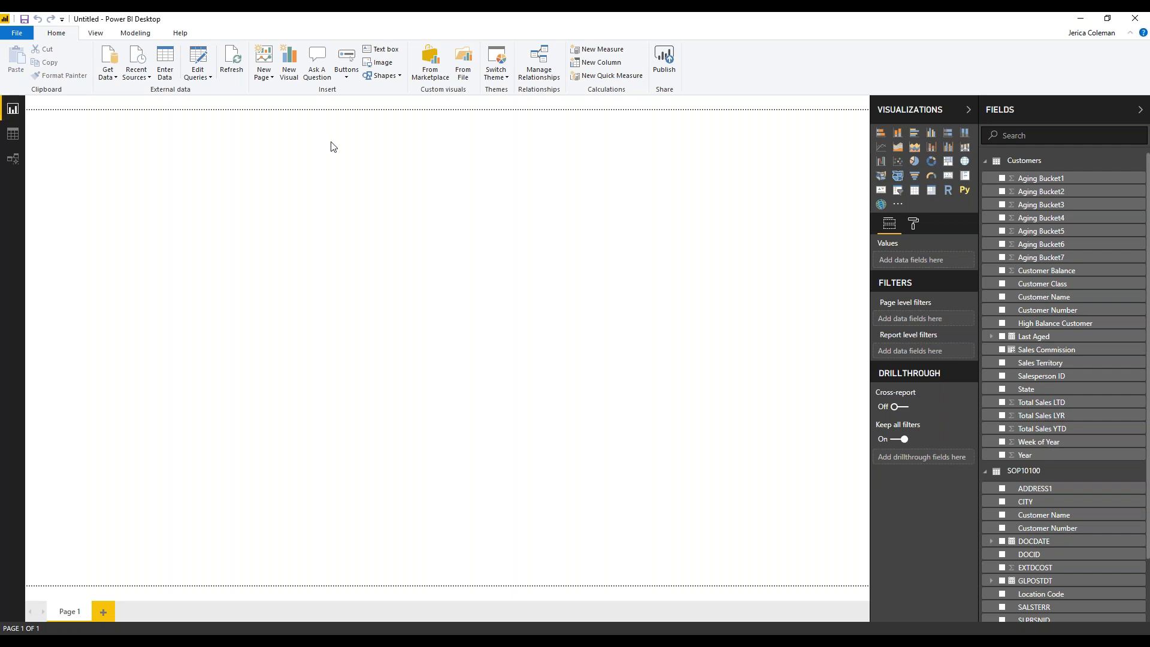
{"action": "left_click", "coordinate": [378, 62]}
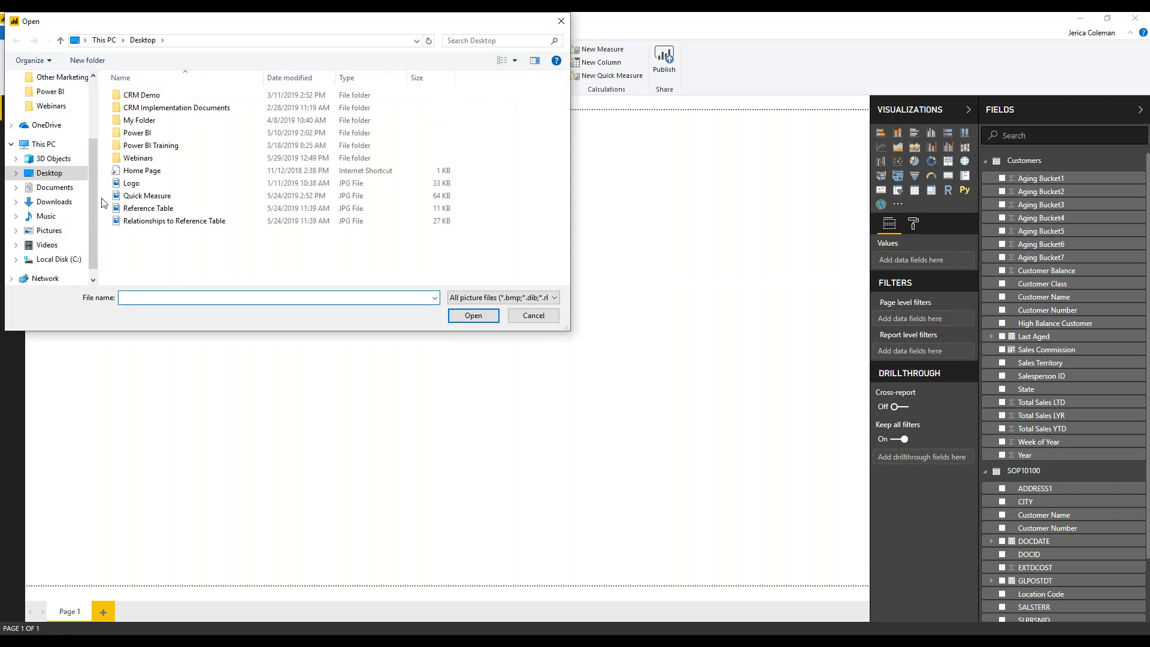
{"action": "left_click", "coordinate": [126, 185]}
{"action": "left_click", "coordinate": [473, 316]}
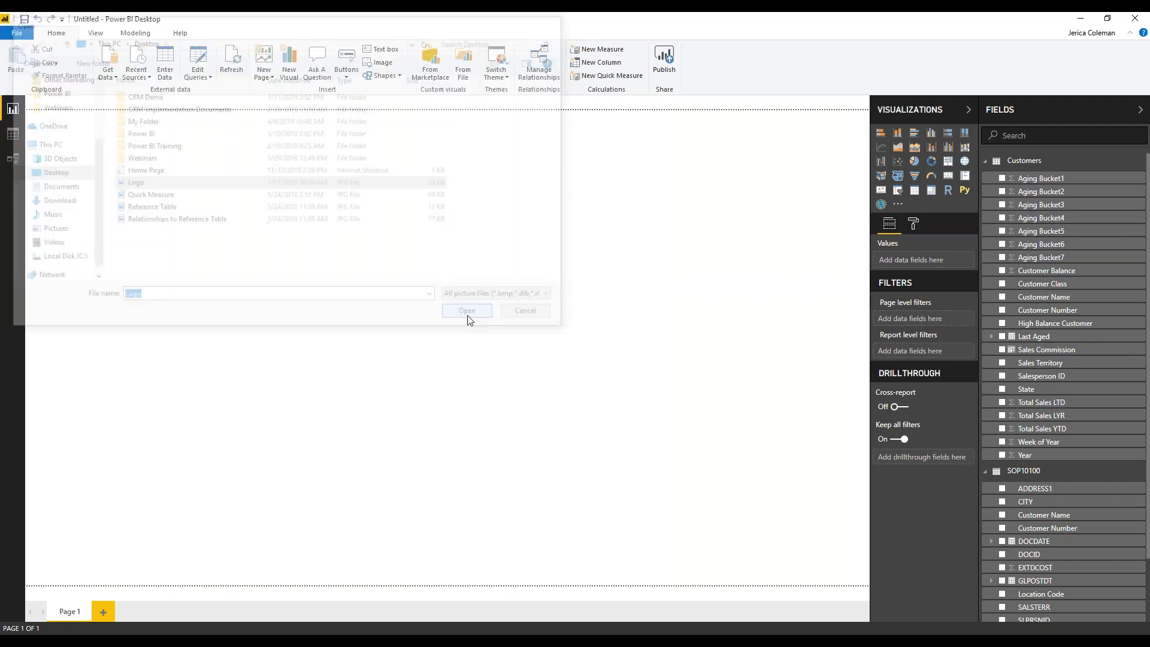
{"action": "left_click_drag", "start_coordinate": [215, 291], "coordinate": [233, 177]}
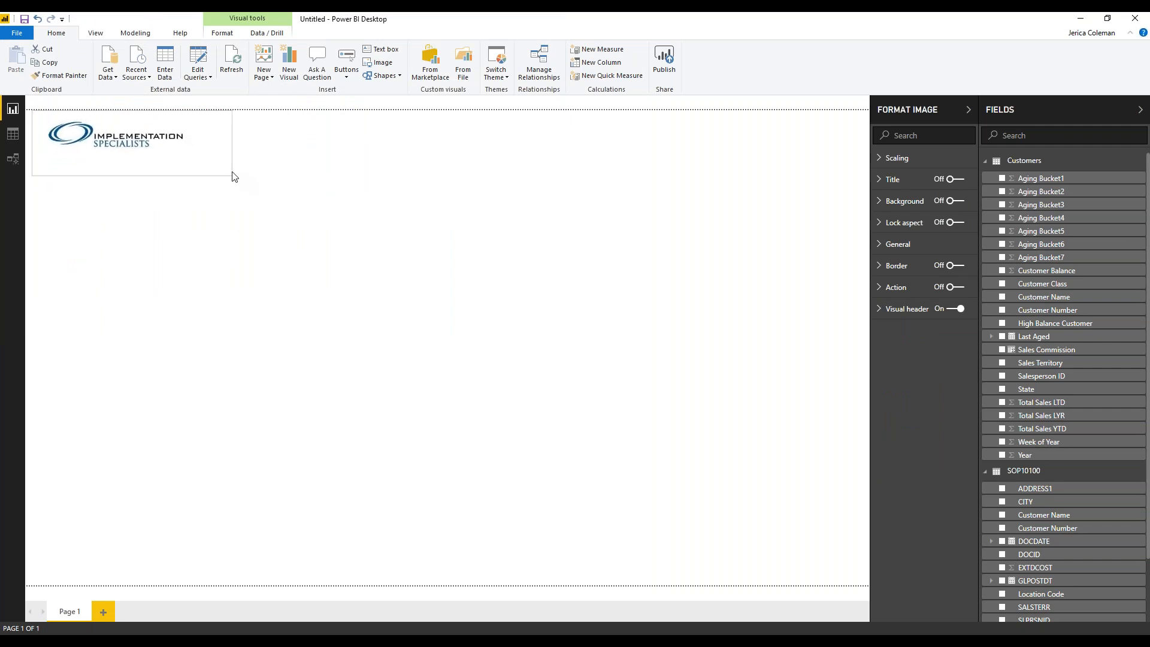
{"action": "left_click", "coordinate": [286, 195]}
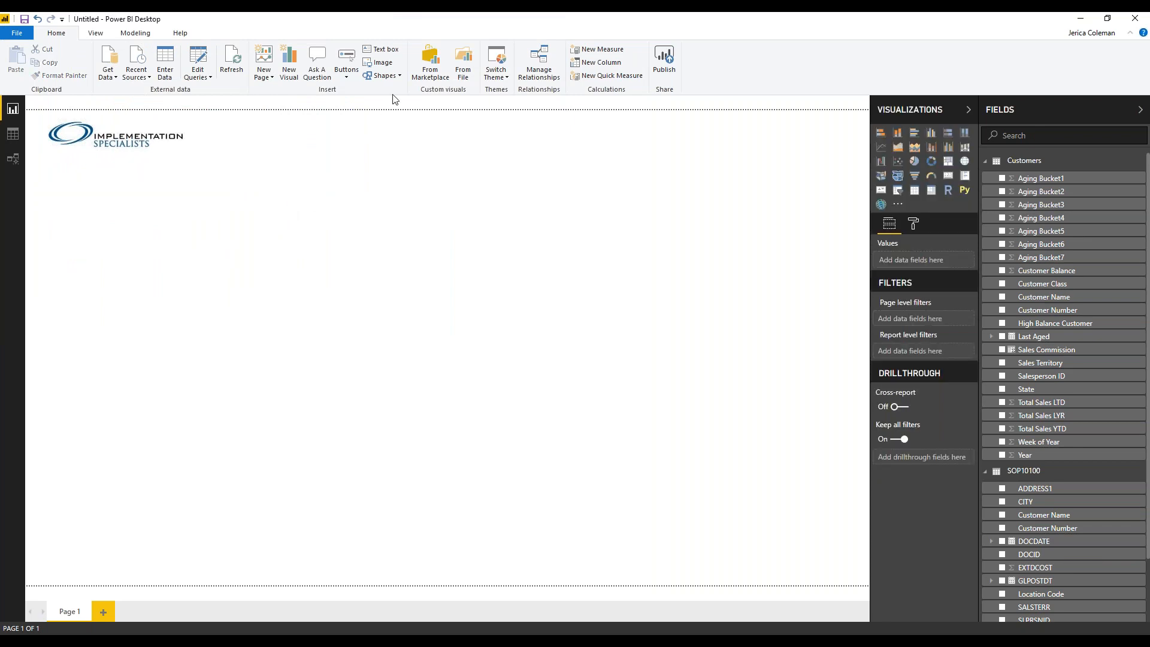
Add a text box reading "Customer Report" directly beneath the logo and reduce its height to fit one line.
{"action": "left_click", "coordinate": [386, 50]}
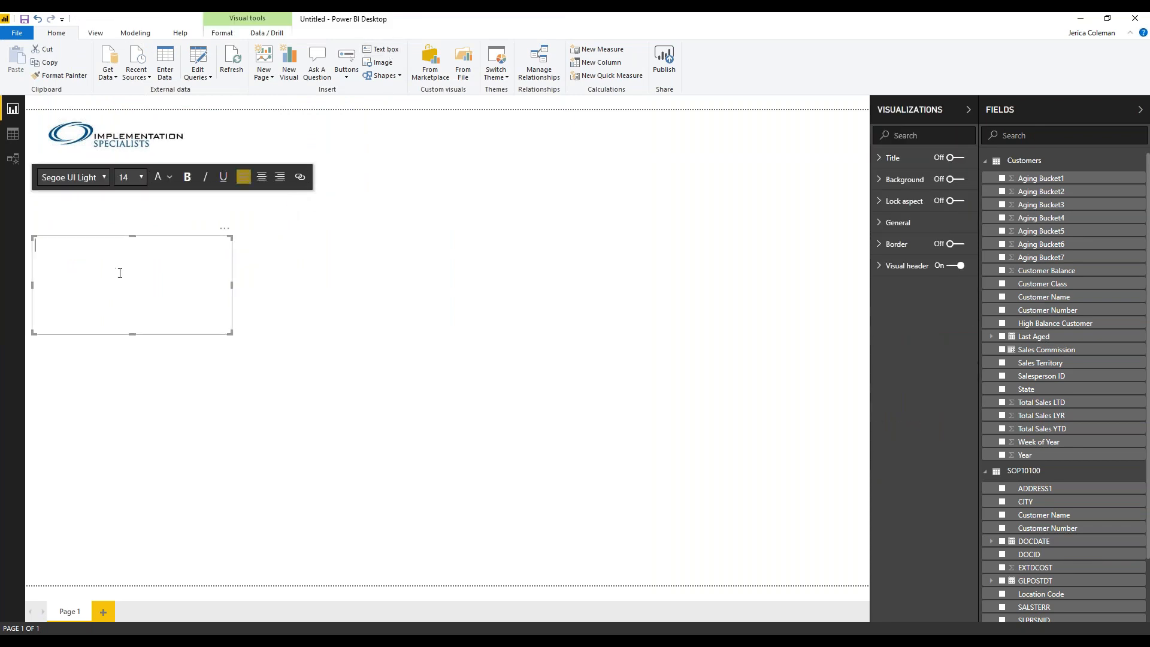
{"action": "type", "text": "Custoemr"}
{"action": "key", "text": "BackSpace"}
{"action": "key", "text": "BackSpace"}
{"action": "key", "text": "BackSpace"}
{"action": "key", "text": "BackSpace"}
{"action": "type", "text": "mer Report"}
{"action": "left_click_drag", "start_coordinate": [132, 333], "coordinate": [127, 158]}
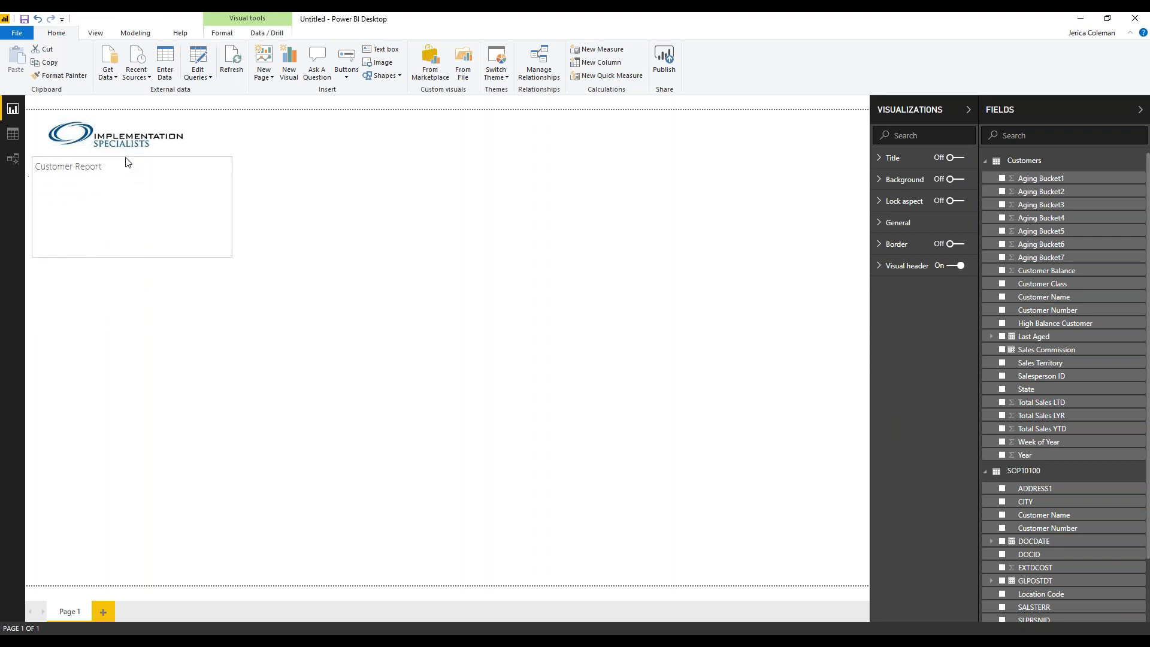
{"action": "left_click_drag", "start_coordinate": [131, 255], "coordinate": [133, 183]}
{"action": "left_click", "coordinate": [608, 311]}
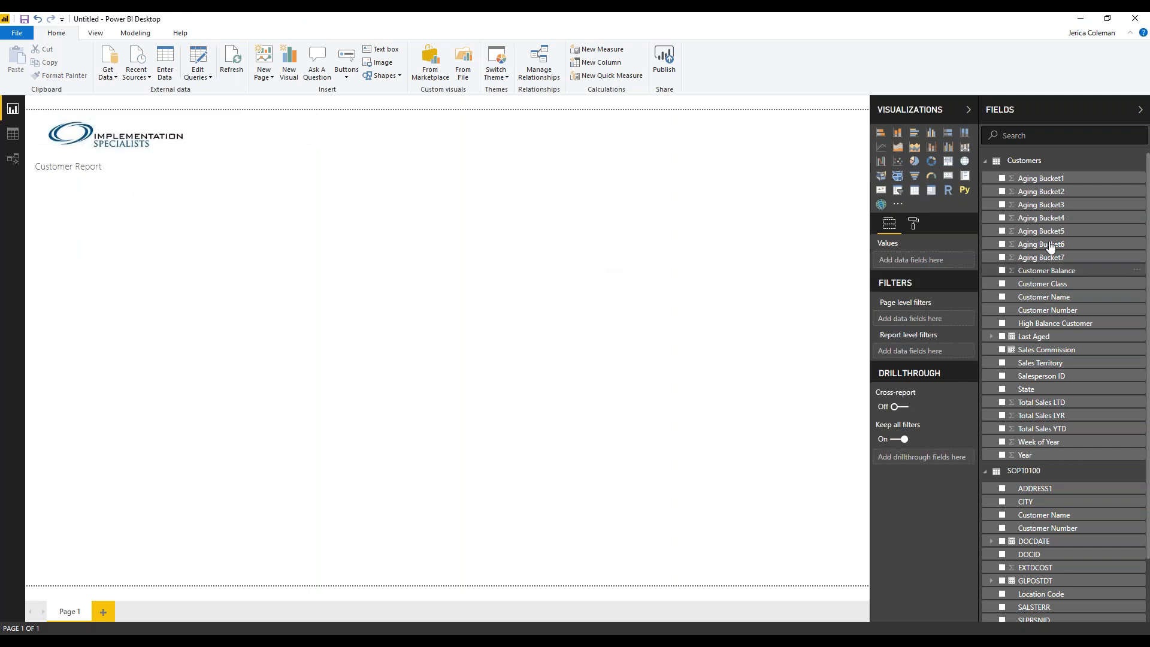
Create a card visual showing Customer Balance beneath the Customer Report title, and shorten it to fit its contents.
{"action": "left_click_drag", "start_coordinate": [1034, 270], "coordinate": [93, 225]}
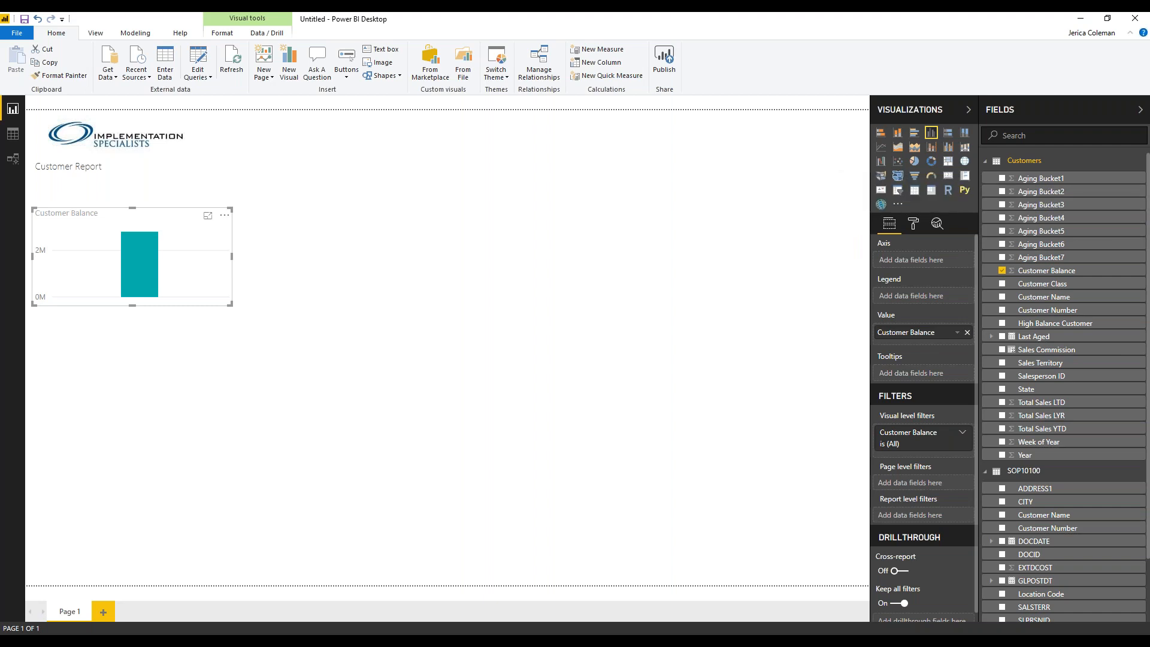
{"action": "left_click", "coordinate": [947, 178]}
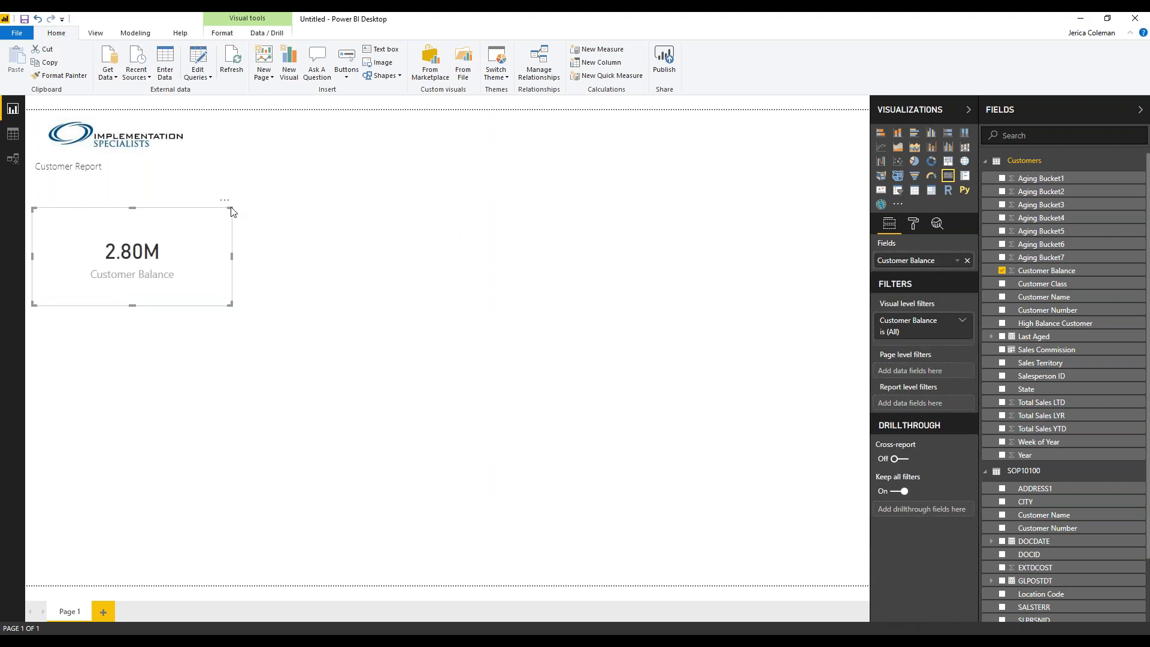
{"action": "left_click_drag", "start_coordinate": [163, 231], "coordinate": [162, 206]}
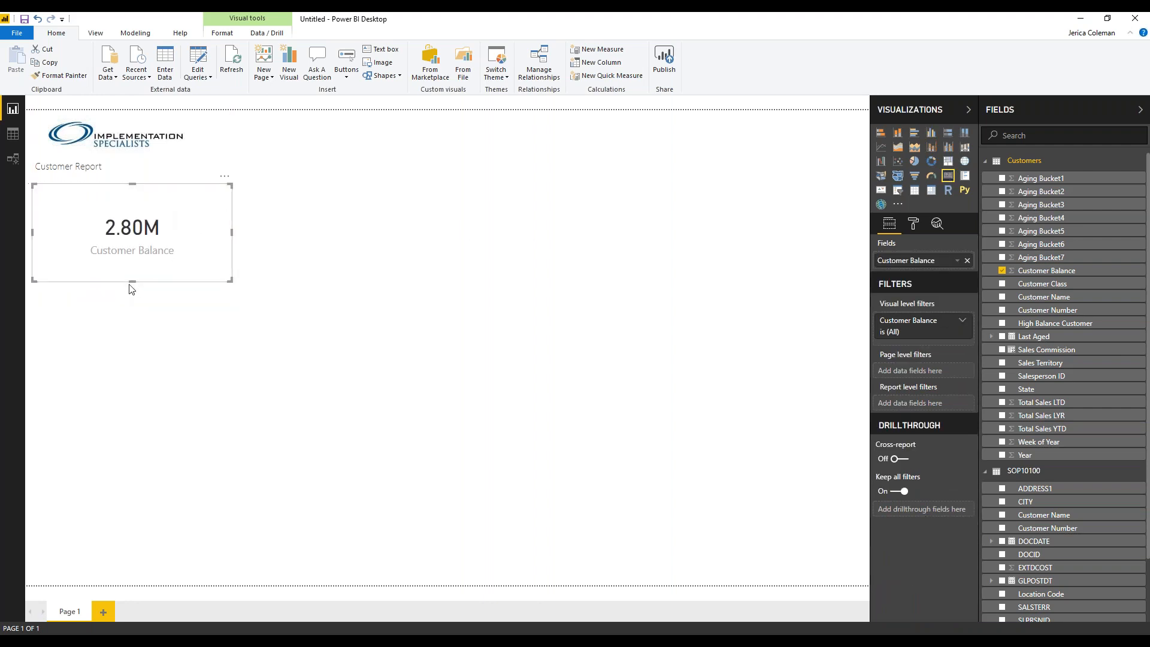
{"action": "left_click_drag", "start_coordinate": [132, 281], "coordinate": [139, 244]}
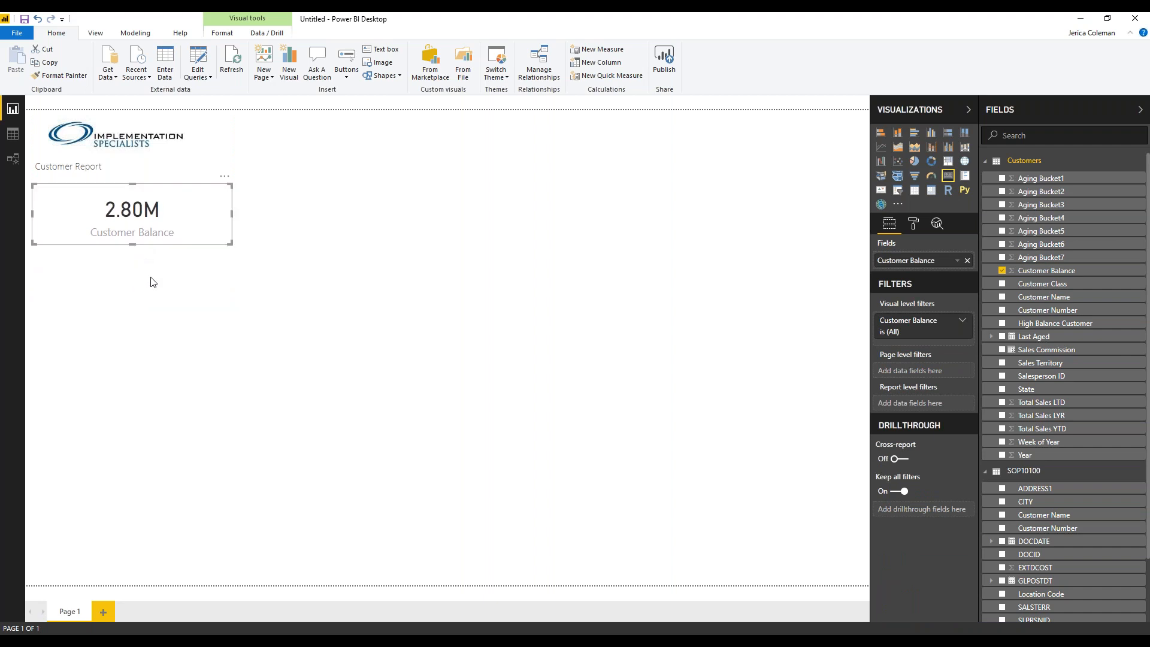
{"action": "left_click", "coordinate": [352, 332]}
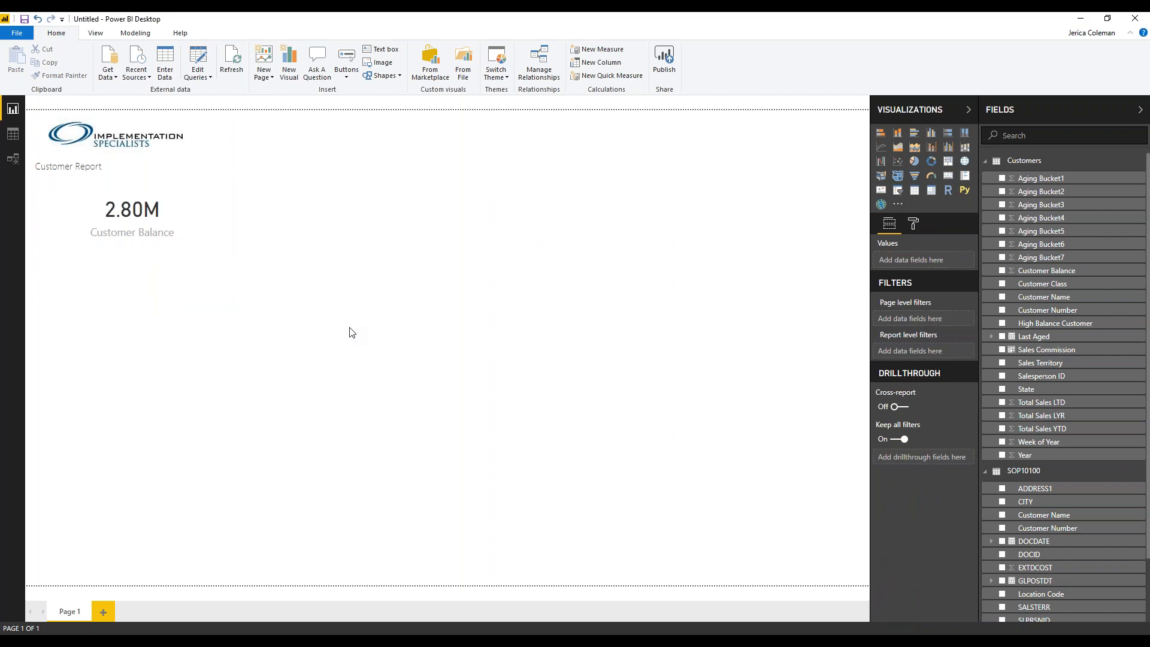
Create a map of the Customers table's State field in the page's upper-right area and make it slightly taller.
{"action": "left_click_drag", "start_coordinate": [1032, 390], "coordinate": [690, 157]}
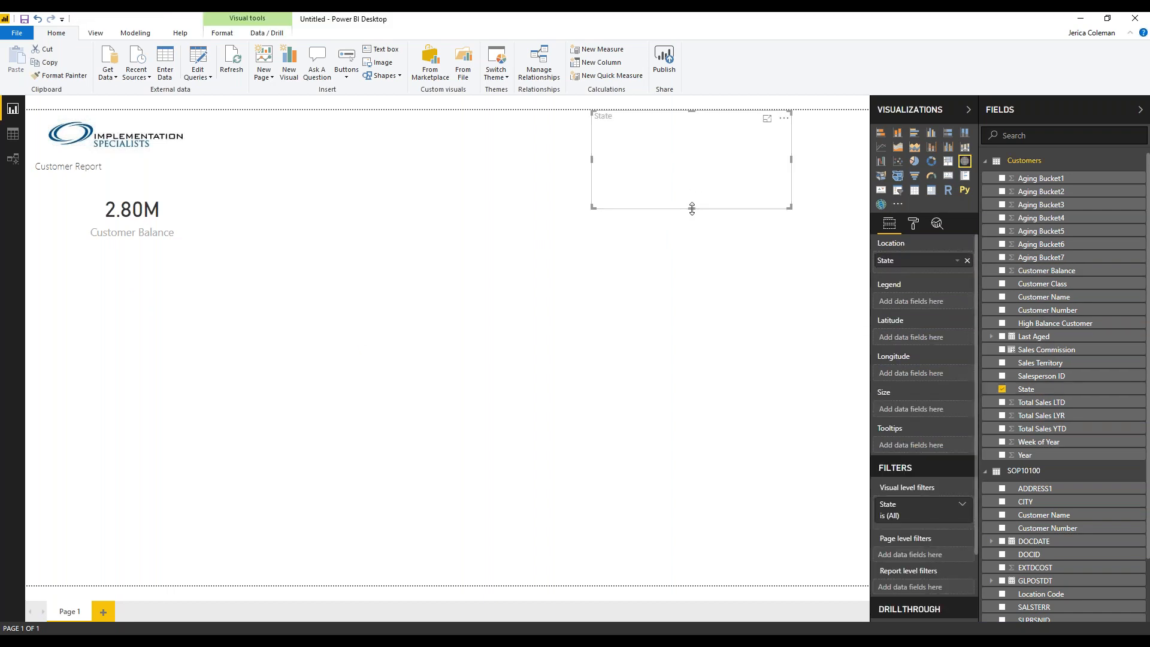
{"action": "left_click_drag", "start_coordinate": [691, 209], "coordinate": [698, 249]}
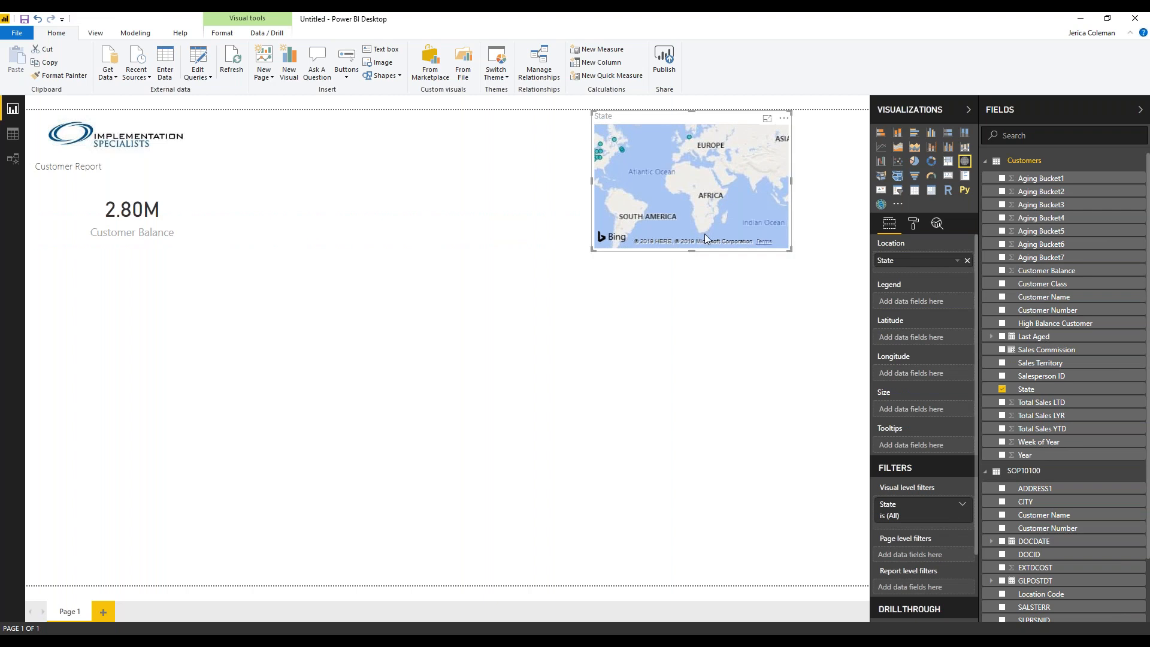
{"action": "left_click_drag", "start_coordinate": [649, 177], "coordinate": [724, 191]}
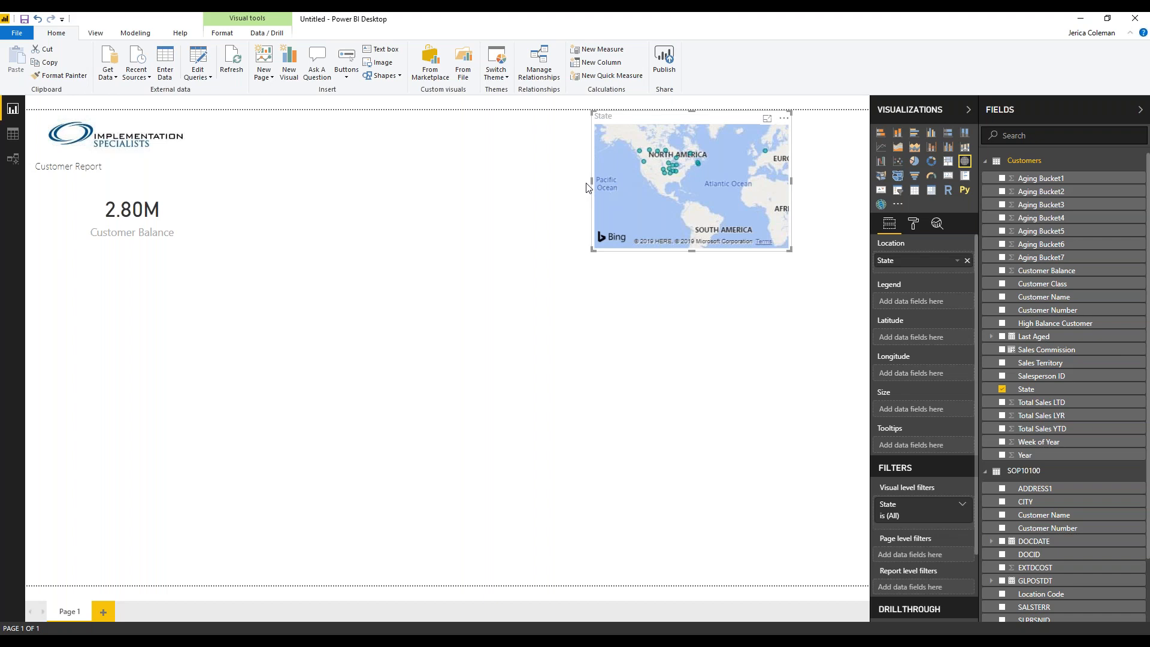
Enlarge the State map out to the page's right edge and add Customer Balance to its location fields.
{"action": "left_click_drag", "start_coordinate": [590, 179], "coordinate": [558, 178]}
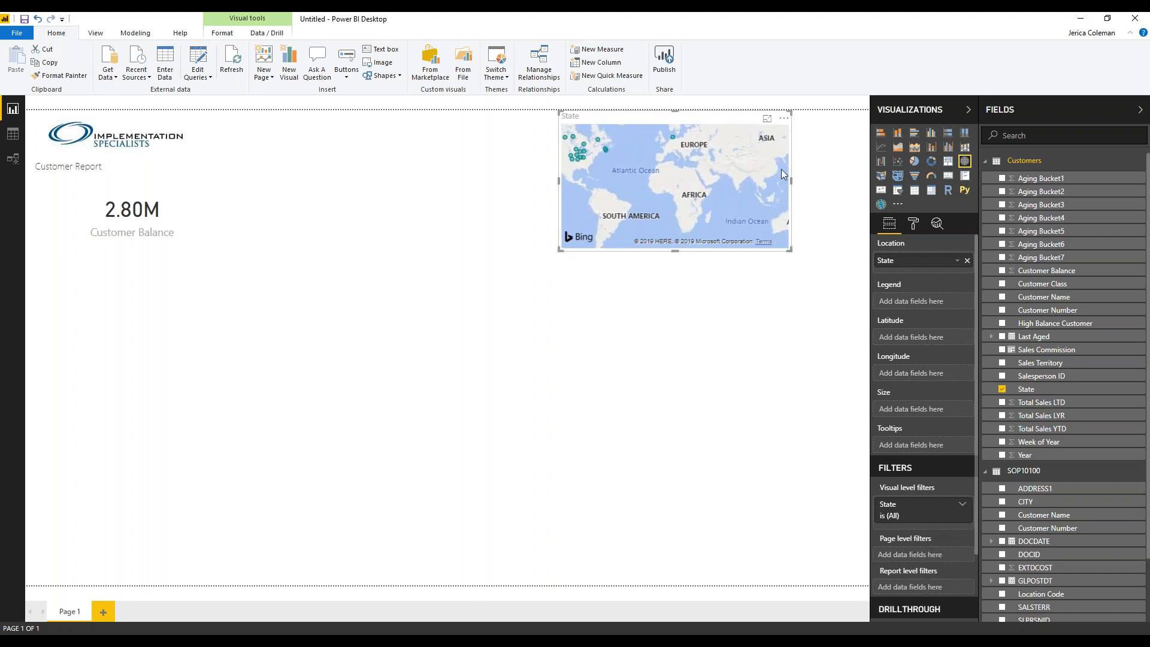
{"action": "left_click_drag", "start_coordinate": [791, 183], "coordinate": [867, 182]}
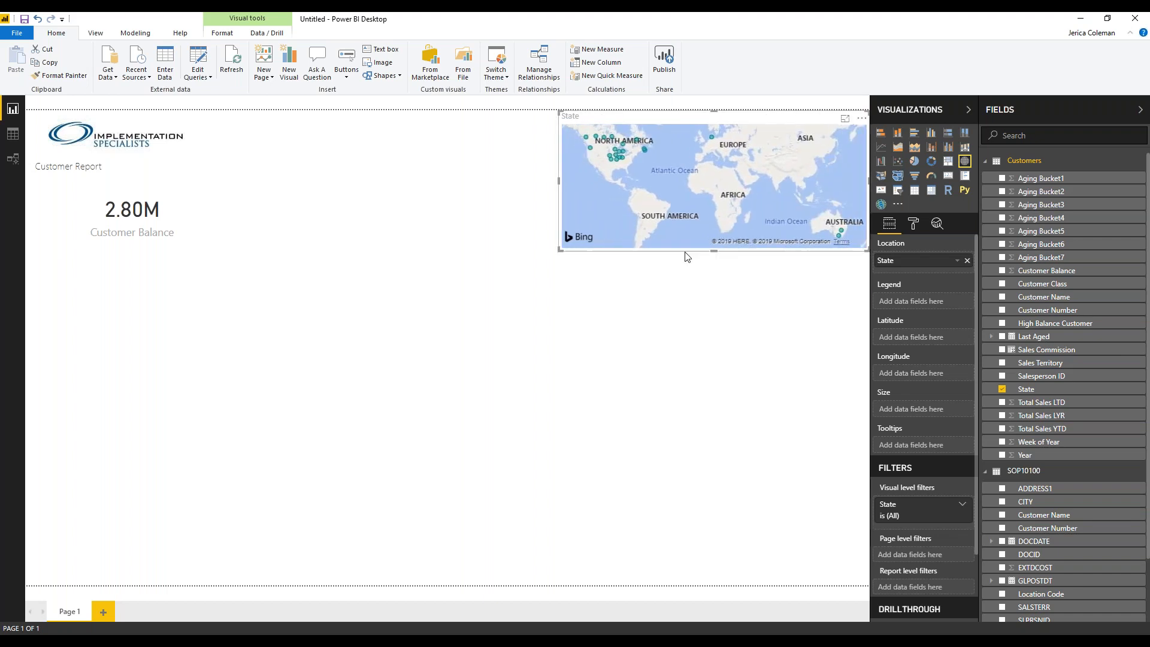
{"action": "left_click_drag", "start_coordinate": [713, 250], "coordinate": [713, 297]}
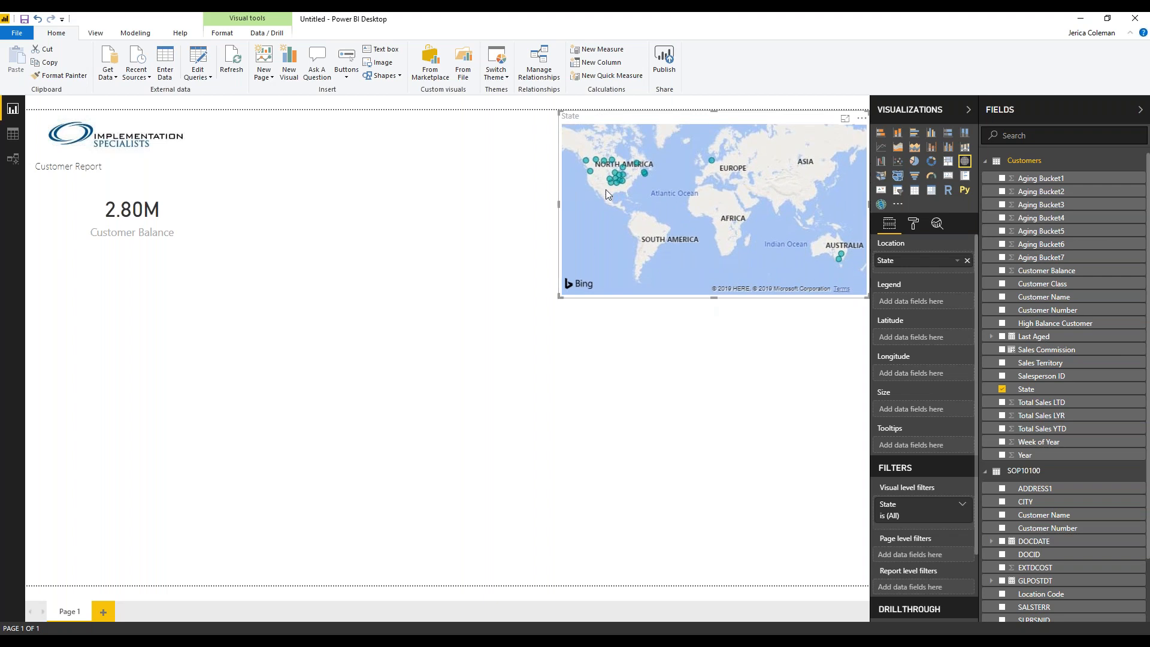
{"action": "mouse_move", "coordinate": [590, 172]}
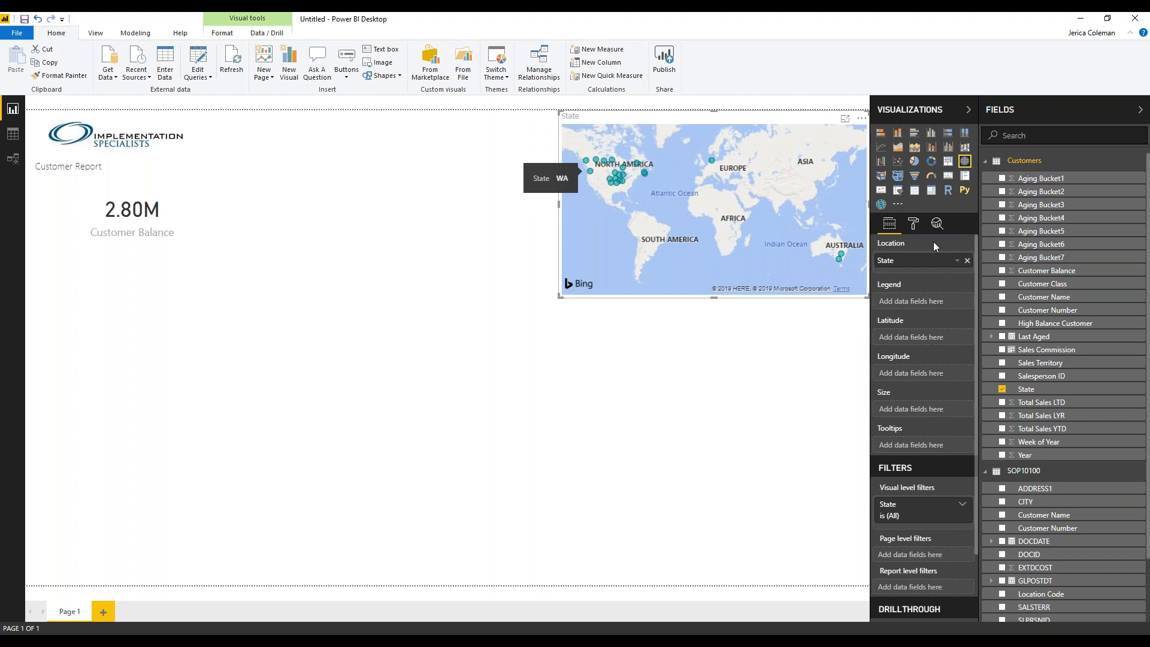
{"action": "left_click_drag", "start_coordinate": [1036, 271], "coordinate": [922, 269]}
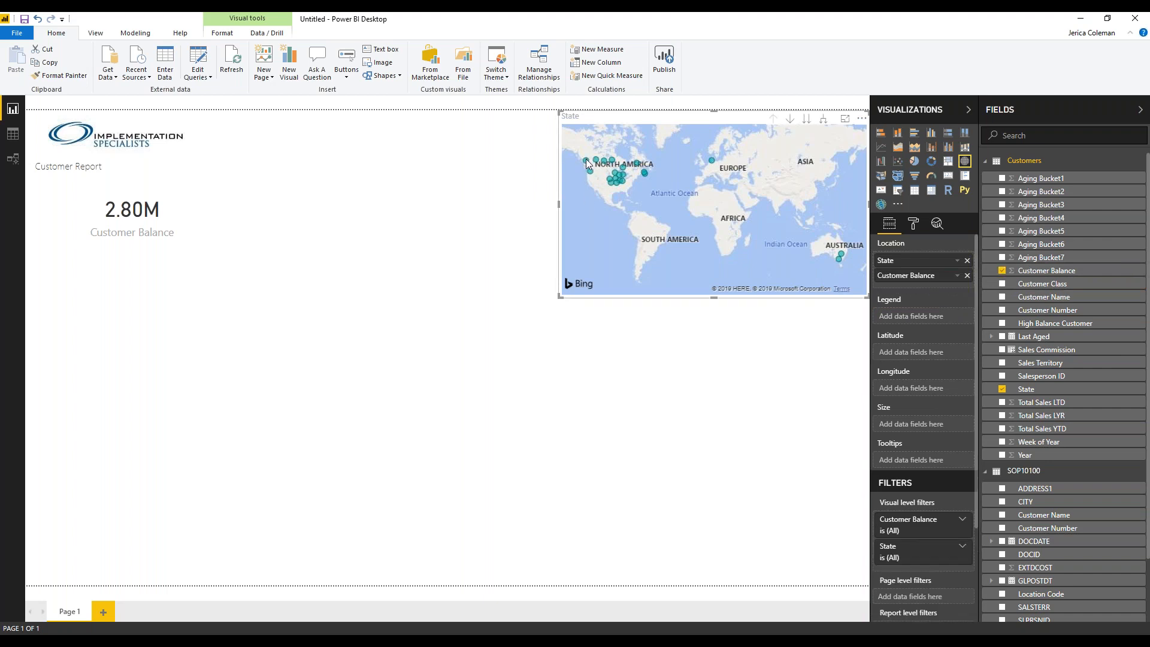
Select the WA bubble and a Midwest bubble on the map to check how the Customer Balance card filters, and clear the selection.
{"action": "left_click", "coordinate": [591, 173]}
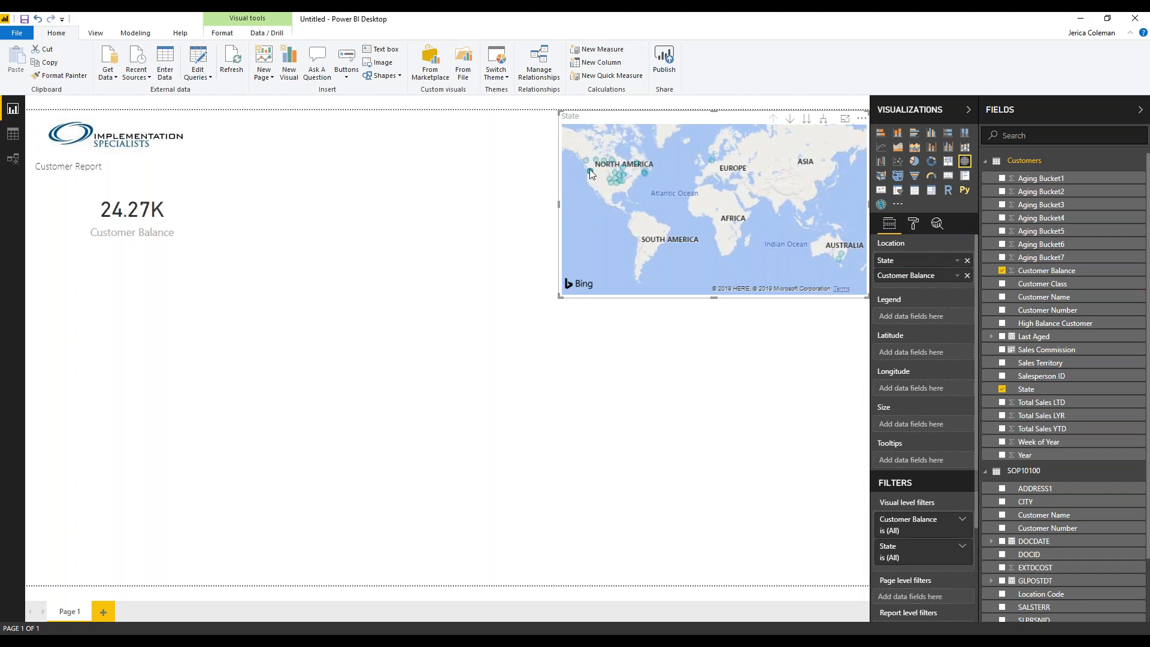
{"action": "left_click", "coordinate": [589, 169]}
{"action": "scroll", "coordinate": [598, 211], "scroll_direction": "up", "scroll_amount": 2}
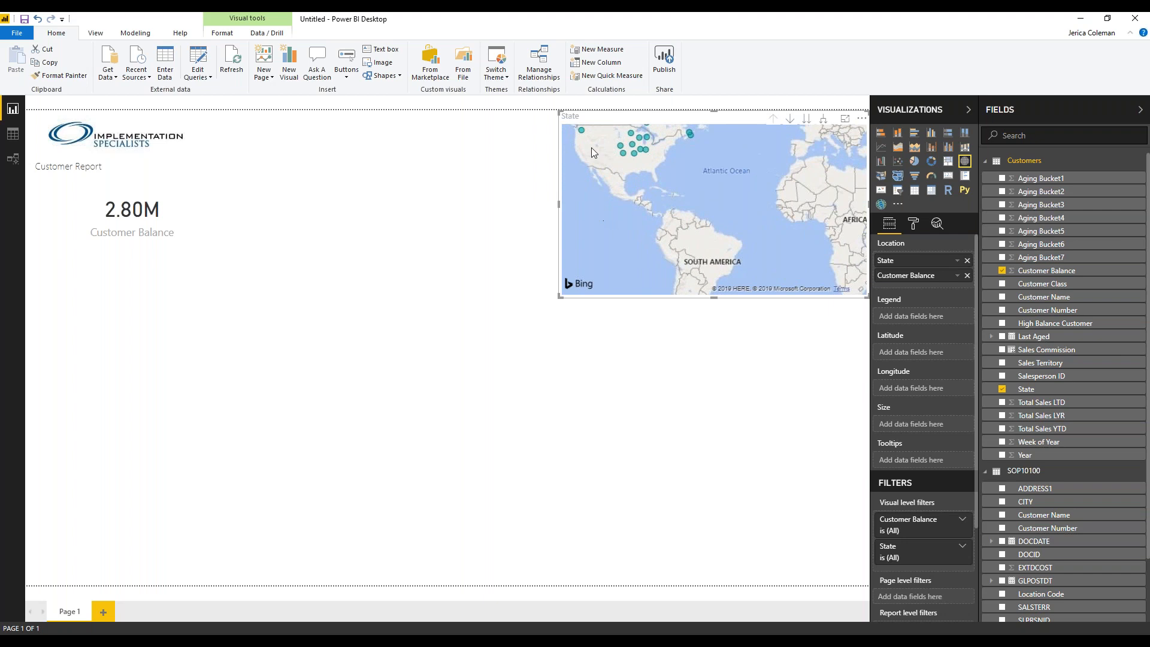
{"action": "left_click_drag", "start_coordinate": [581, 135], "coordinate": [596, 169]}
{"action": "left_click", "coordinate": [594, 167]}
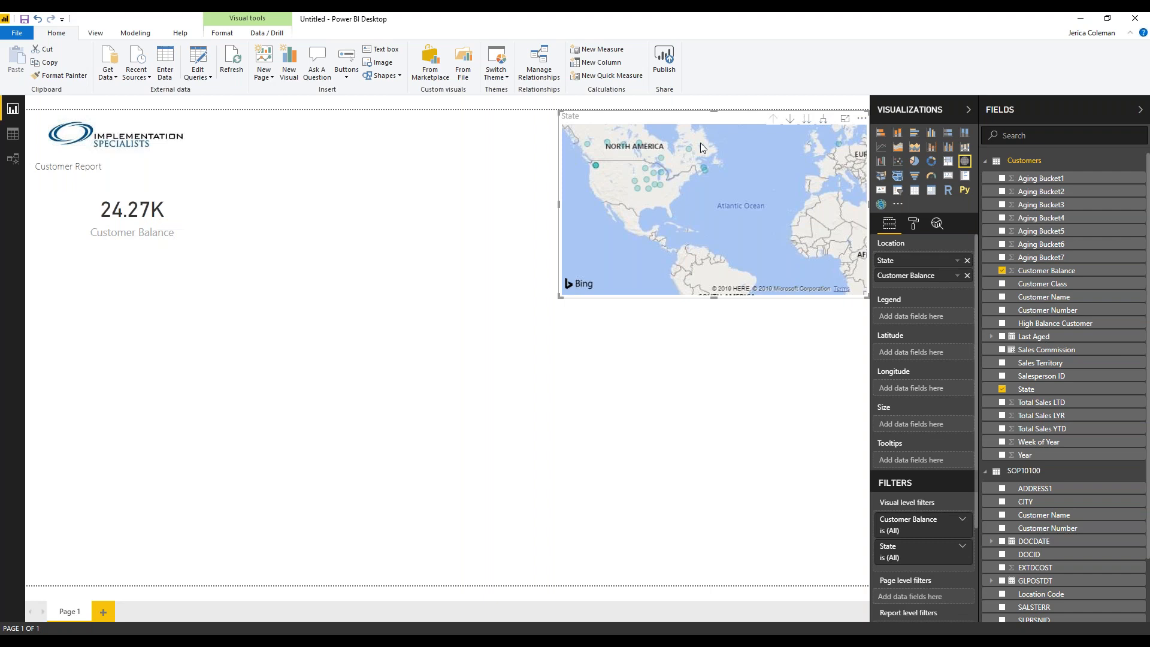
{"action": "left_click", "coordinate": [645, 170]}
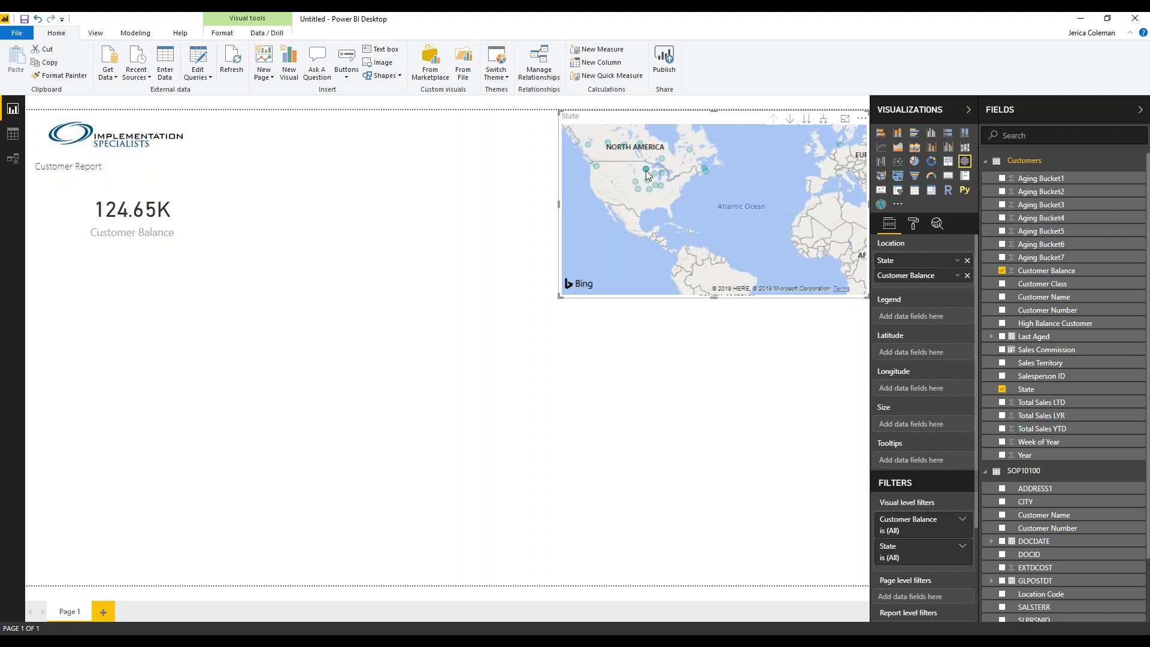
{"action": "left_click", "coordinate": [646, 172]}
{"action": "left_click", "coordinate": [646, 171]}
{"action": "left_click", "coordinate": [604, 198]}
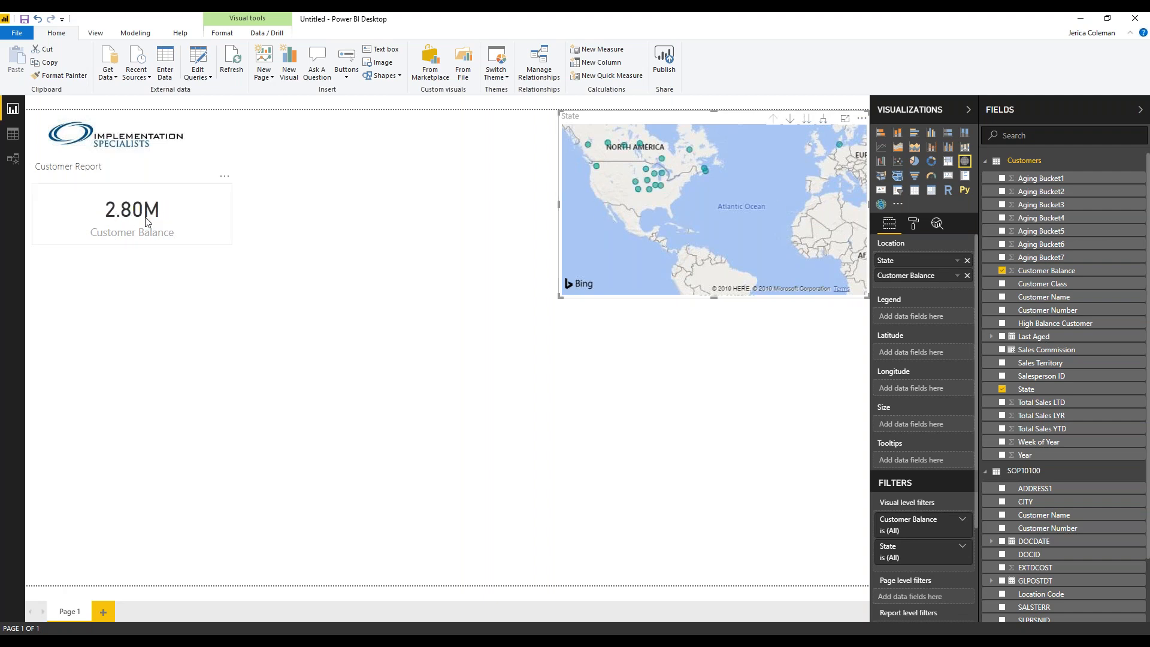
{"action": "left_click", "coordinate": [359, 317]}
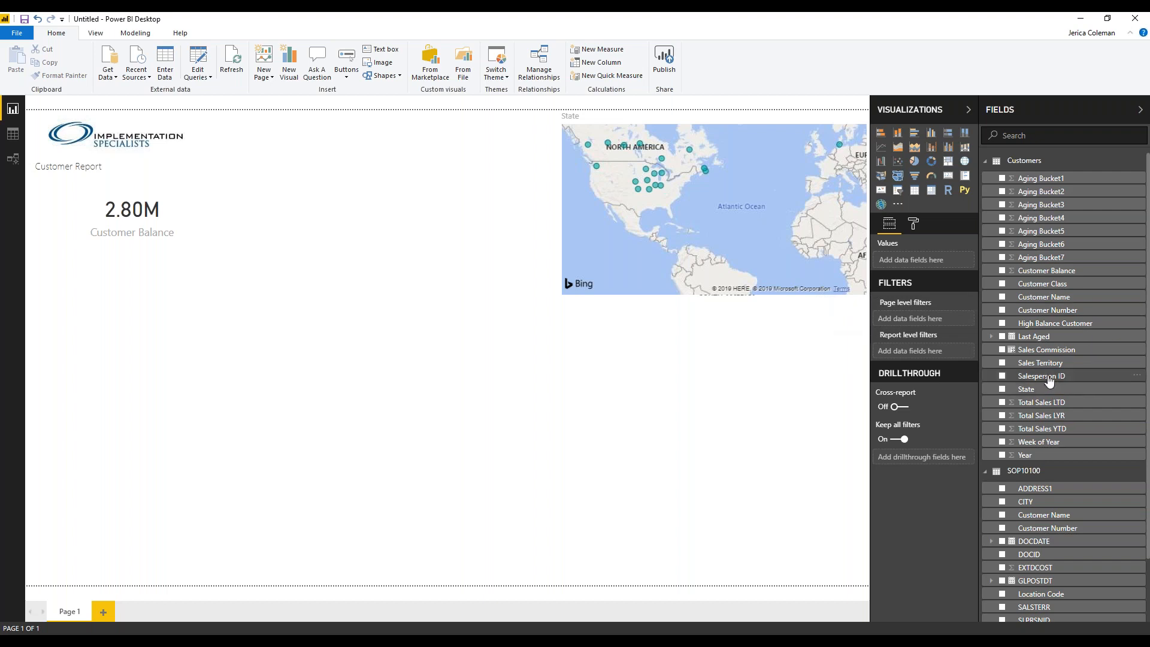
Create a Salesperson ID slicer between the logo and the map, tall enough to list every salesperson.
{"action": "left_click_drag", "start_coordinate": [1049, 379], "coordinate": [318, 141]}
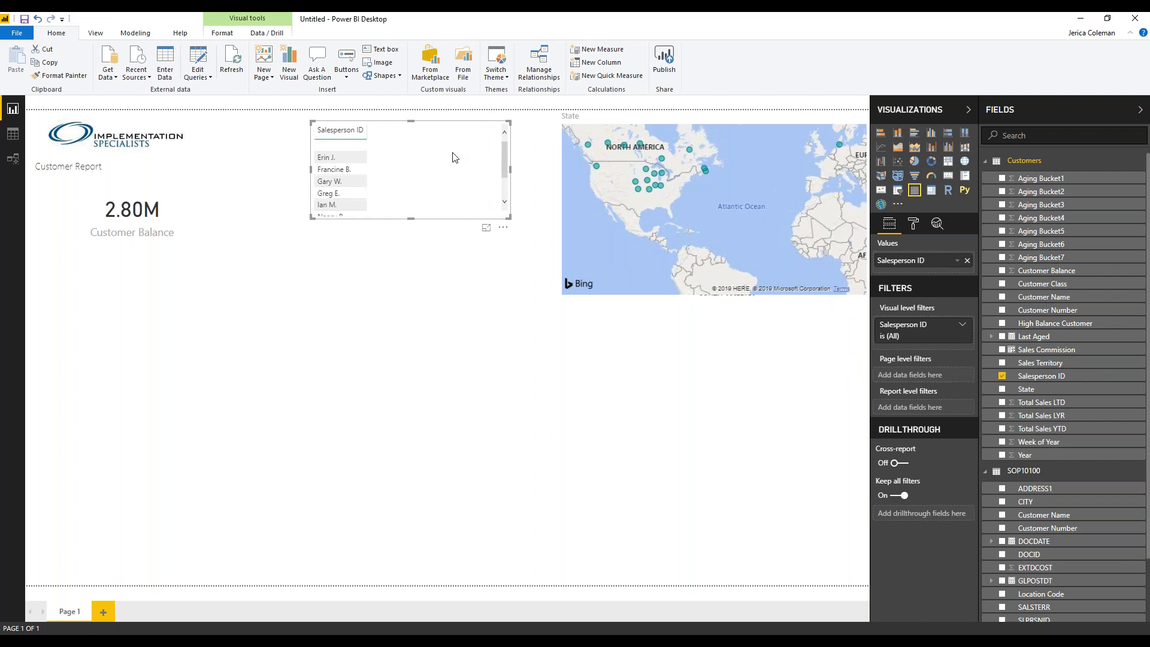
{"action": "left_click_drag", "start_coordinate": [411, 218], "coordinate": [414, 294]}
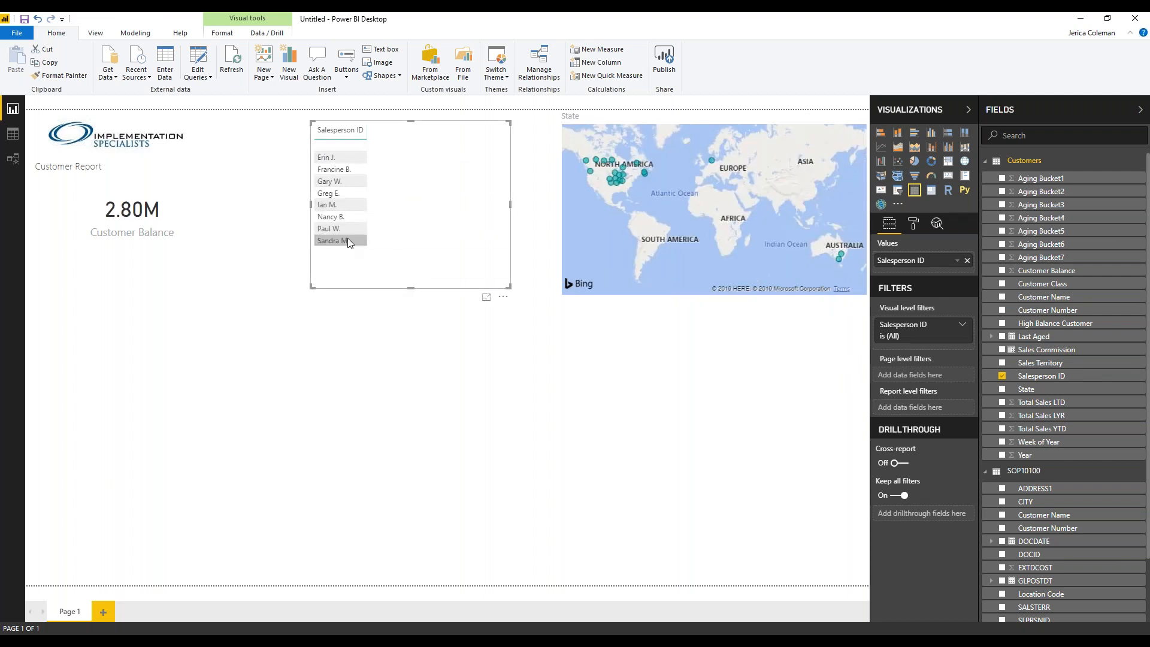
{"action": "left_click", "coordinate": [898, 195]}
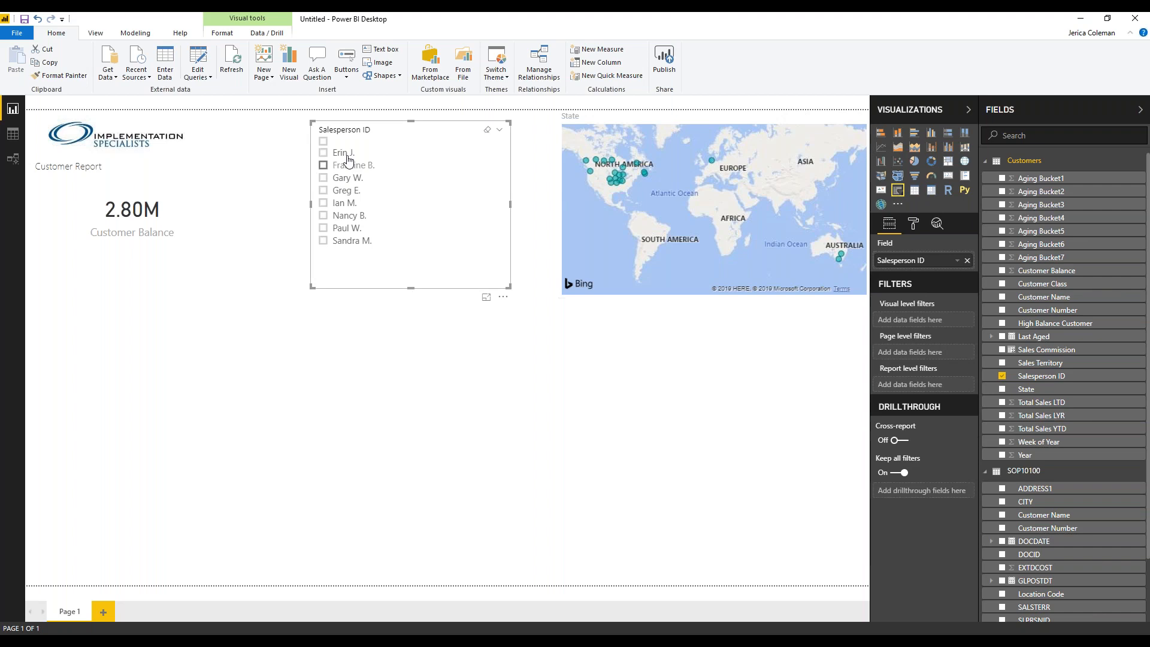
Filter the report by individual salespeople in the slicer to test it, and clear the selection.
{"action": "left_click", "coordinate": [323, 154]}
{"action": "left_click", "coordinate": [323, 215]}
{"action": "left_click", "coordinate": [323, 215]}
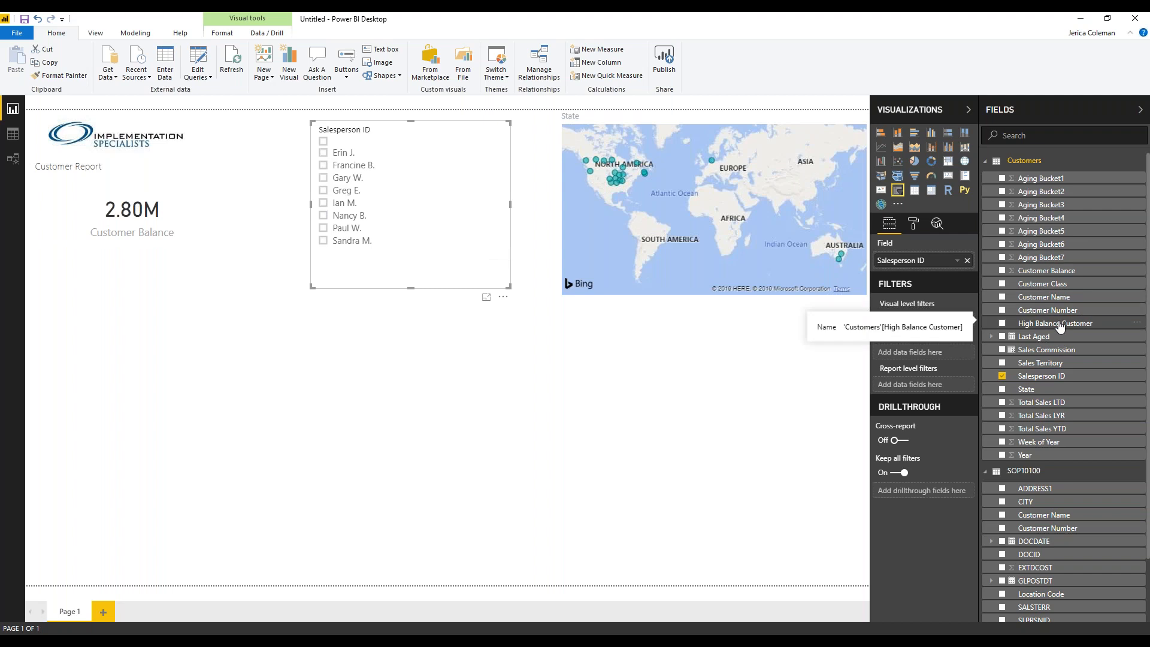
Create a High Balance Customer slicer below the Customer Balance card, test its Yes and No options, and clear the selection.
{"action": "left_click_drag", "start_coordinate": [1059, 325], "coordinate": [159, 293]}
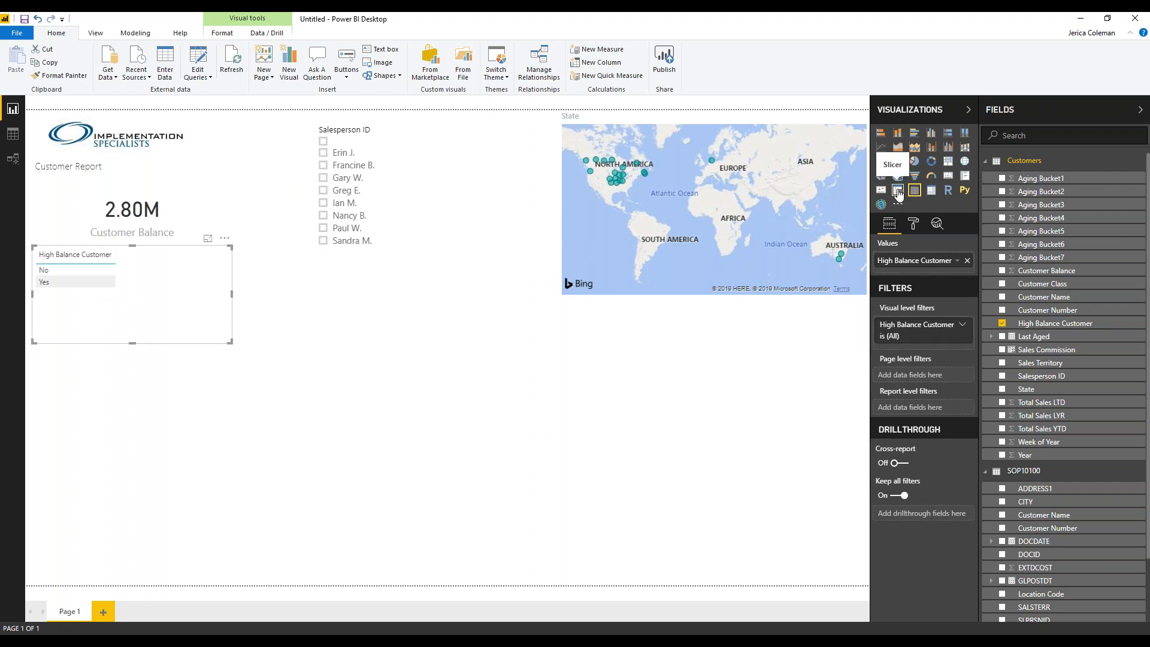
{"action": "left_click", "coordinate": [897, 190]}
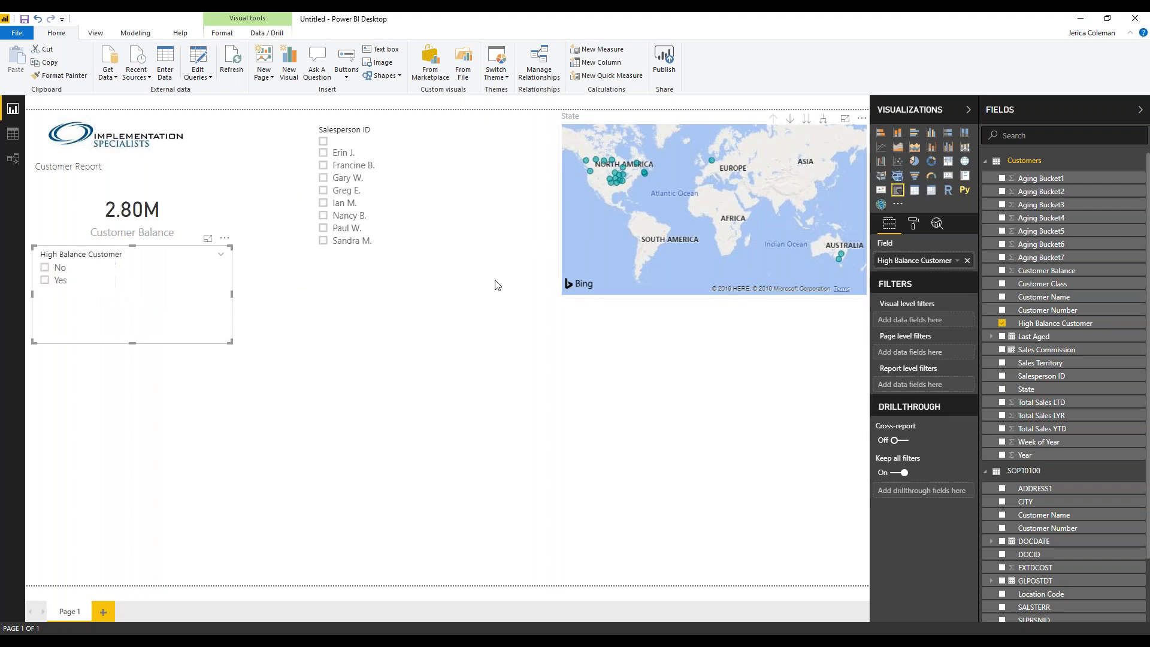
{"action": "left_click", "coordinate": [46, 281]}
{"action": "left_click", "coordinate": [45, 267]}
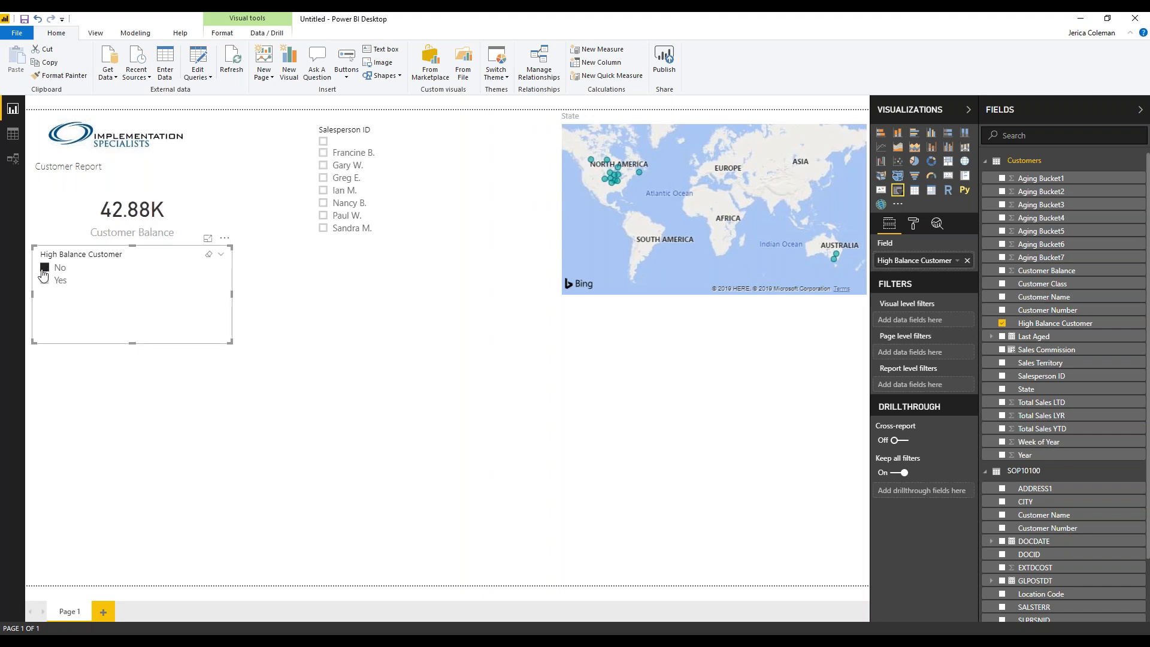
{"action": "left_click", "coordinate": [45, 270]}
Narrow the High Balance Customer slicer and place it beside the logo, with the unfiltered Salesperson ID slicer shifted slightly up and toward the map.
{"action": "left_click_drag", "start_coordinate": [232, 297], "coordinate": [132, 299]}
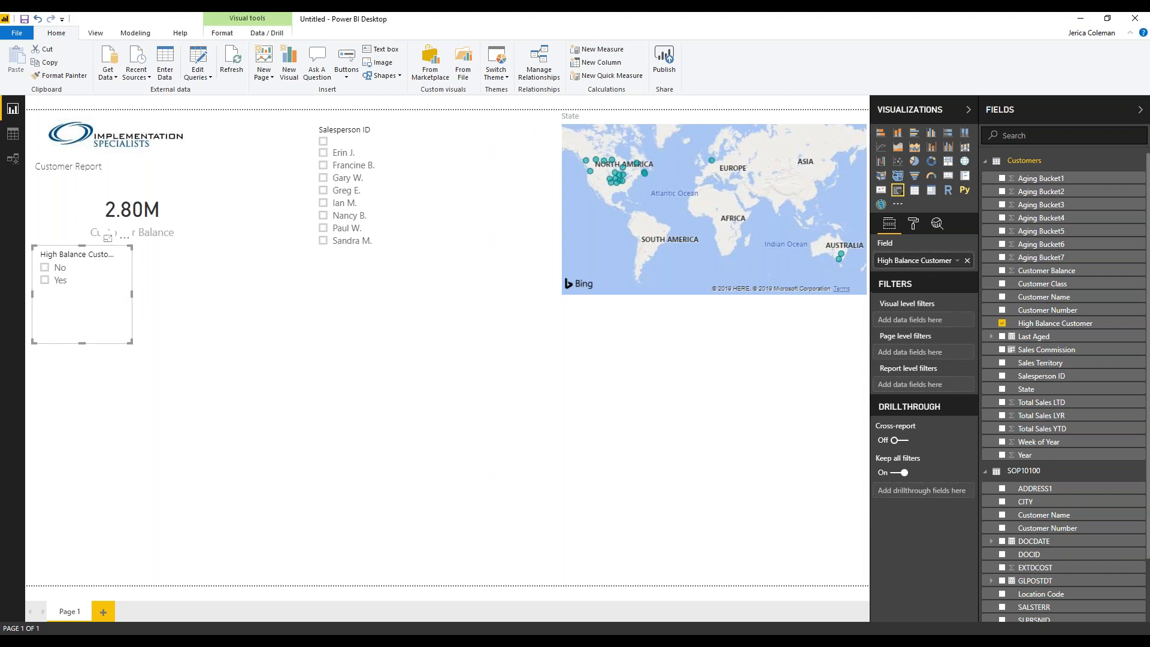
{"action": "left_click_drag", "start_coordinate": [111, 313], "coordinate": [267, 172]}
{"action": "left_click", "coordinate": [396, 217]}
{"action": "mouse_move", "coordinate": [409, 238]}
{"action": "left_mouse_down"}
{"action": "mouse_move", "coordinate": [438, 221]}
{"action": "mouse_move", "coordinate": [423, 225]}
{"action": "left_mouse_up"}
{"action": "left_click", "coordinate": [339, 205]}
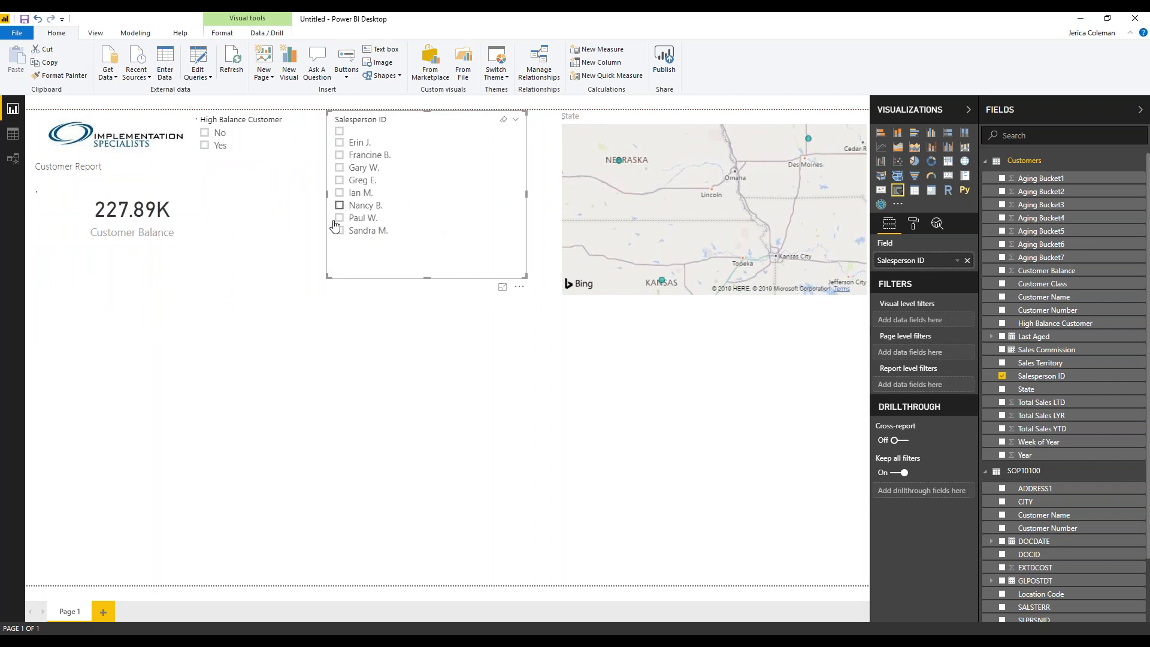
{"action": "left_click", "coordinate": [216, 359]}
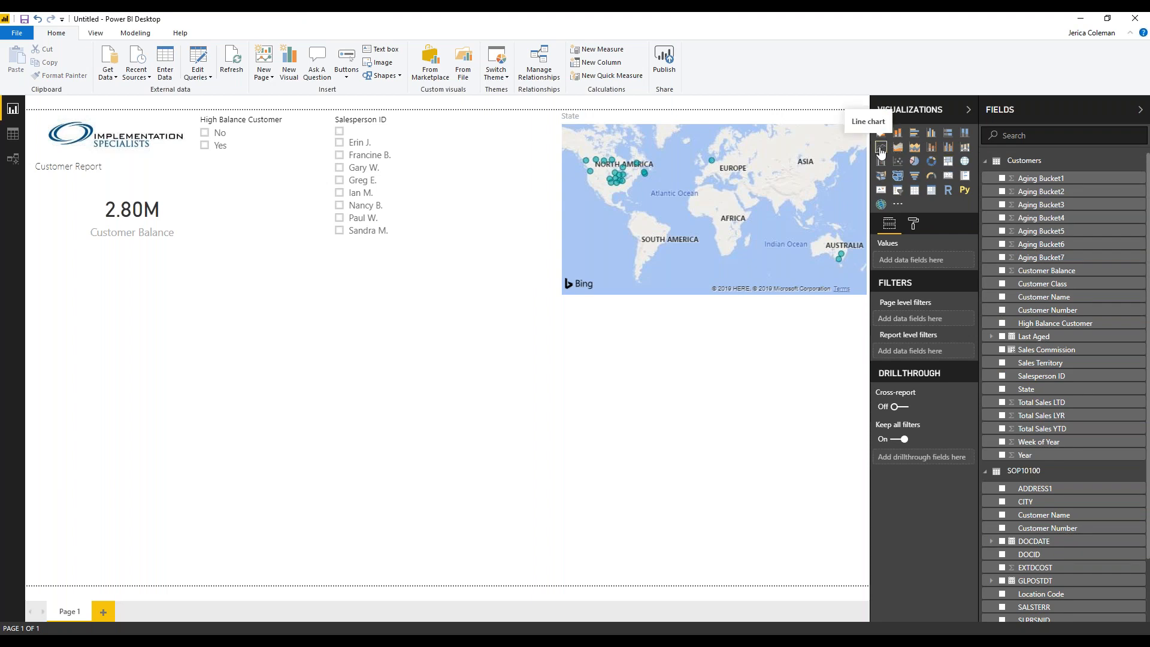
Create a line chart in the empty area below the card showing Customer Balance by Customer Class.
{"action": "left_click", "coordinate": [880, 149]}
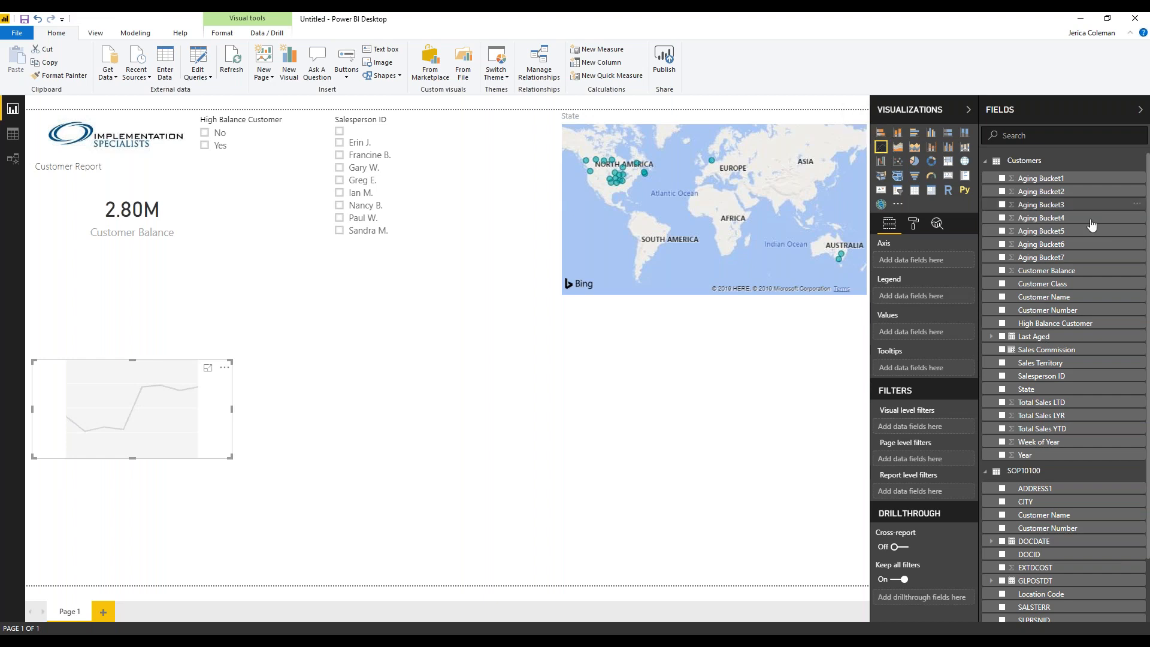
{"action": "left_click_drag", "start_coordinate": [1059, 271], "coordinate": [160, 424]}
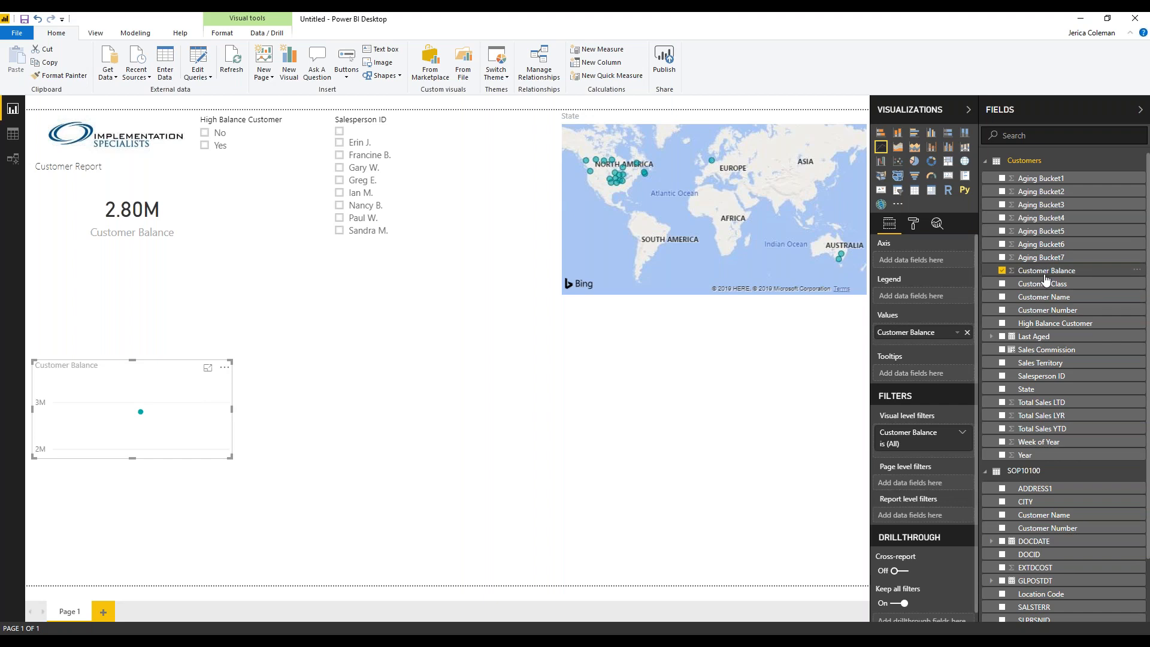
{"action": "left_click_drag", "start_coordinate": [1043, 283], "coordinate": [119, 419]}
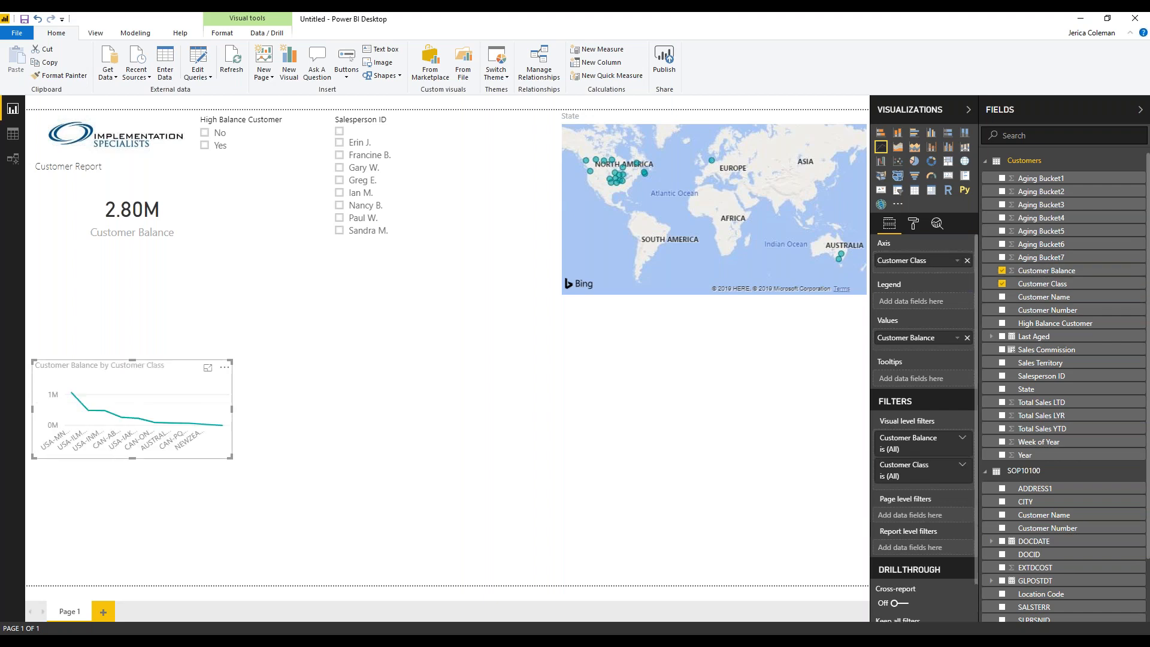
Widen the Customer Balance by Customer Class line chart and make it taller so its class labels have more room.
{"action": "left_click_drag", "start_coordinate": [234, 409], "coordinate": [318, 413]}
{"action": "left_click", "coordinate": [170, 475]}
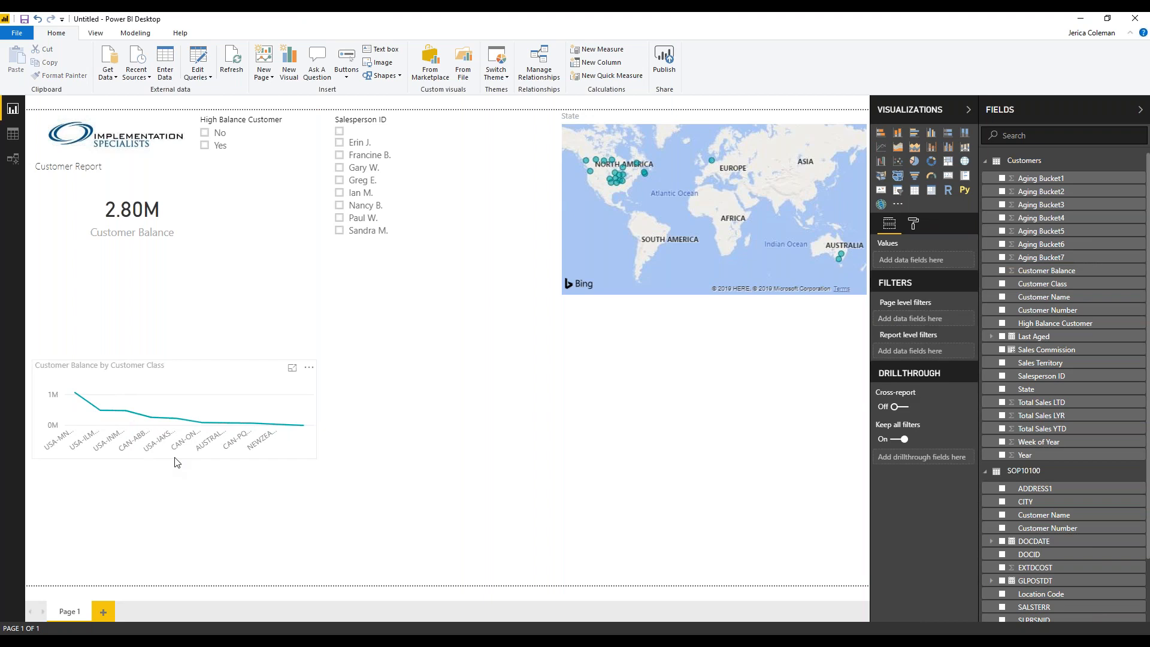
{"action": "left_click", "coordinate": [177, 462]}
{"action": "left_click_drag", "start_coordinate": [175, 459], "coordinate": [182, 513]}
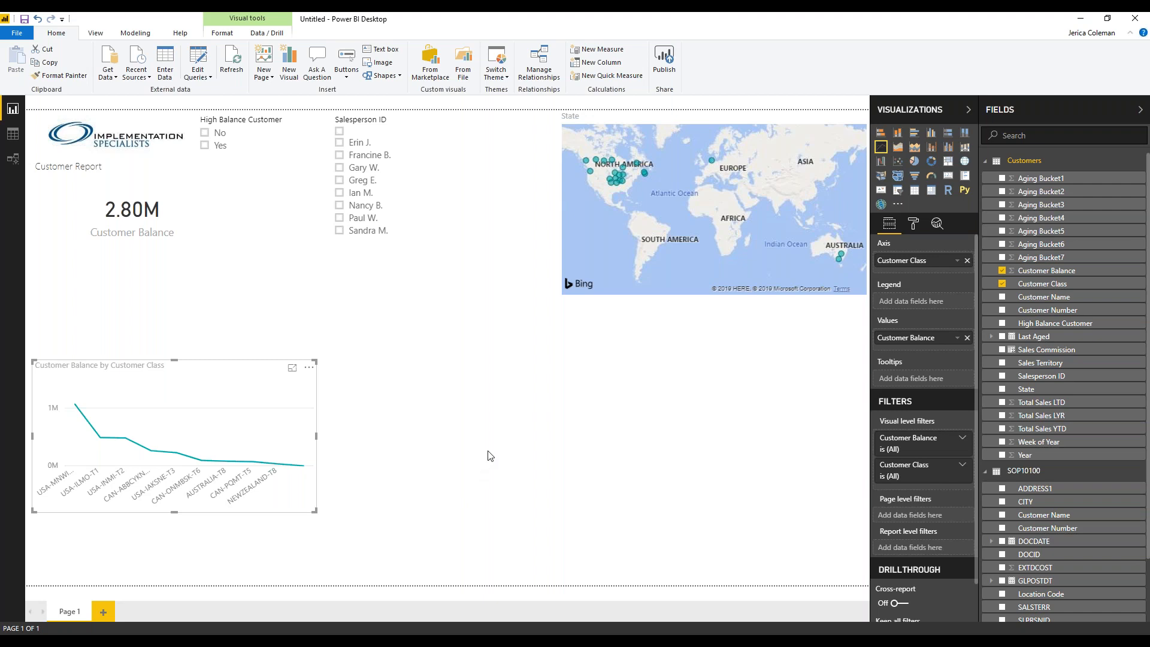
{"action": "left_click", "coordinate": [437, 431]}
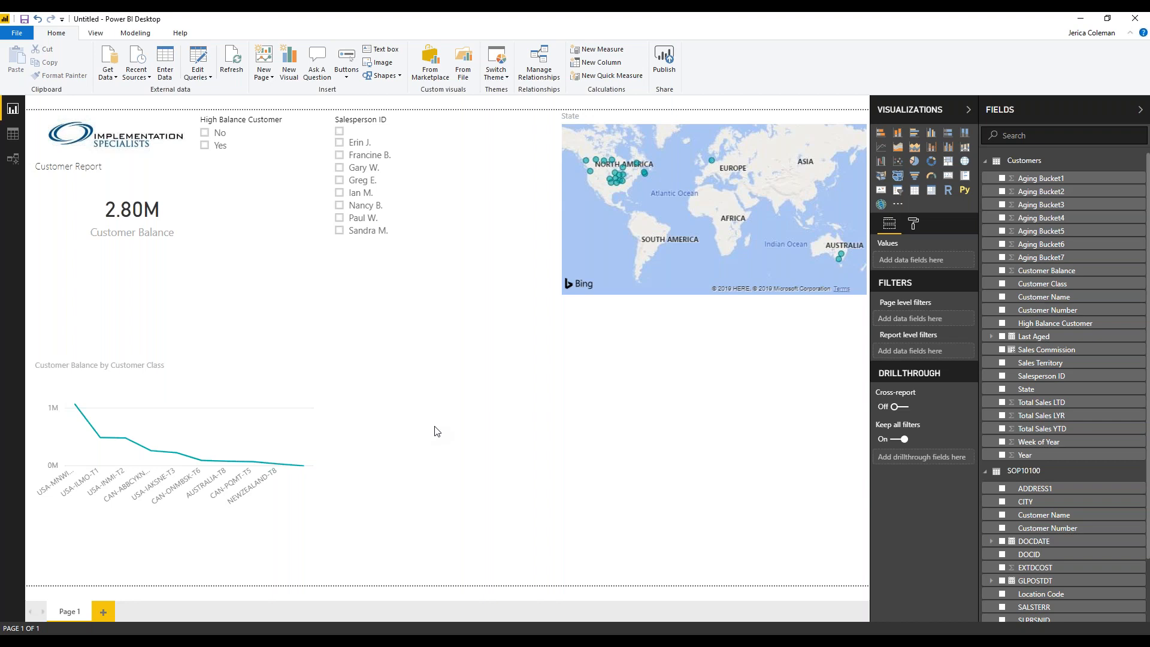
Switch to the Power BI with GP presentation in PowerPoint and maximize its window on the Q & A slide.
{"action": "mouse_move", "coordinate": [290, 636]}
{"action": "left_click", "coordinate": [294, 636]}
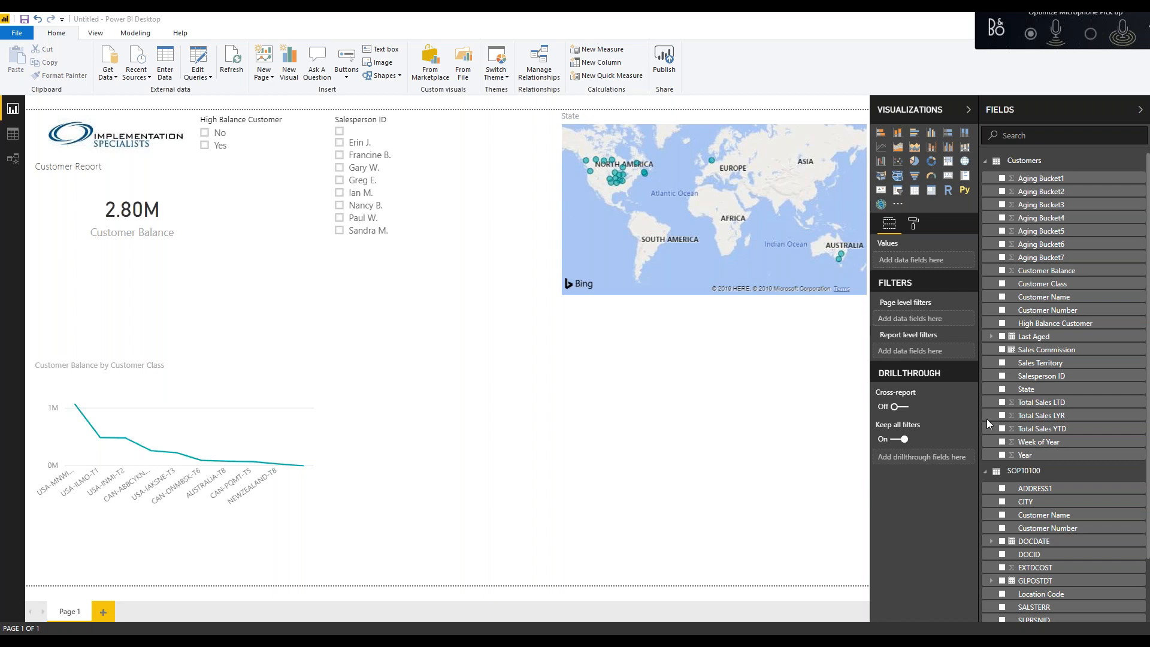
{"action": "left_click", "coordinate": [230, 632]}
{"action": "left_click", "coordinate": [67, 317]}
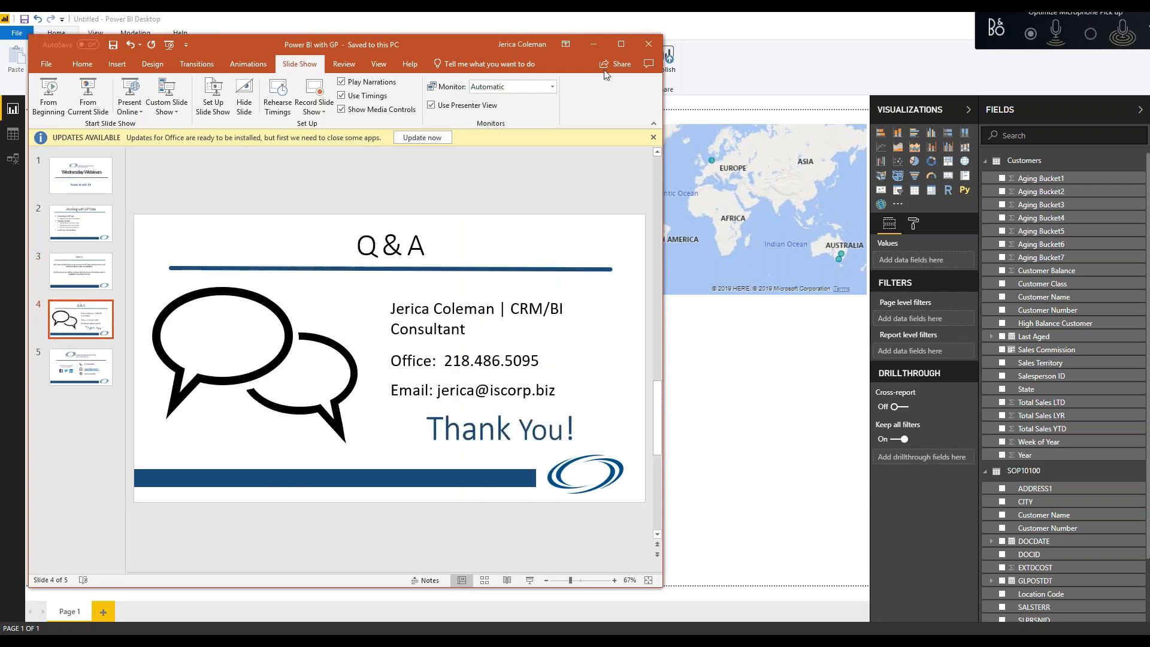
{"action": "left_click", "coordinate": [620, 45]}
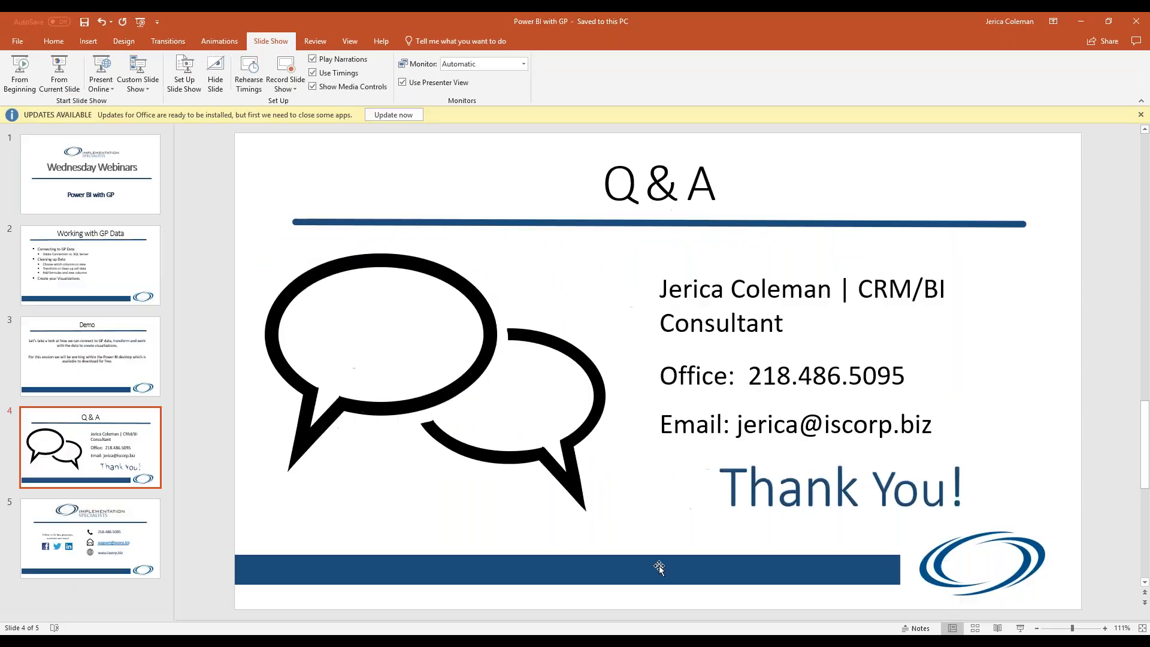